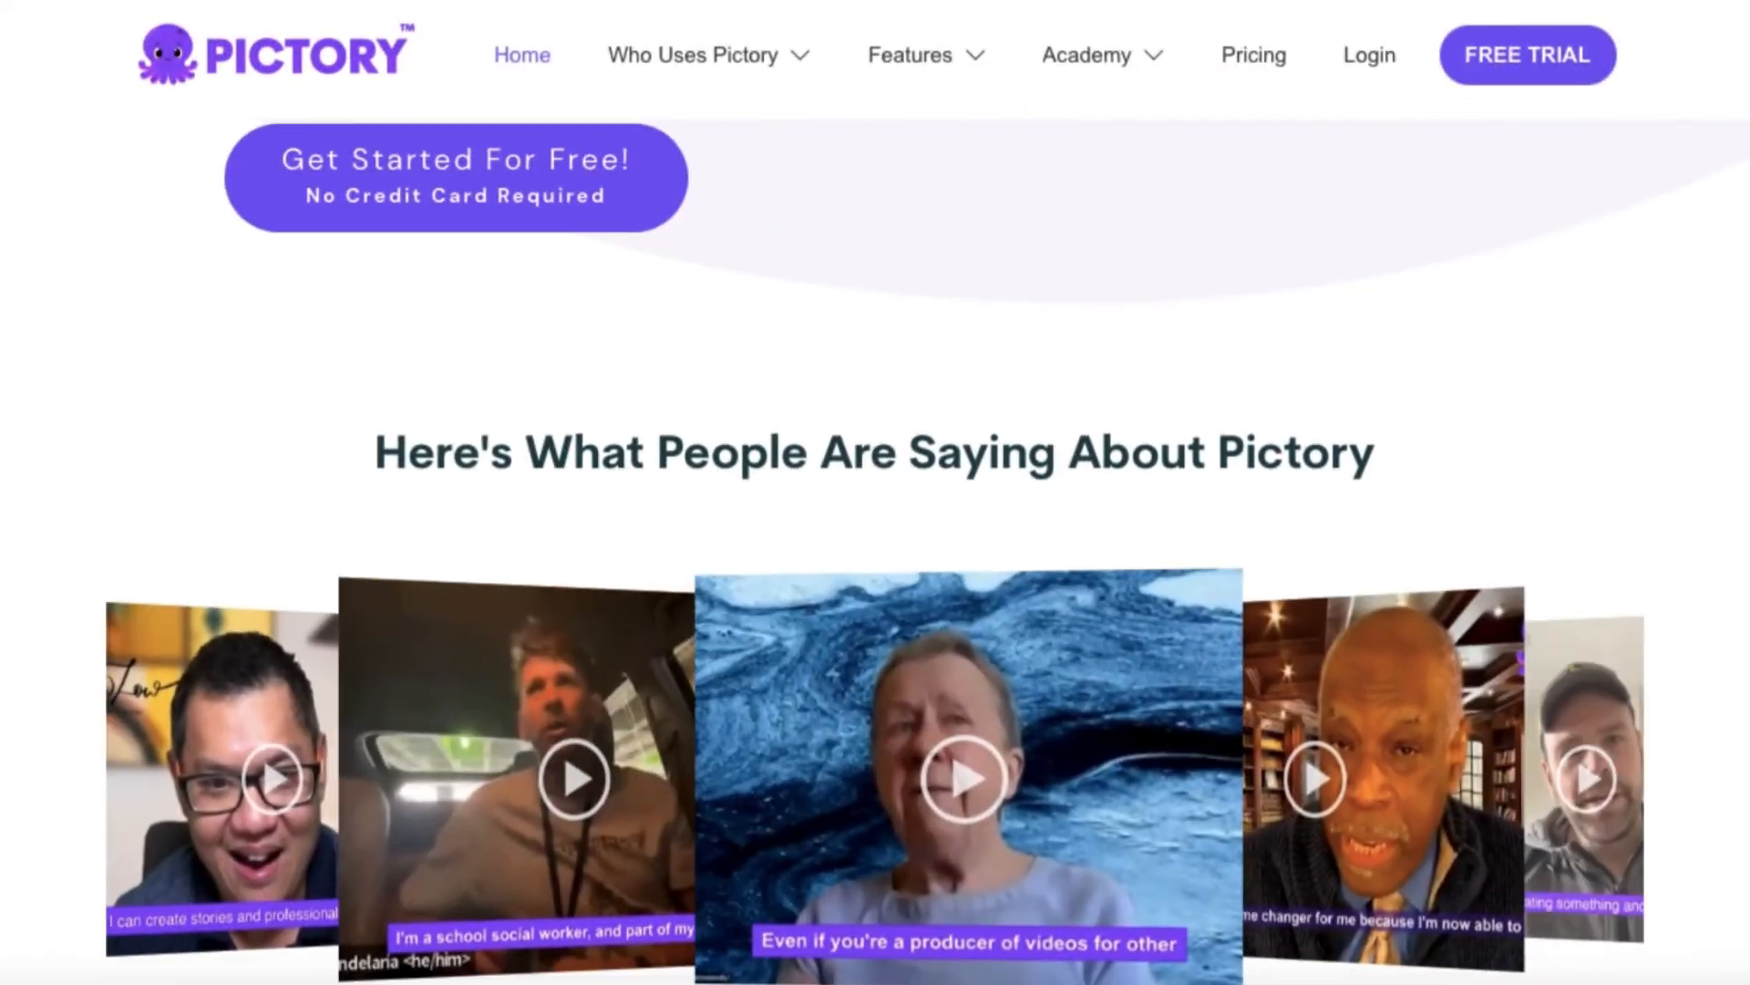
Look over the Pictory homepage's customer testimonials and its video marketing toolkit descriptions
scroll(876, 548, "down", 10)
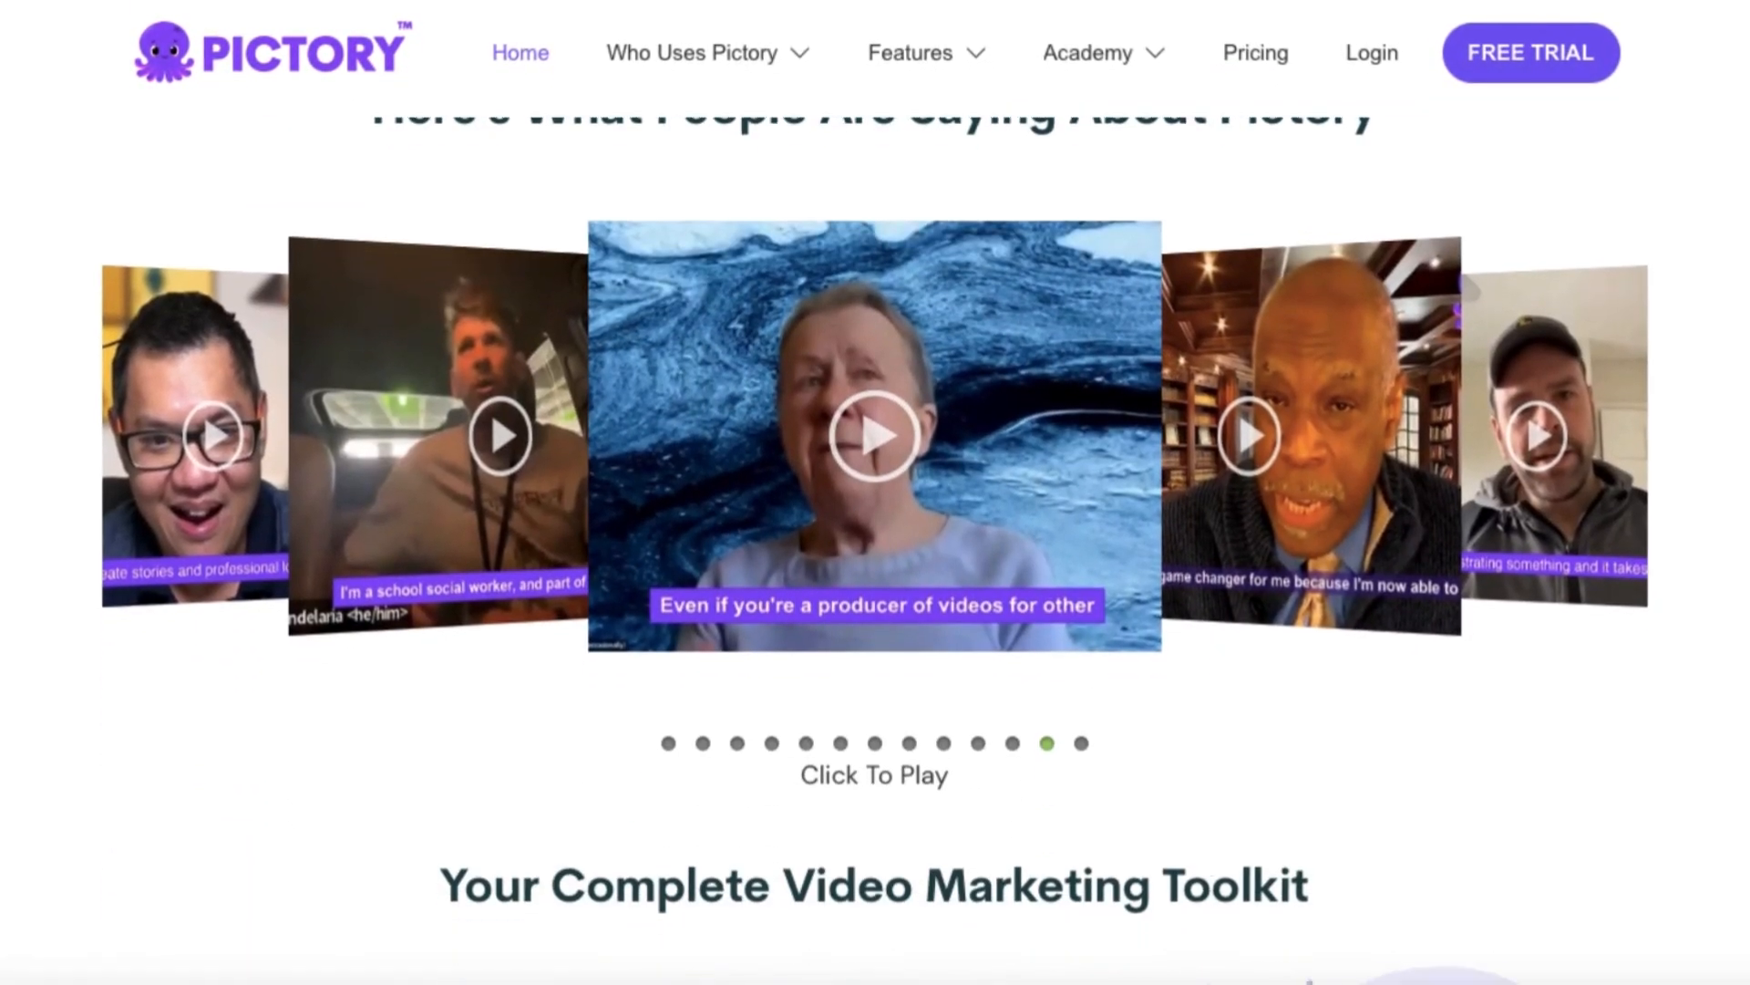
scroll(875, 547, "down", 6)
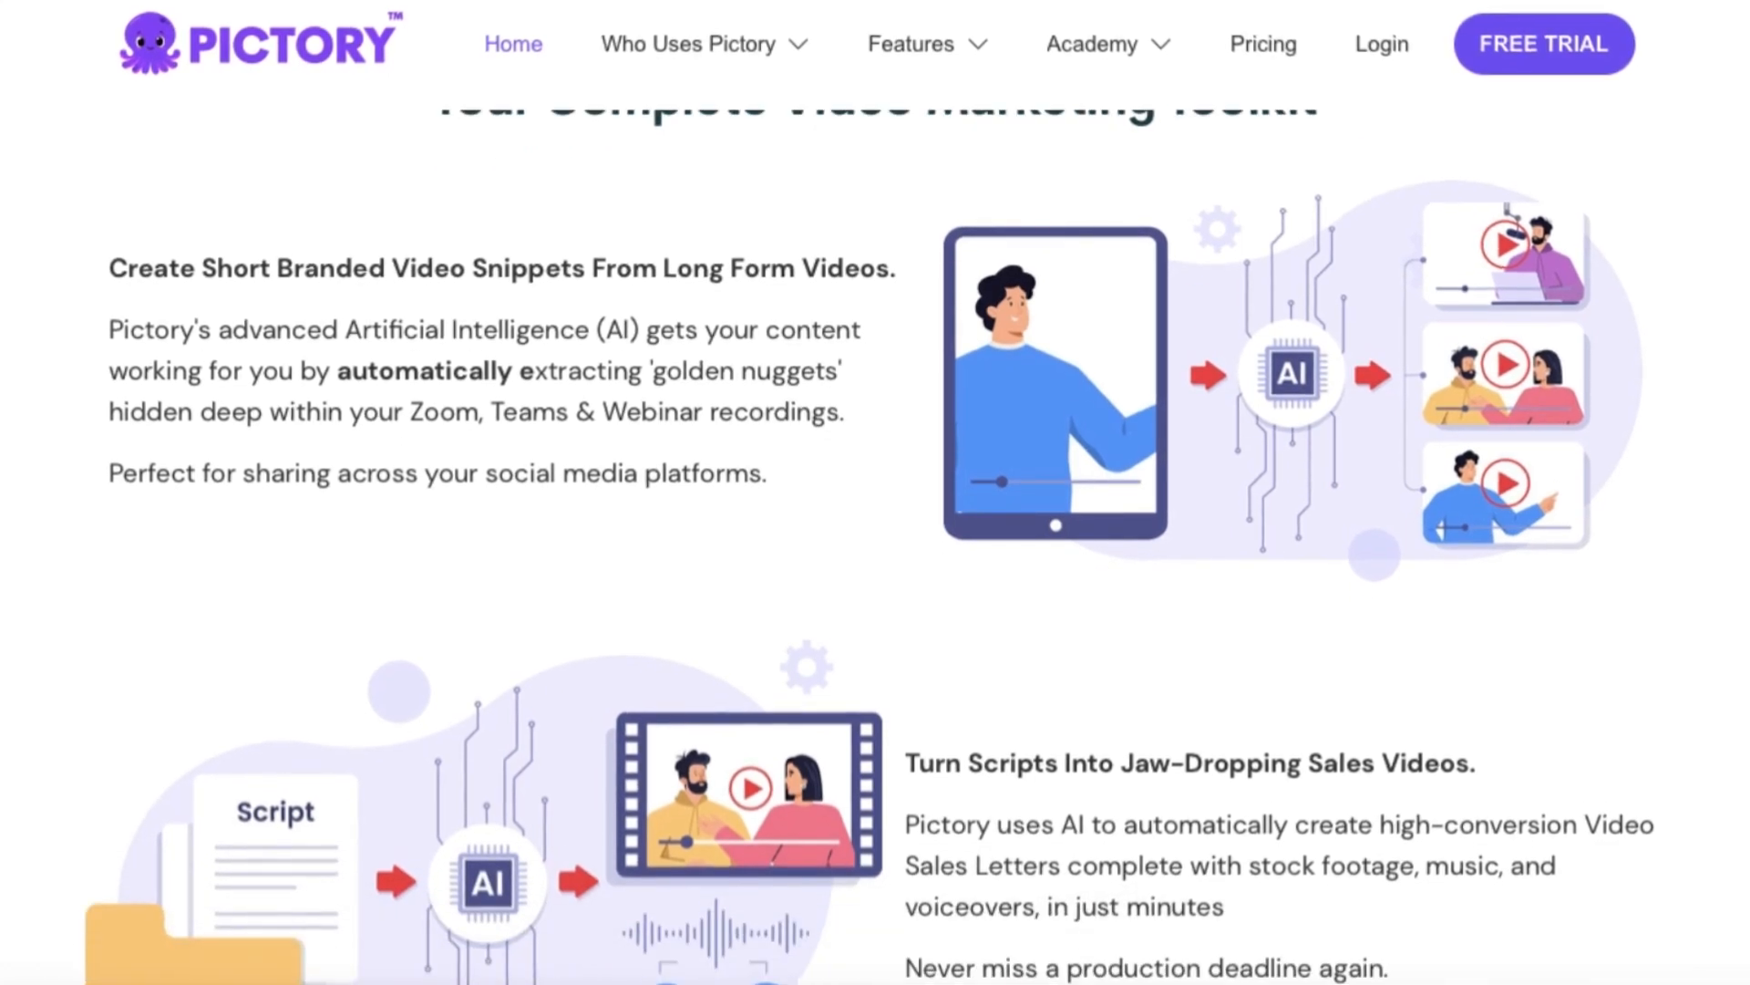
scroll(875, 547, "down", 10)
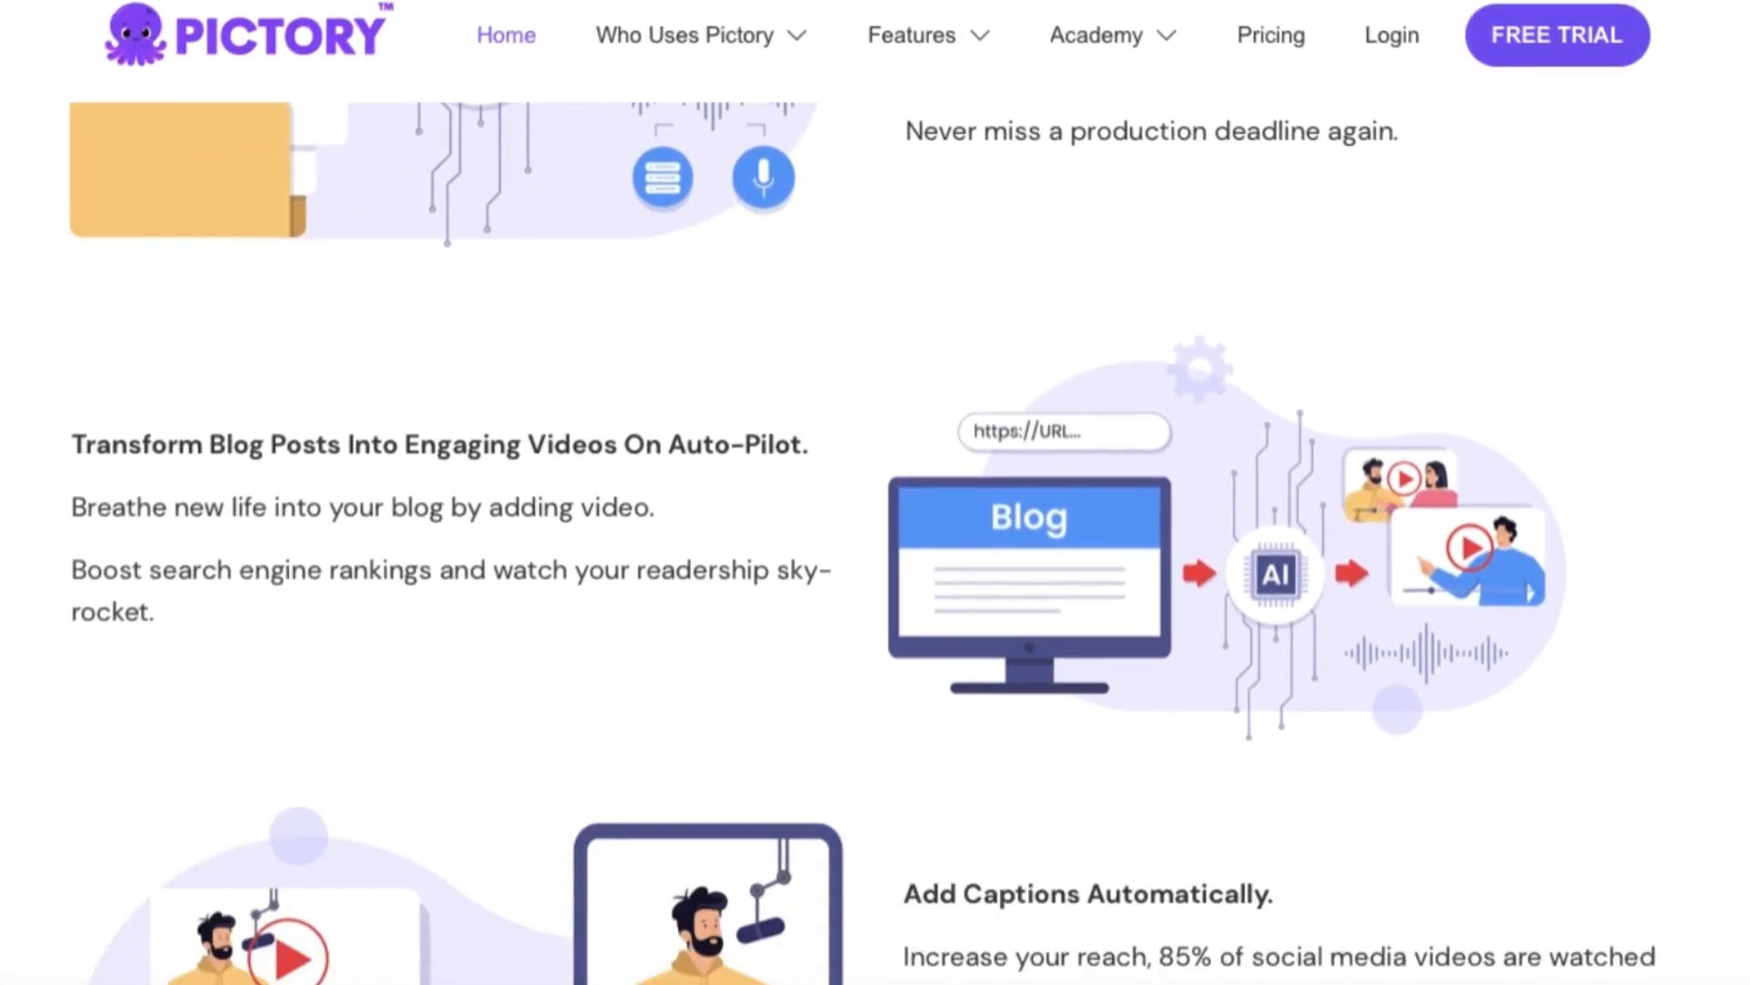
scroll(875, 547, "down", 8)
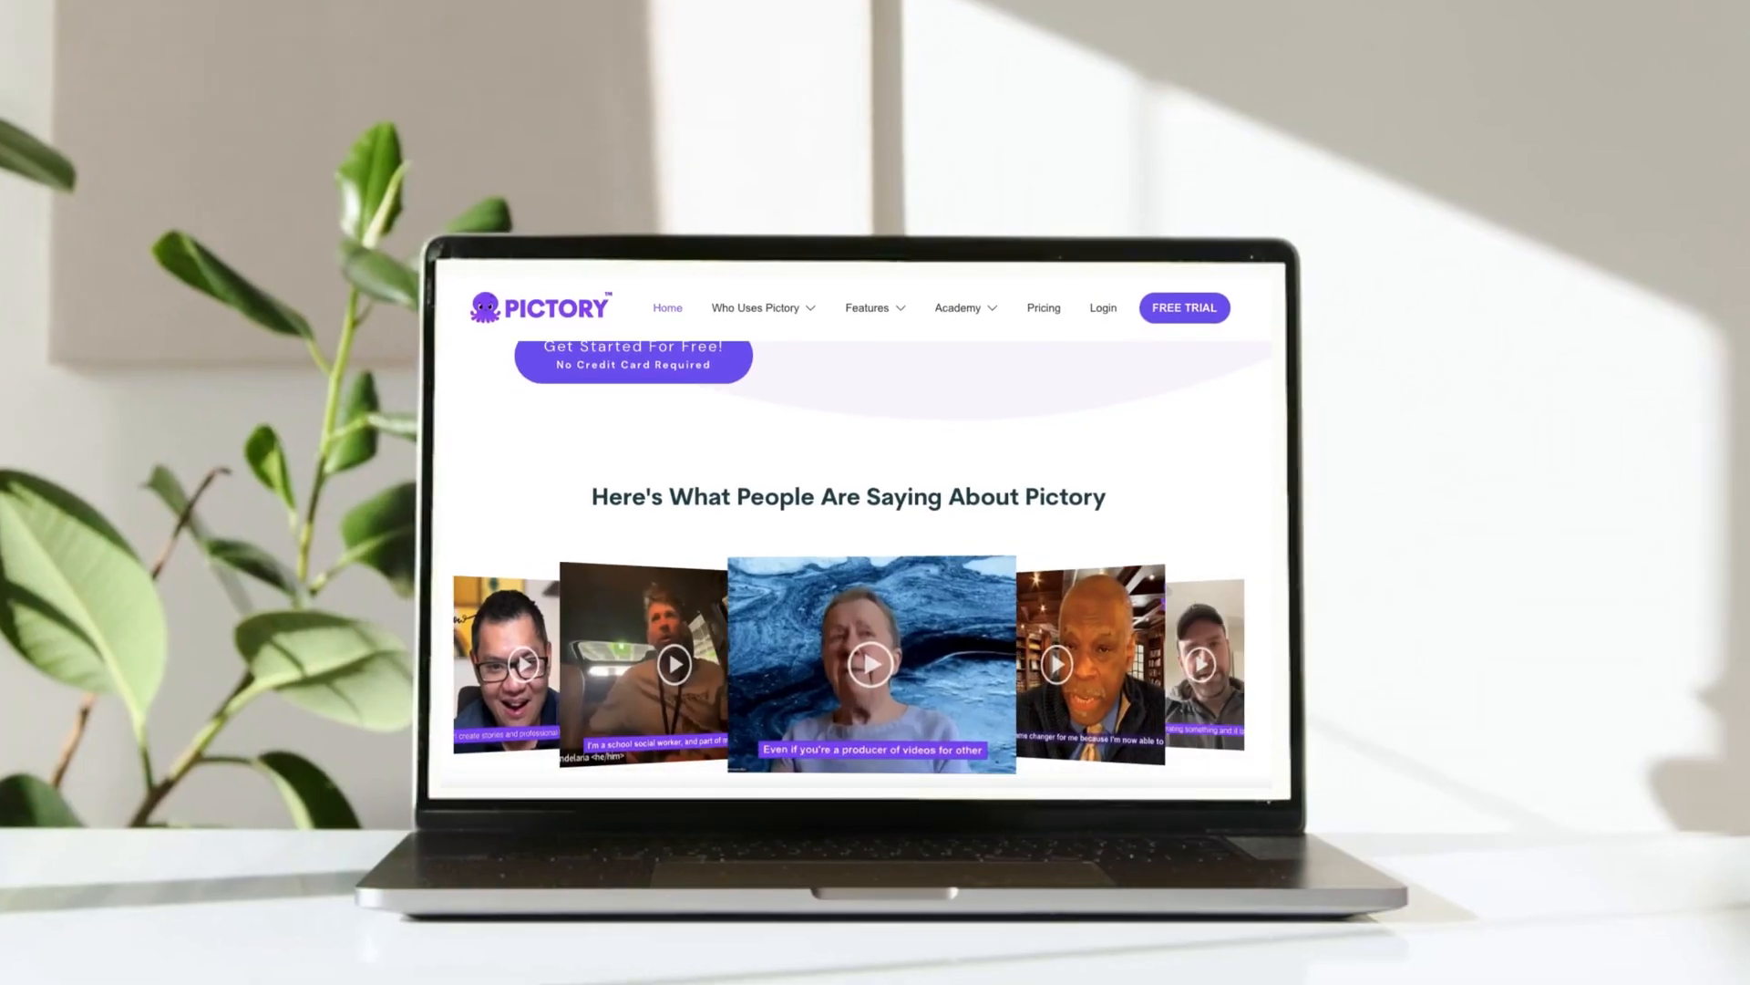
scroll(876, 547, "down", 5)
scroll(875, 547, "down", 4)
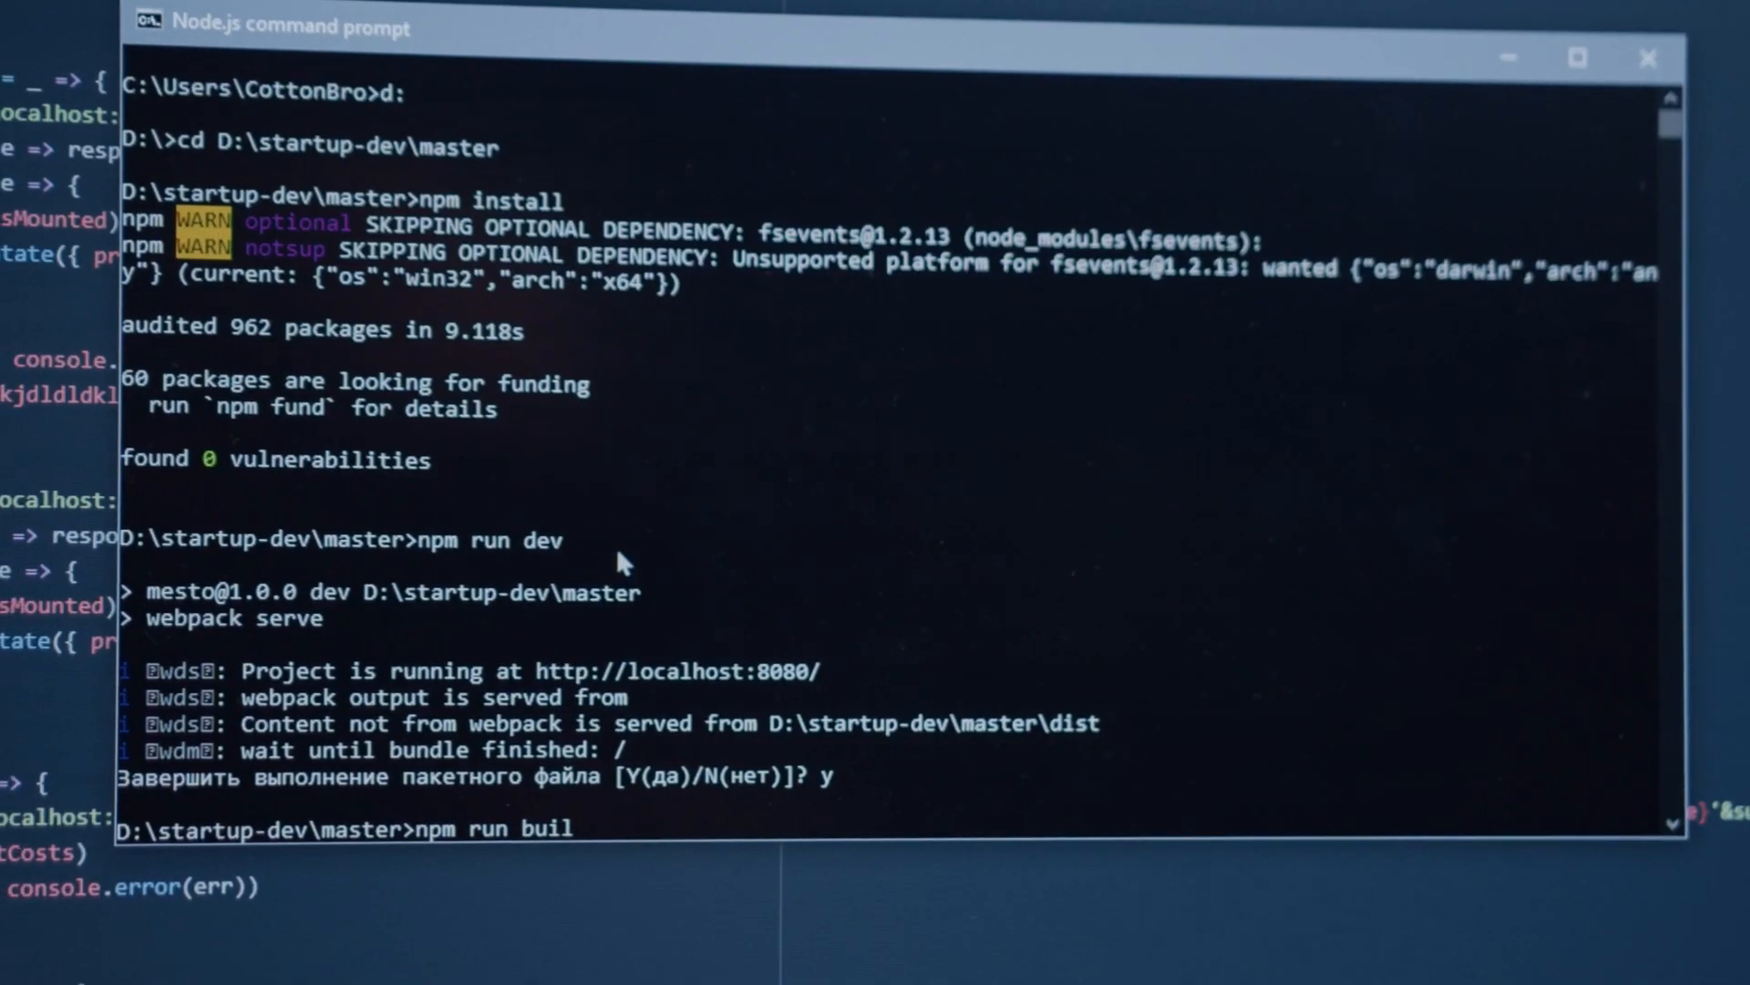
Switch to ChatGPT and ask it to create a script on a topic like "Essential Public Speaking Techniques: Overcome Your Stage Fright"
type("d")
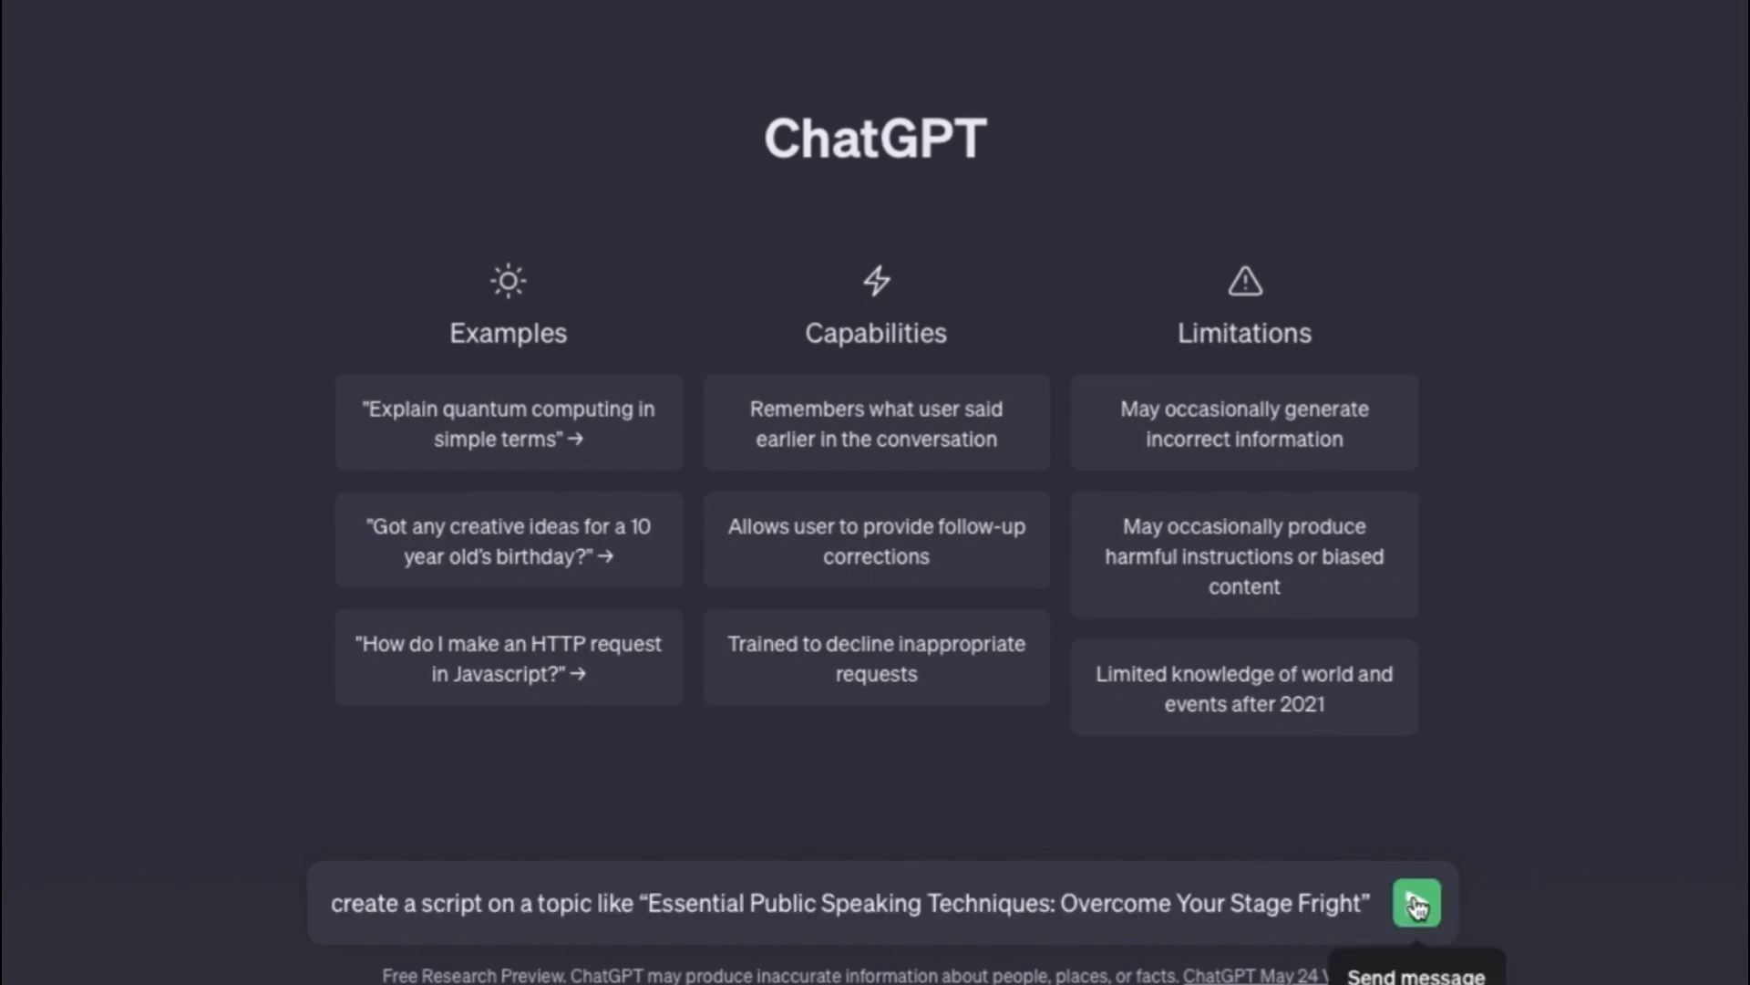
left_click(1416, 904)
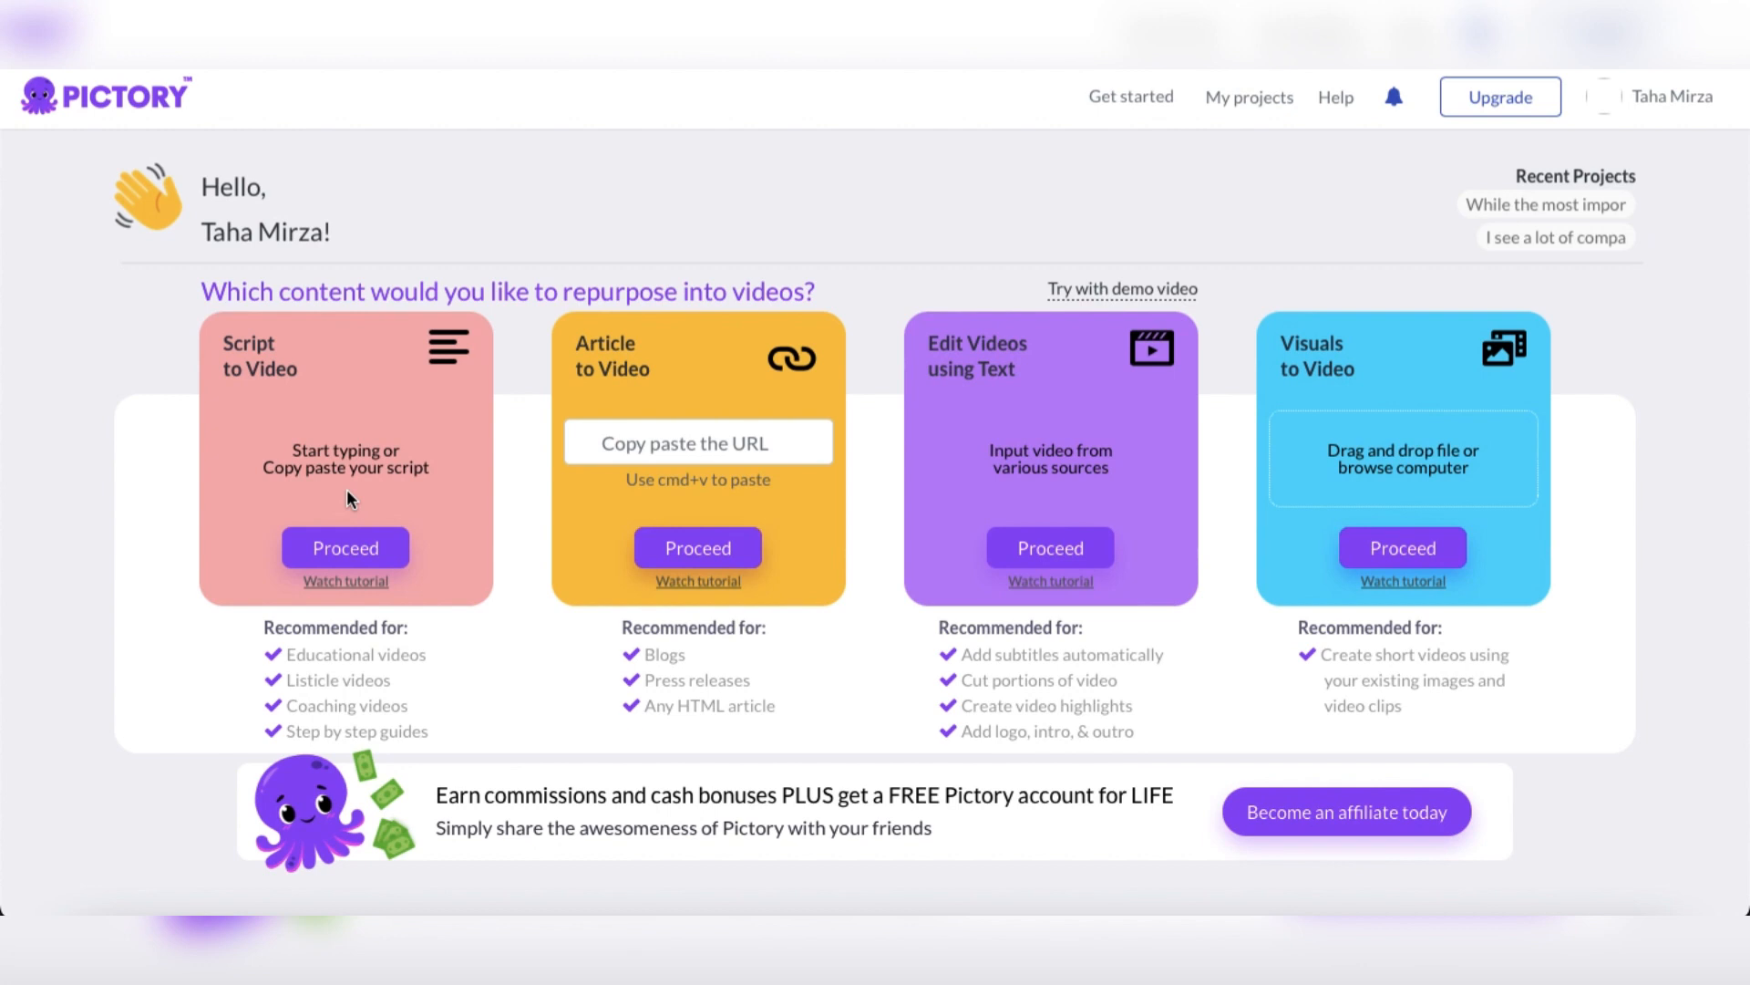
Switch to Pictory, paste the script into a new script-to-video project and name it "Essential Public Speaking Techniques: Overcome Your Stage Fright"
left_click(346, 547)
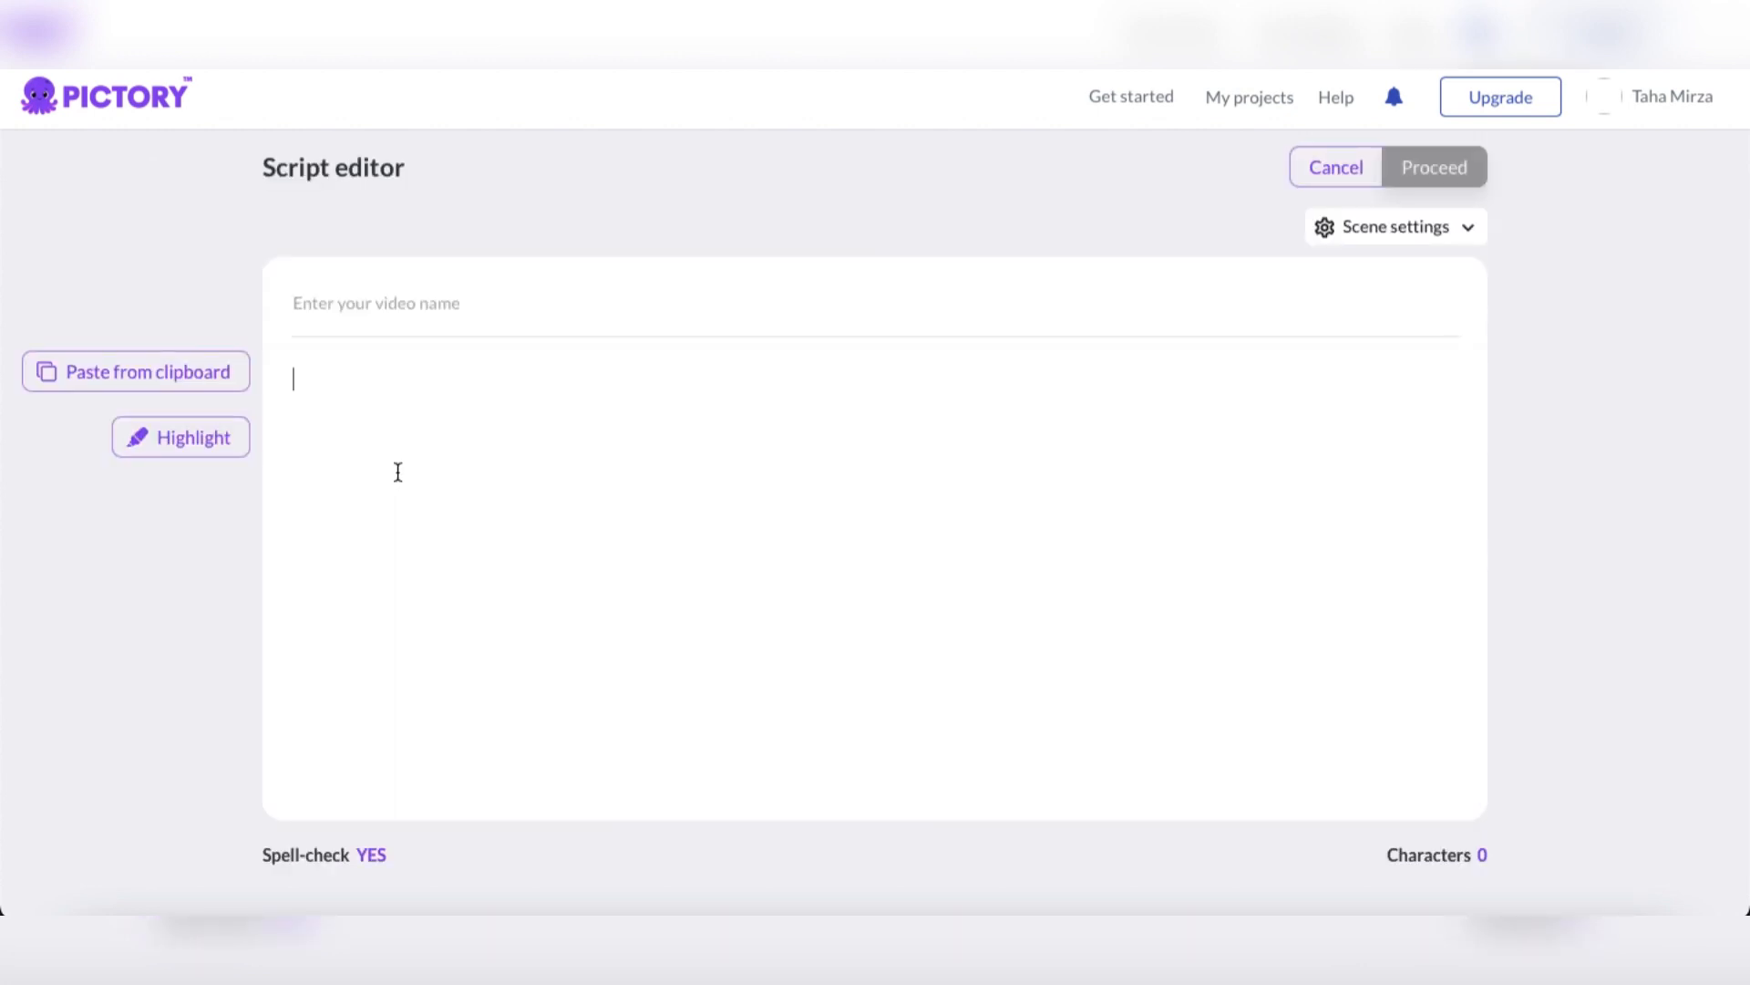
key("ctrl+v")
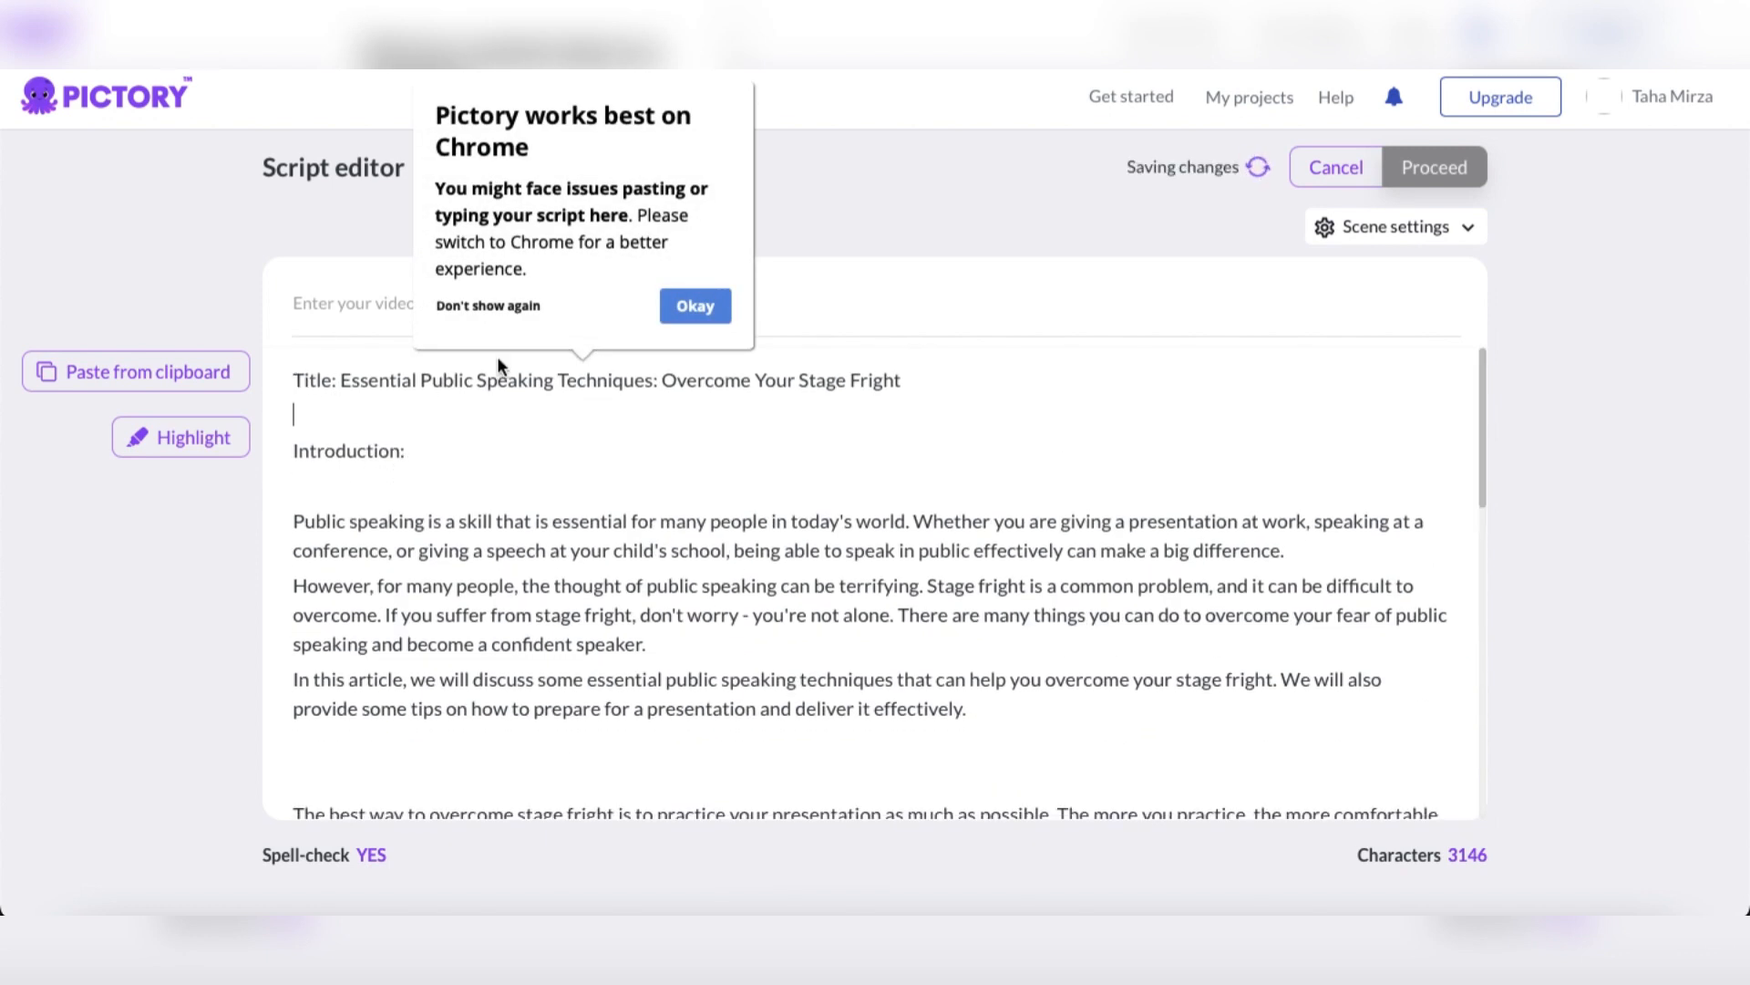
left_click(686, 304)
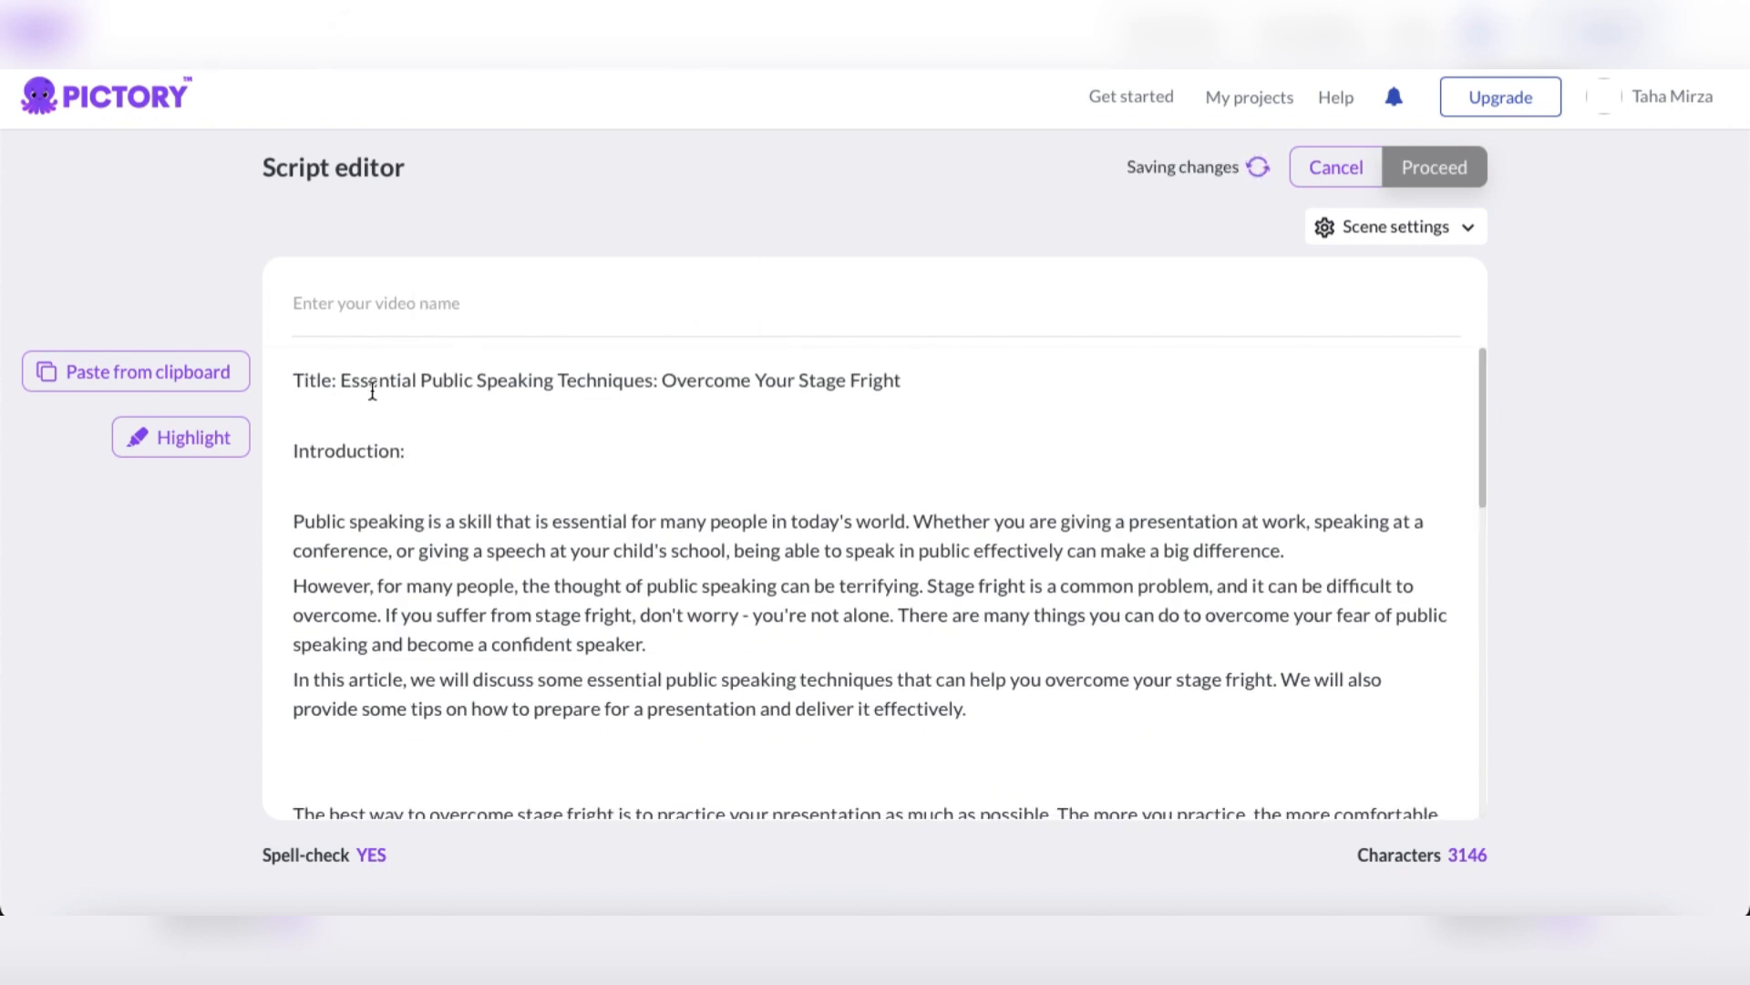
left_click_drag(346, 381, 933, 391)
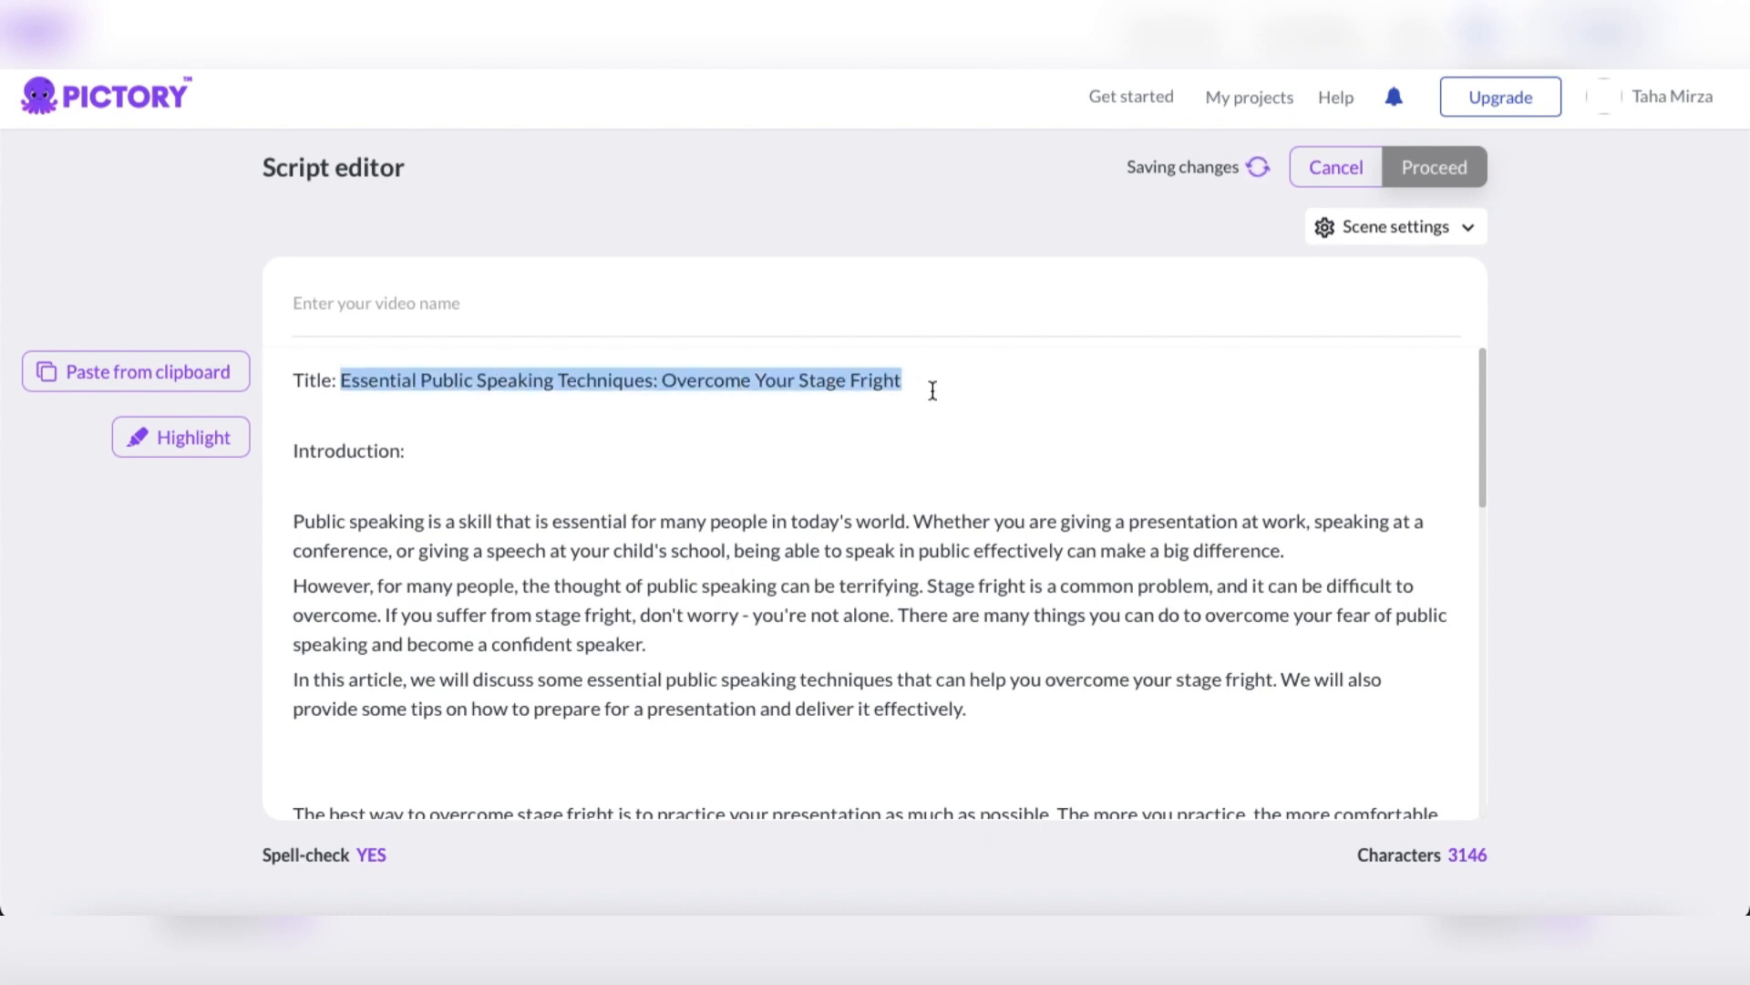
key("ctrl+c")
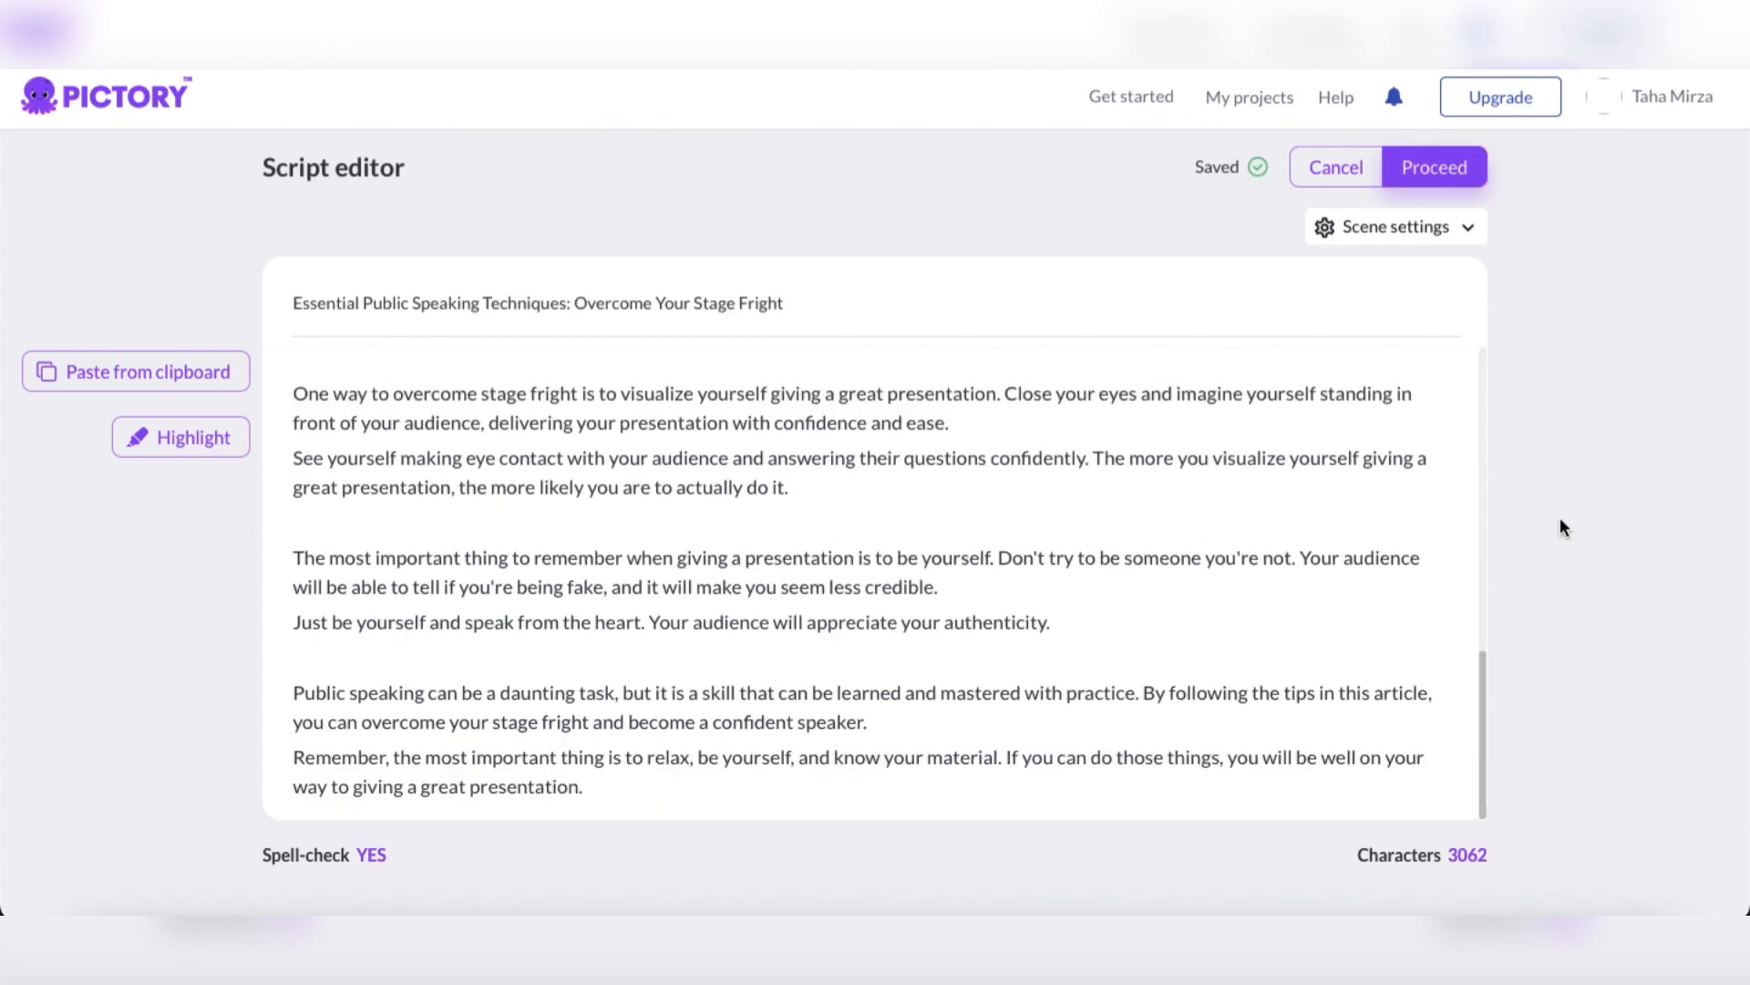
Toggle Auto highlight keywords in the scene settings and proceed to choosing a template
left_click(1470, 228)
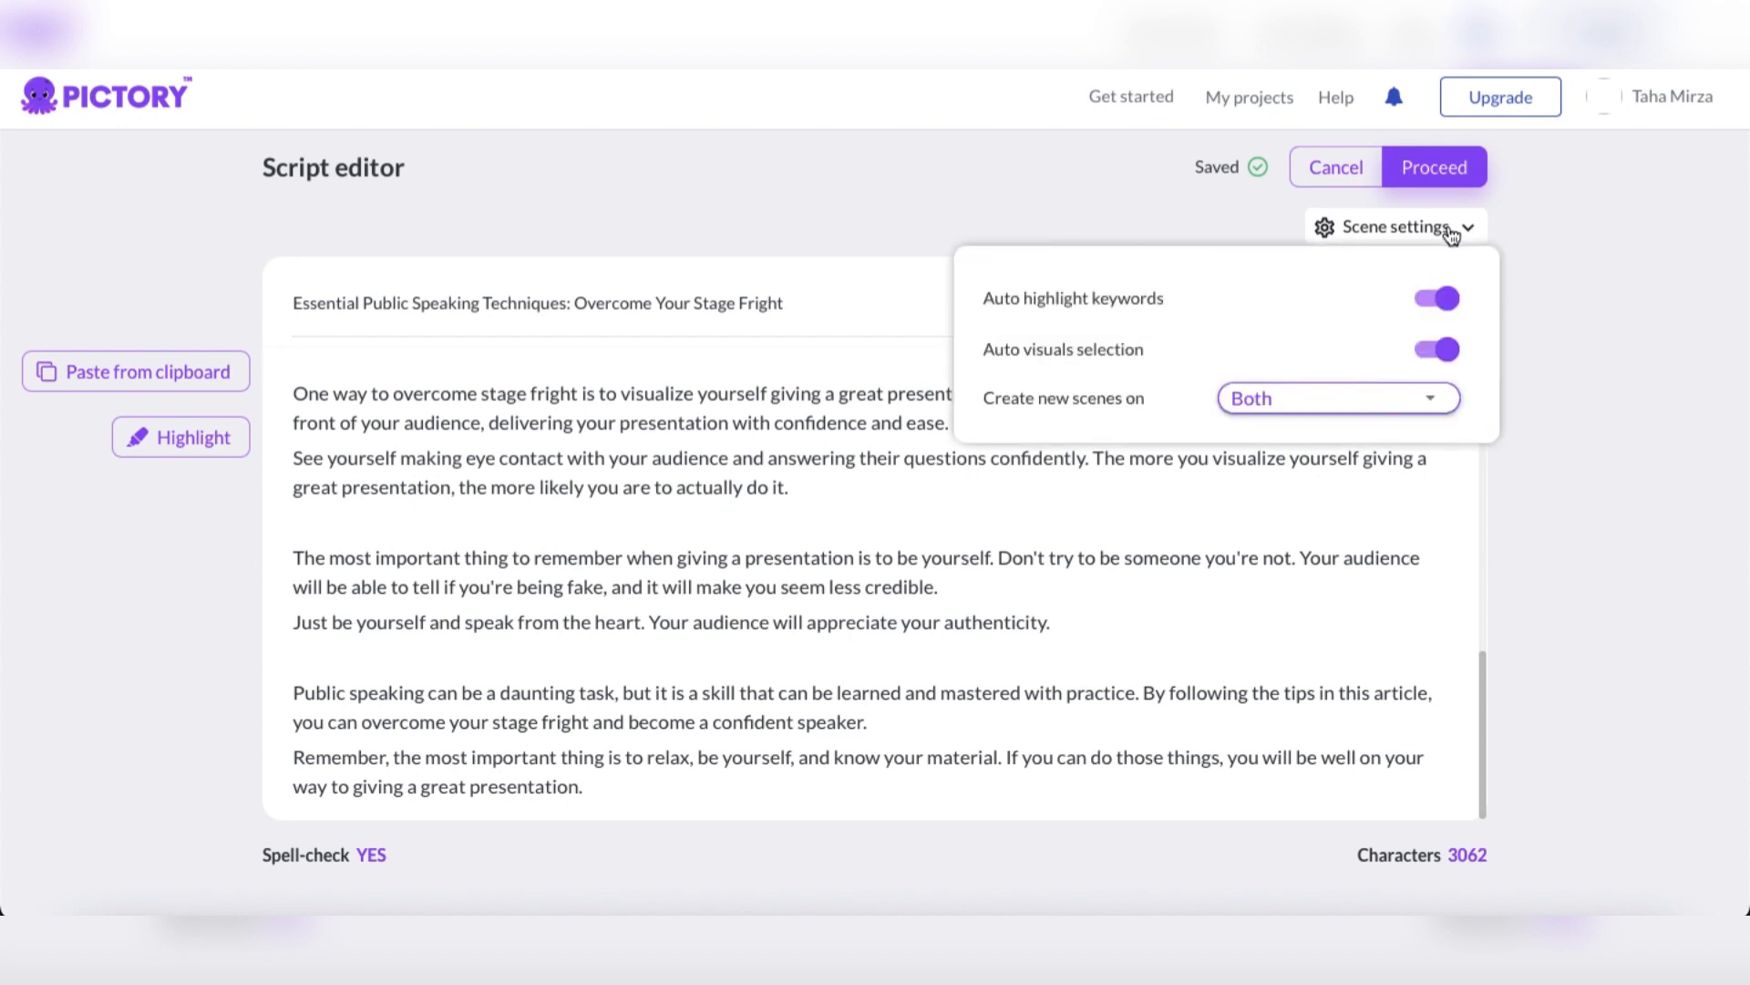
left_click(1442, 310)
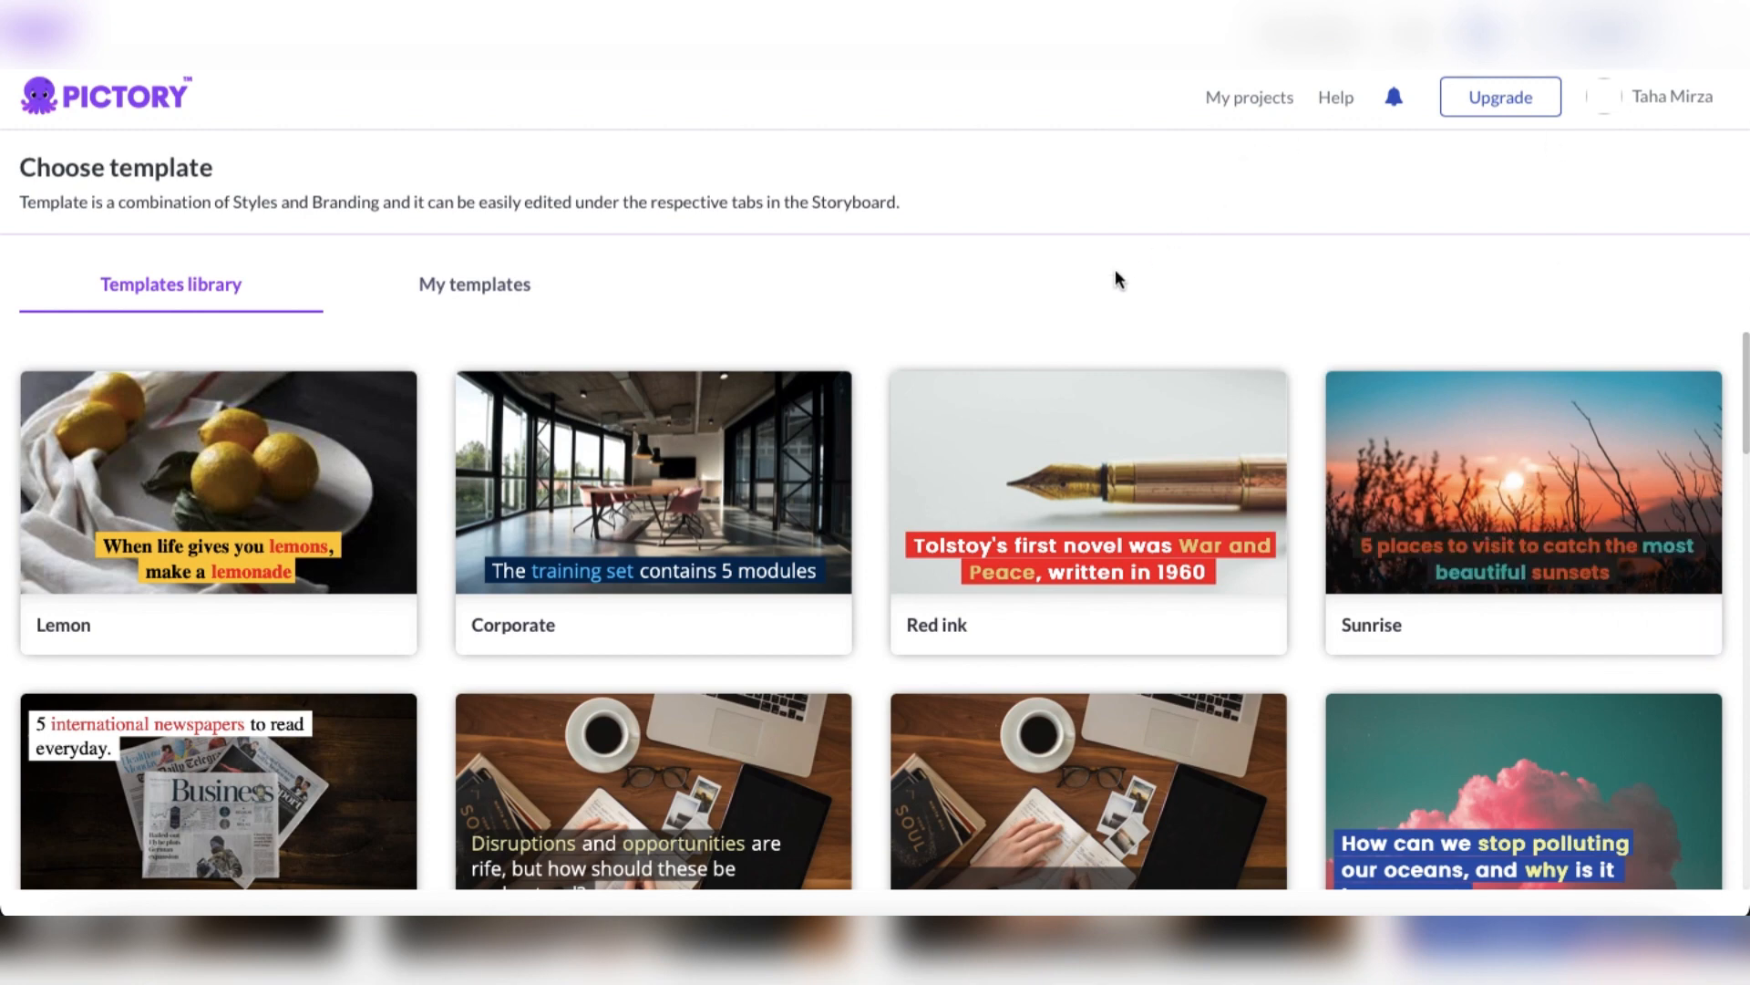
Apply the Professional template from the templates library to the video with a 16:9 aspect ratio
scroll(834, 330, "down", 14)
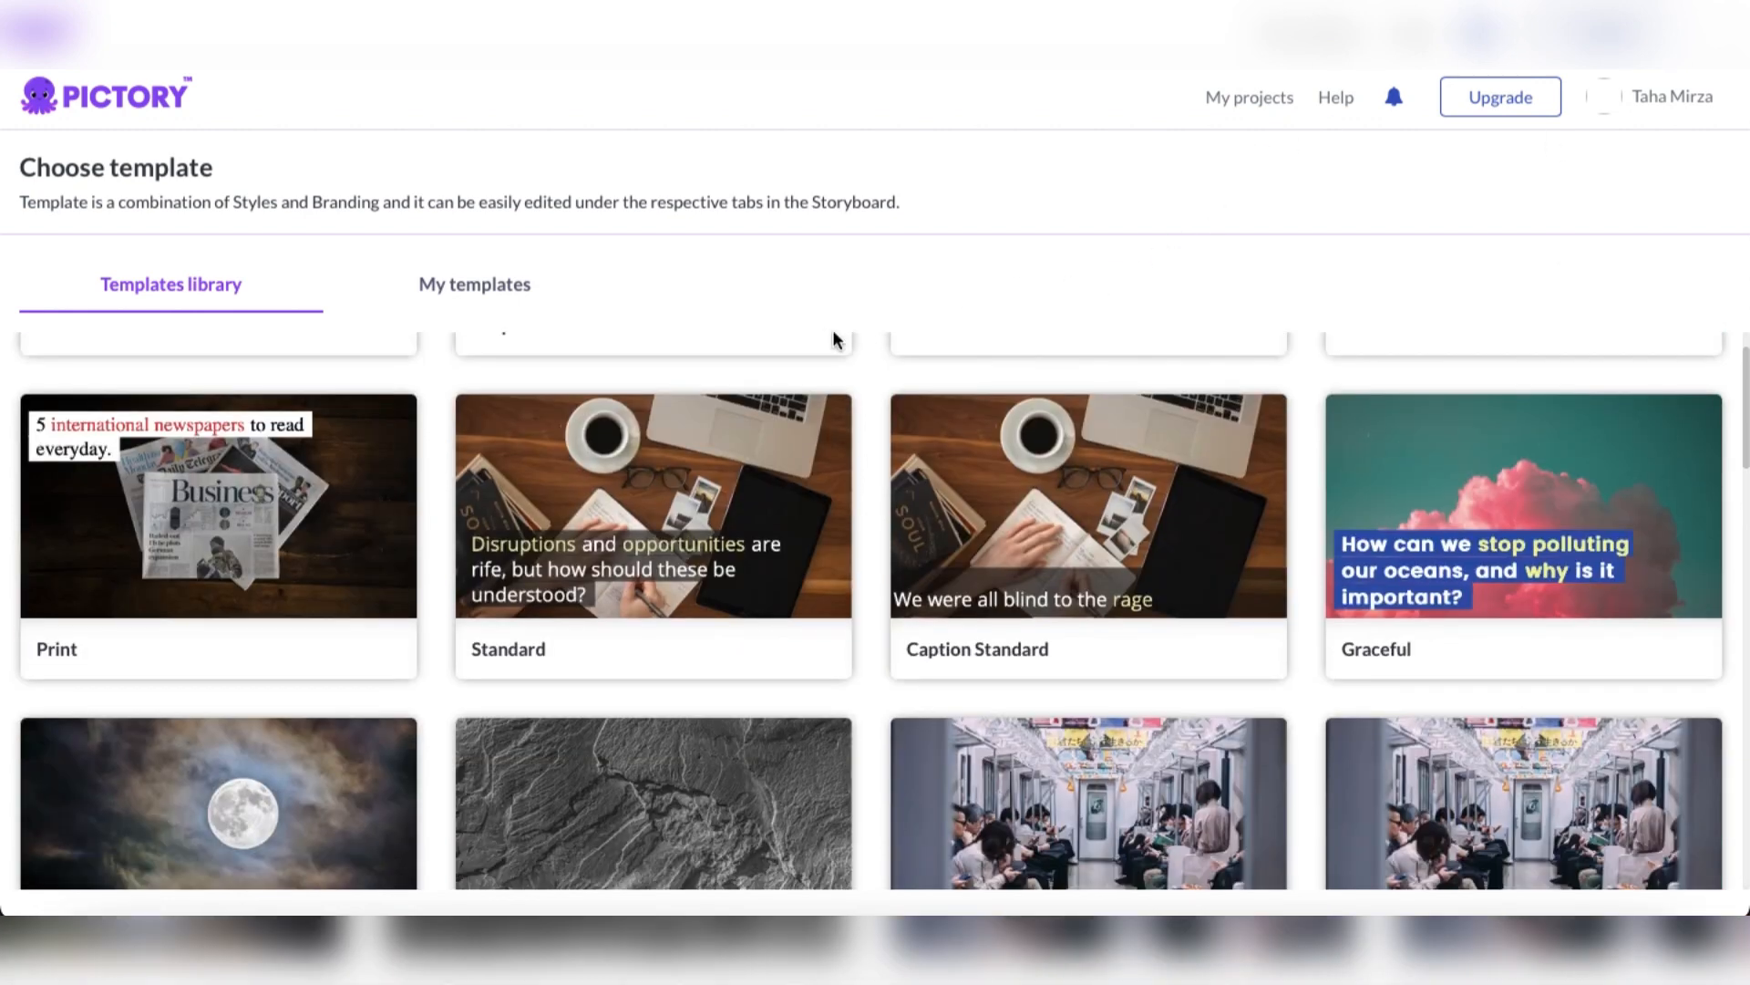
scroll(833, 334, "down", 10)
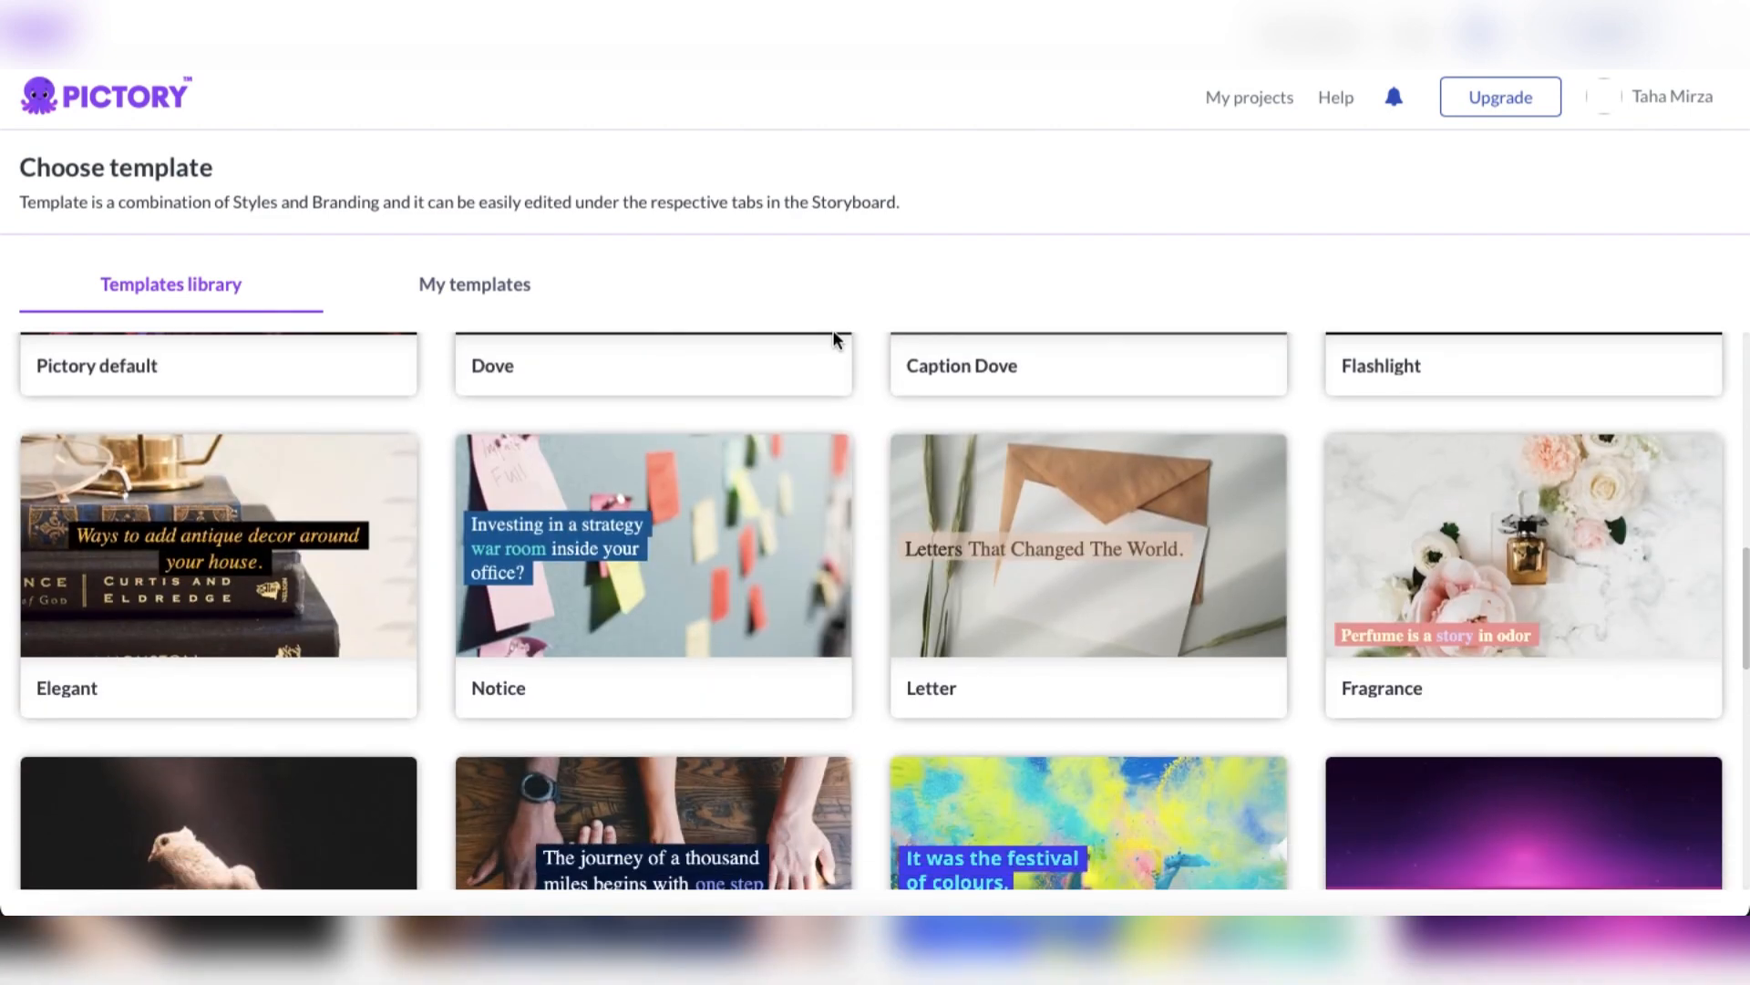
scroll(836, 339, "down", 7)
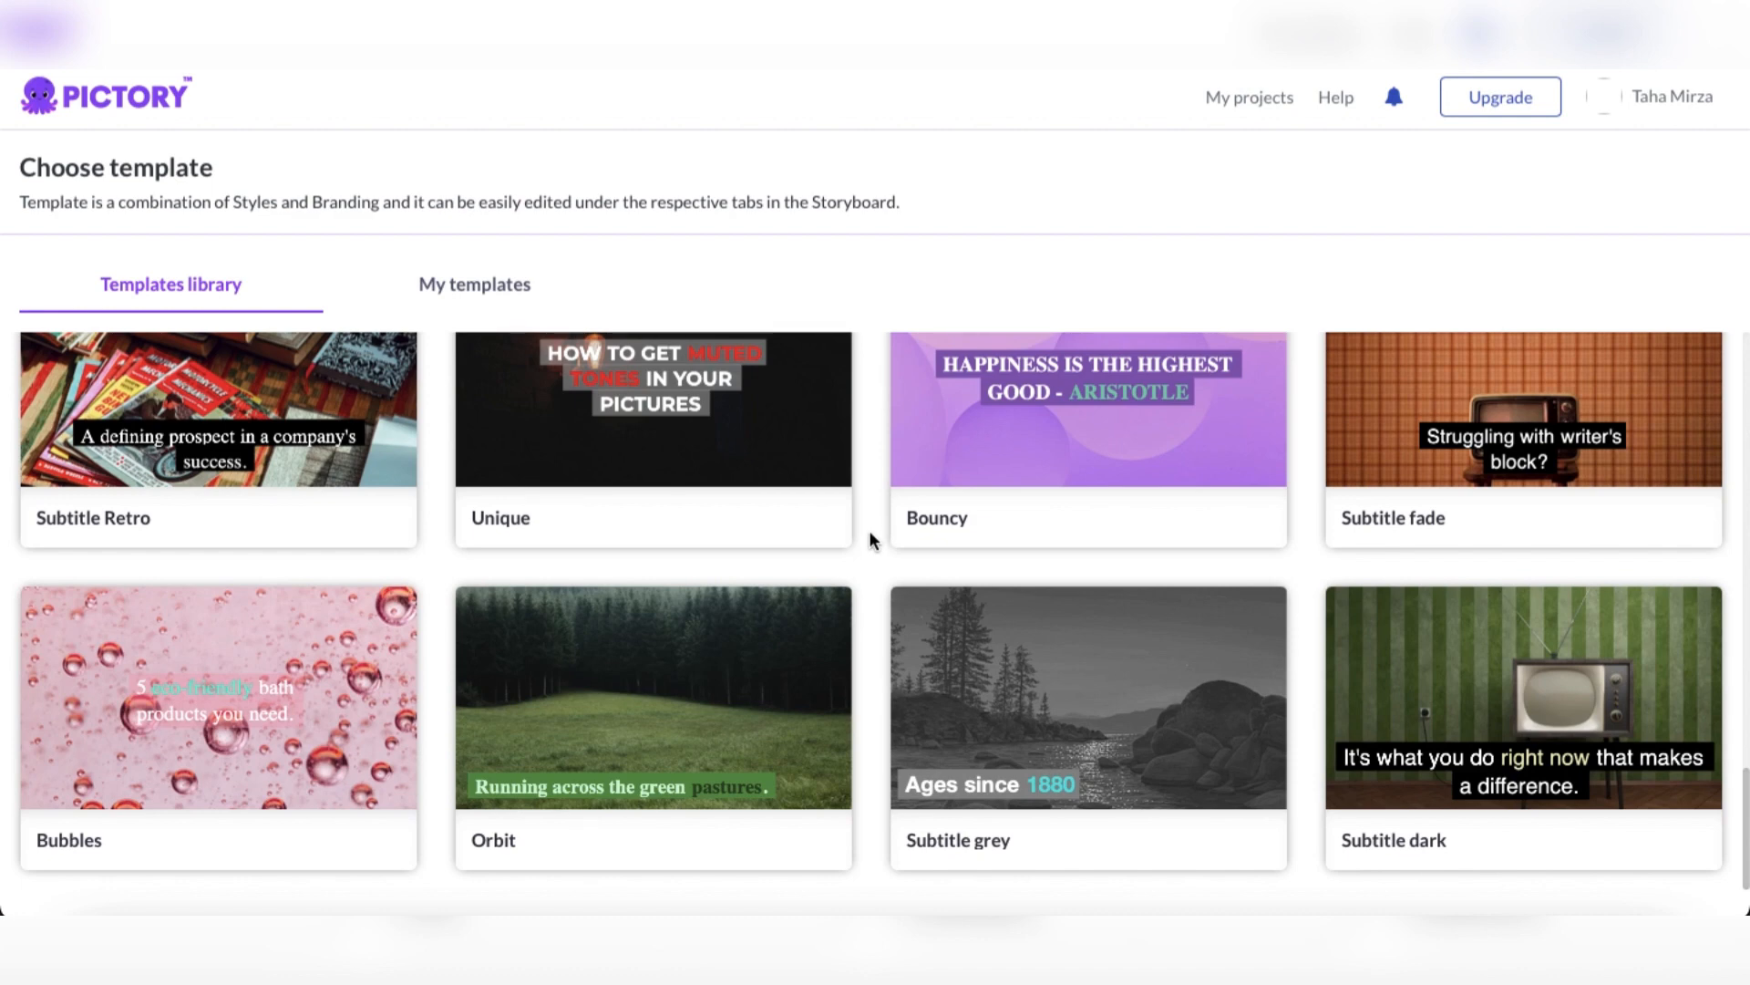
scroll(871, 540, "up", 2)
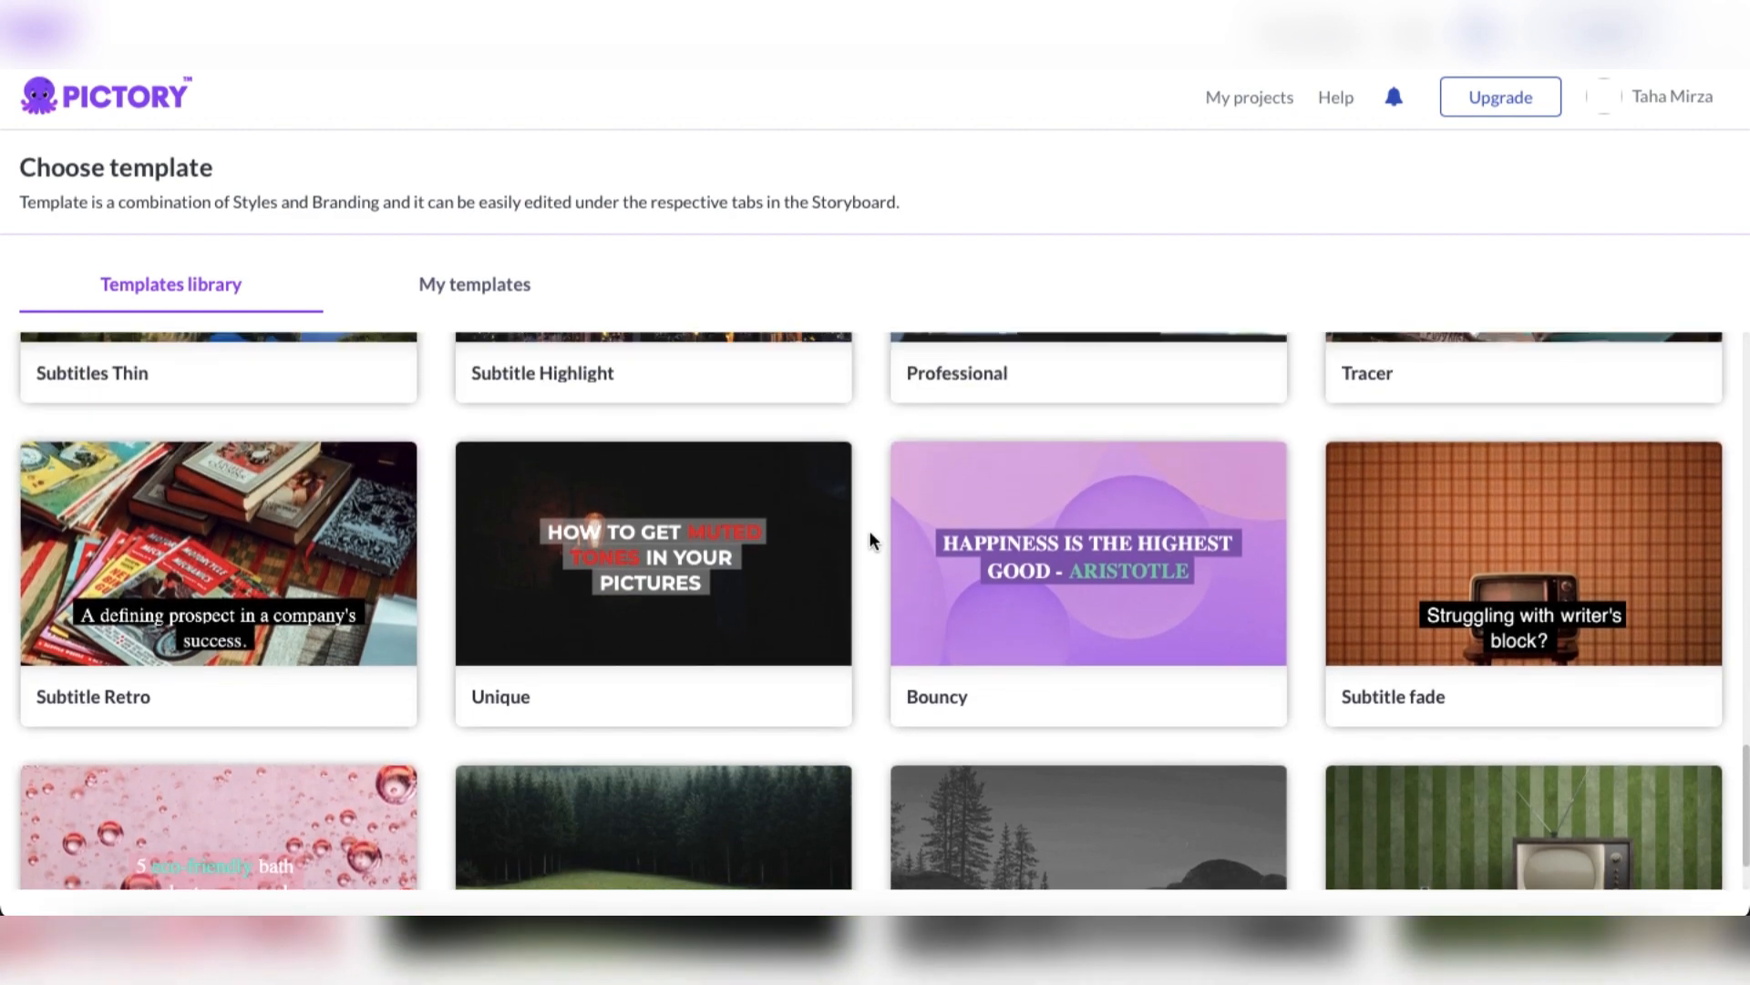
scroll(871, 540, "up", 4)
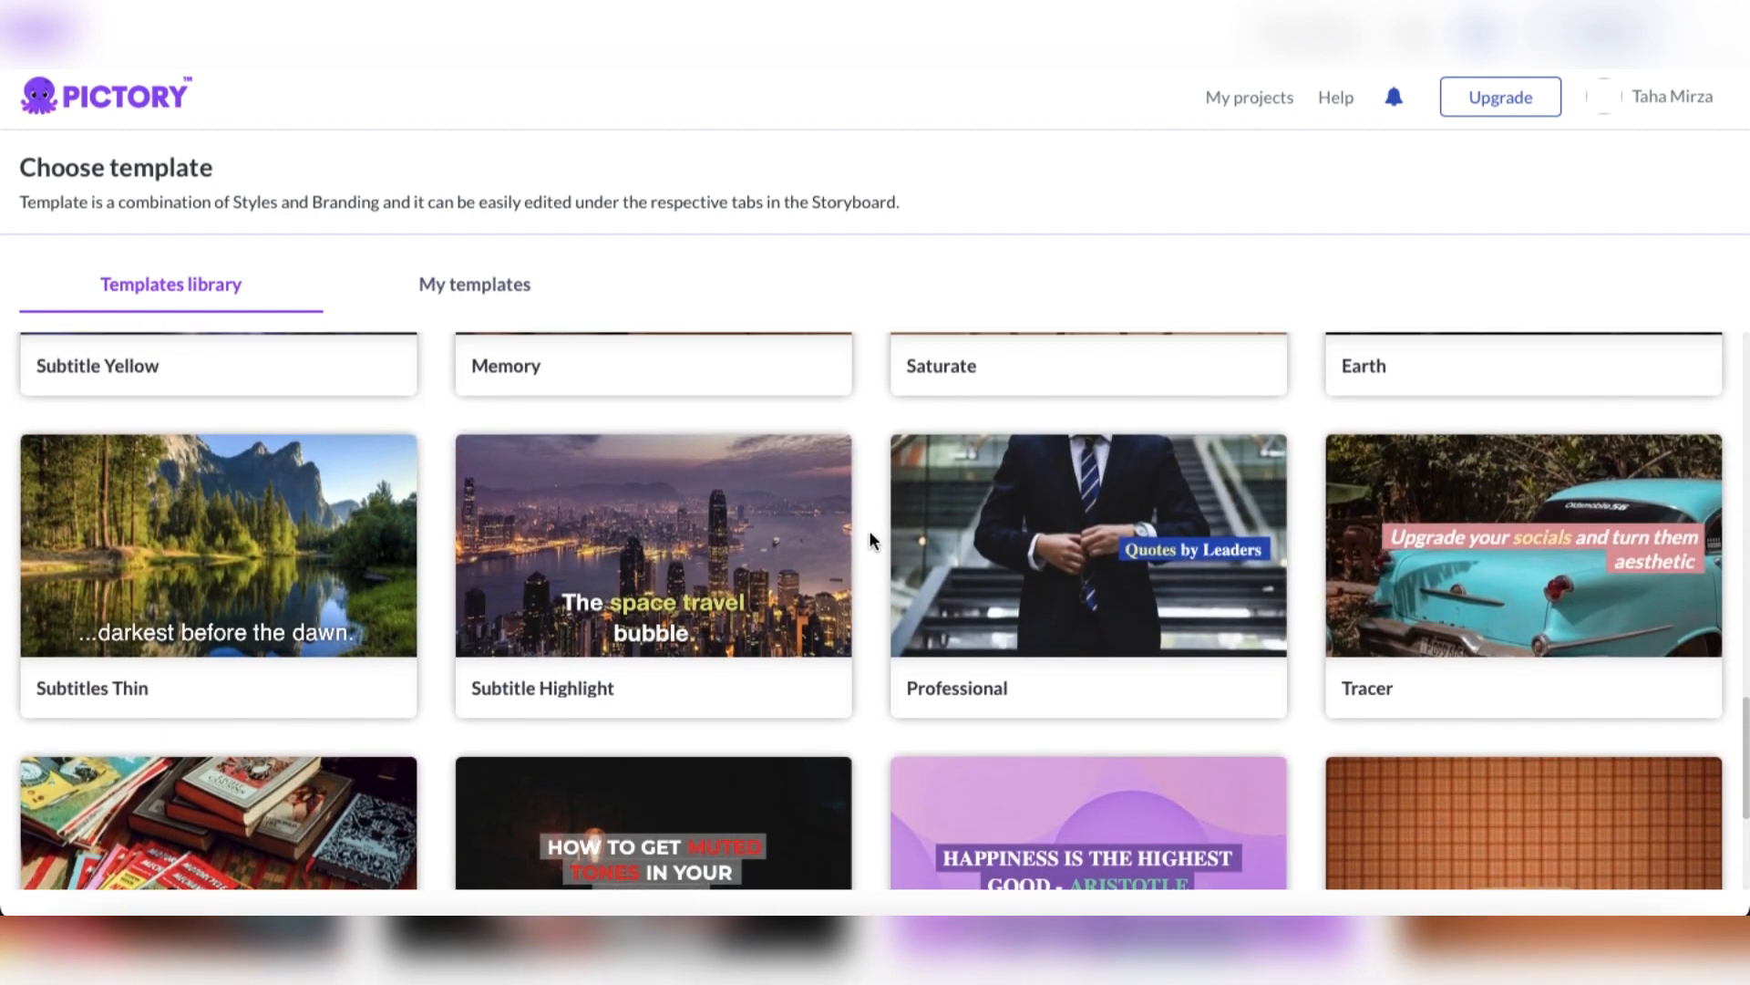
scroll(870, 540, "up", 2)
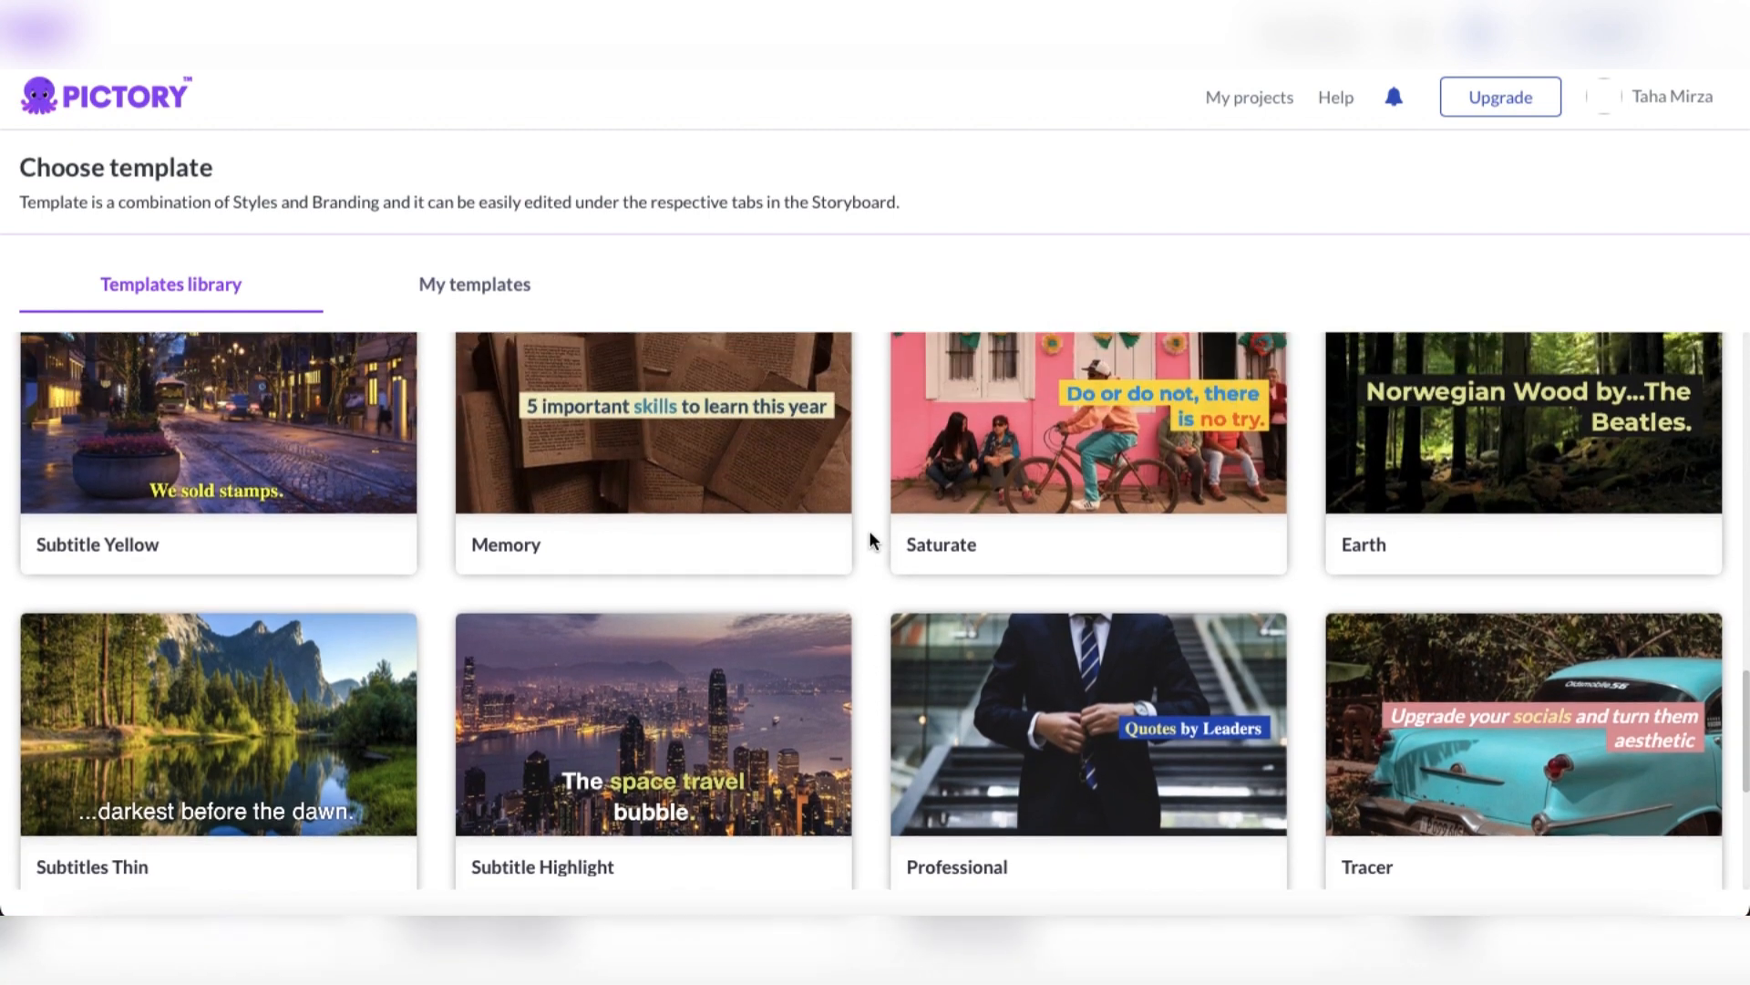
scroll(870, 539, "up", 1)
scroll(871, 539, "up", 2)
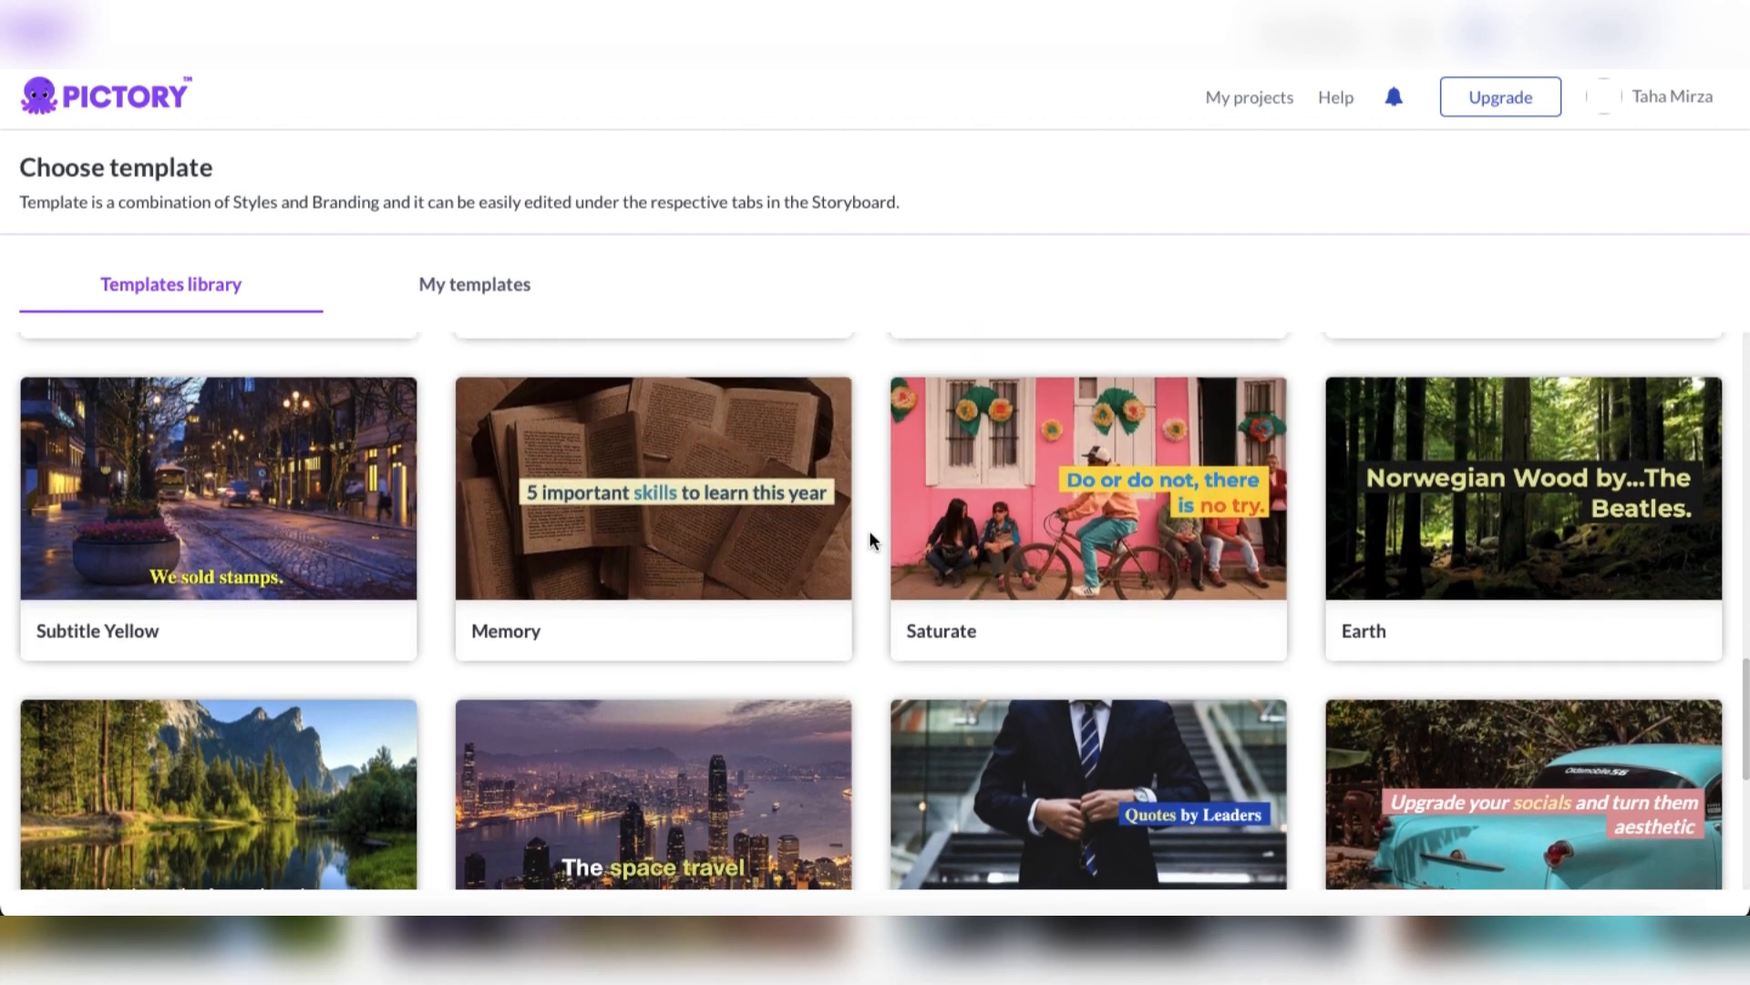
scroll(873, 540, "up", 1)
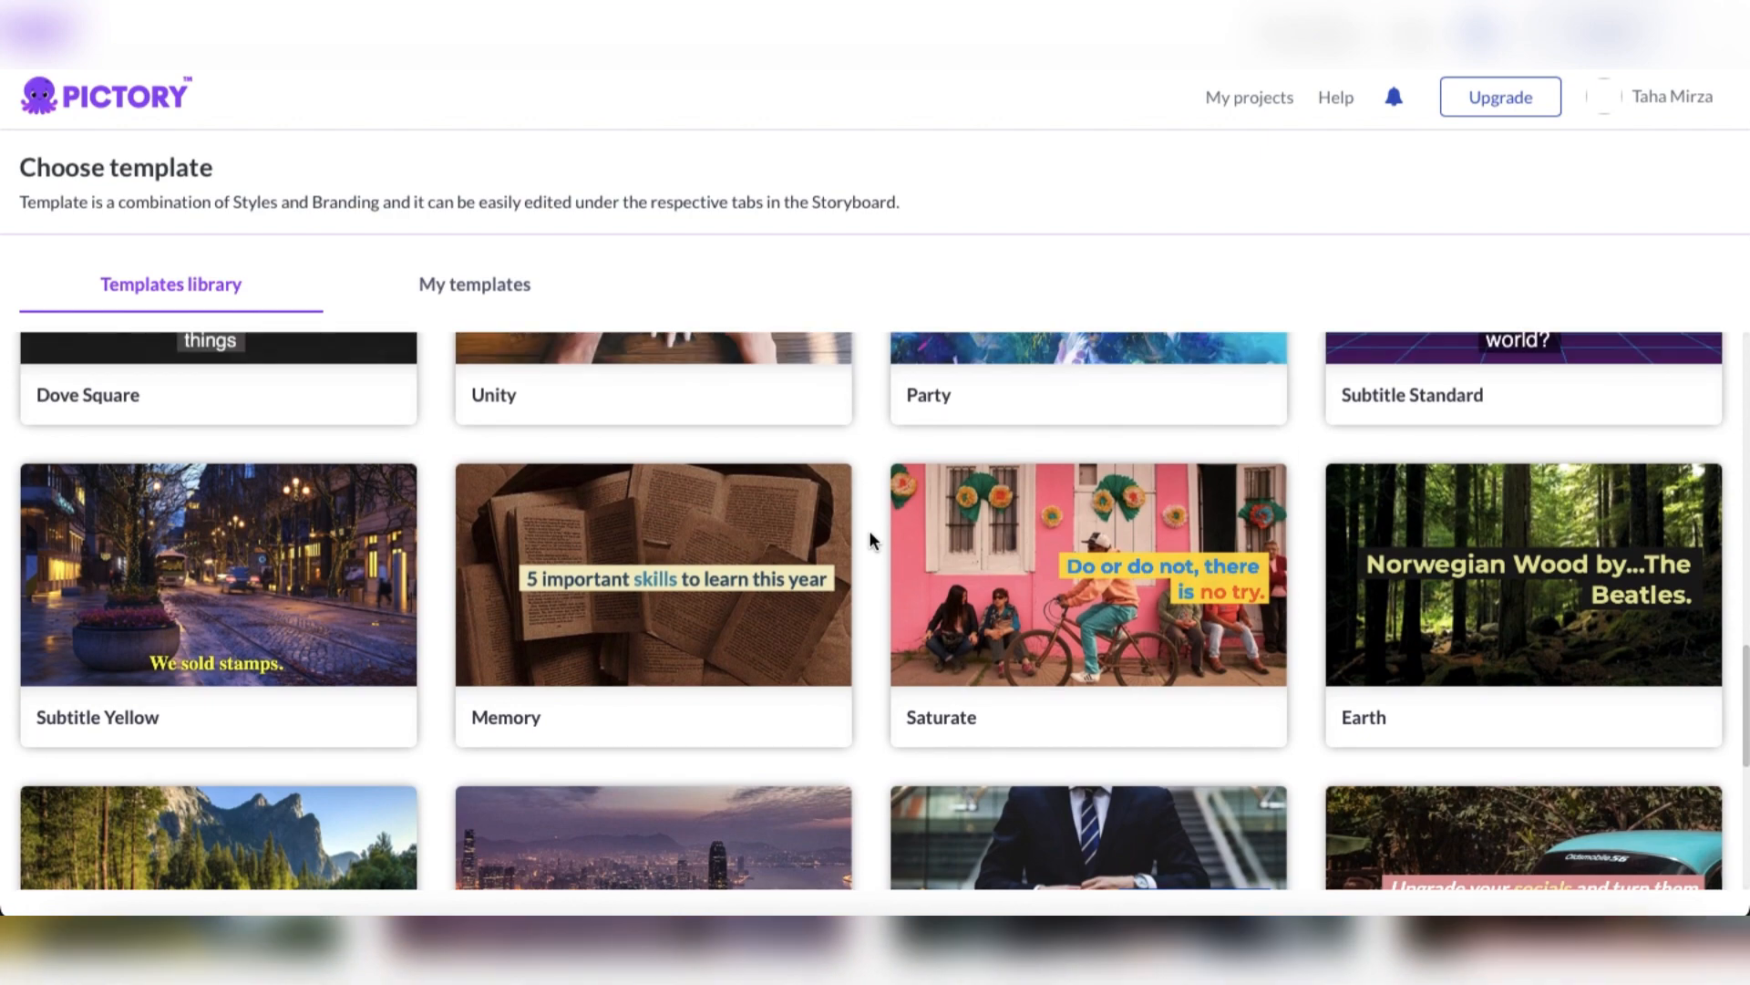
scroll(867, 684, "down", 5)
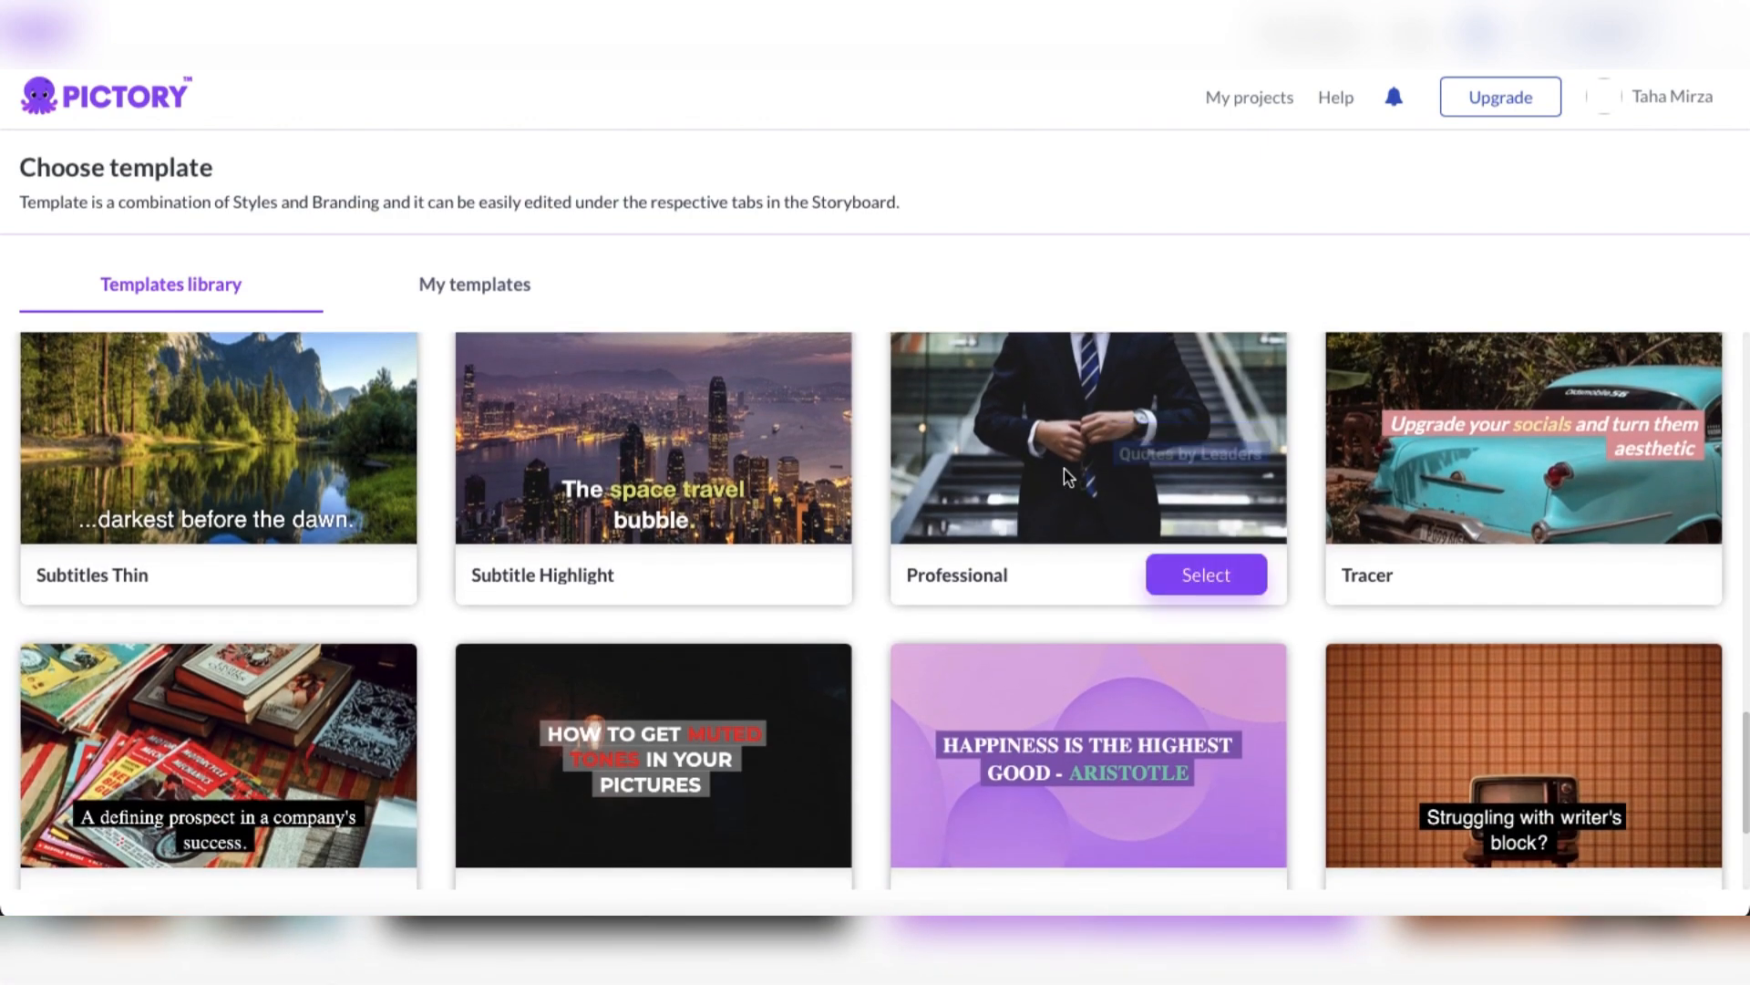
left_click(1167, 575)
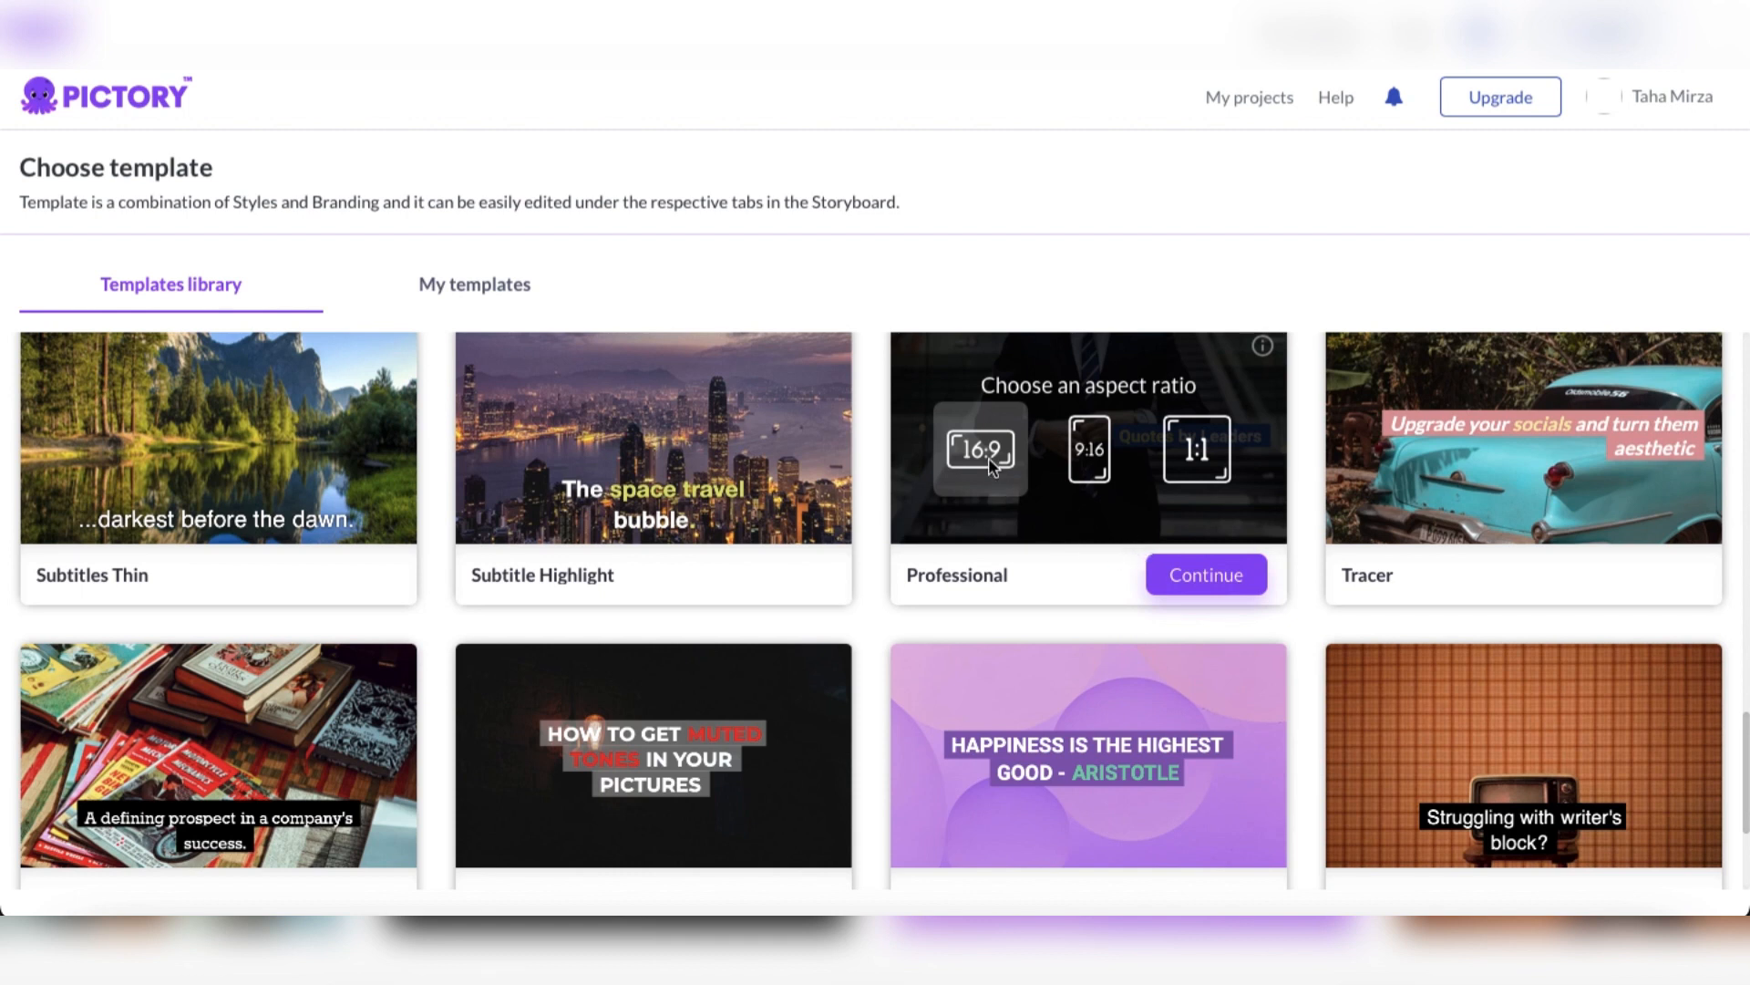
left_click(1184, 576)
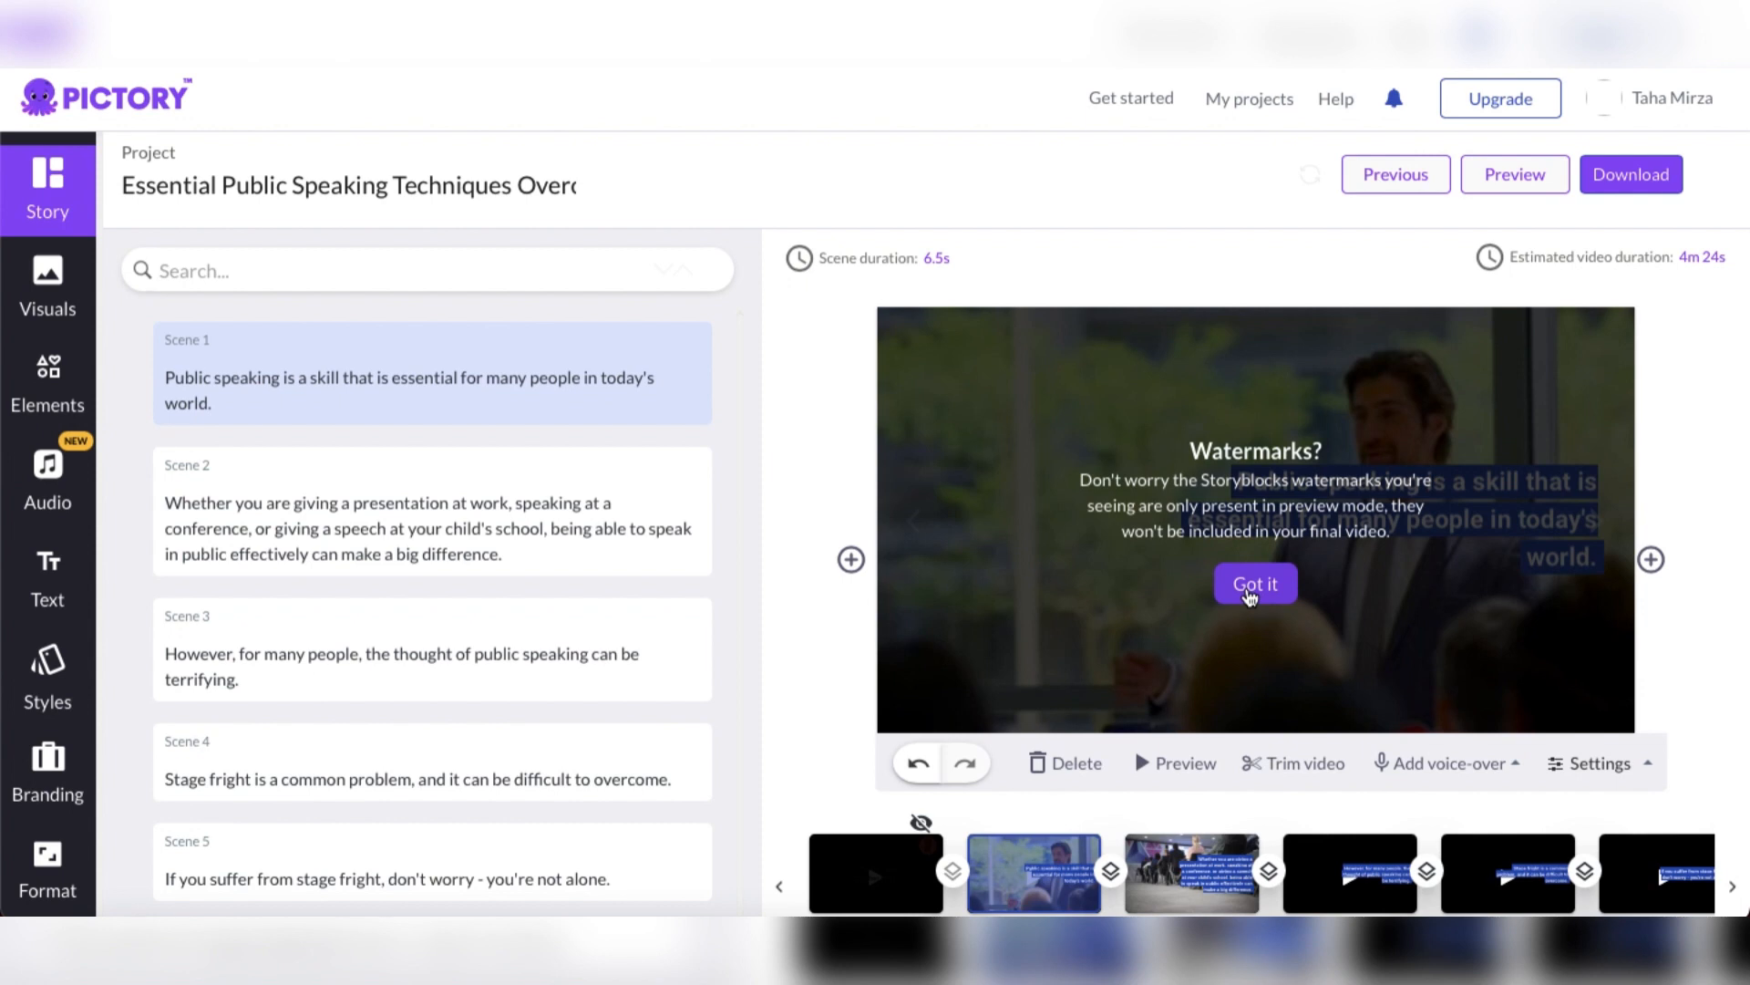
Dismiss the watermark notice and look through the storyboard's scene texts and the scene thumbnails in the timeline
left_click(1250, 594)
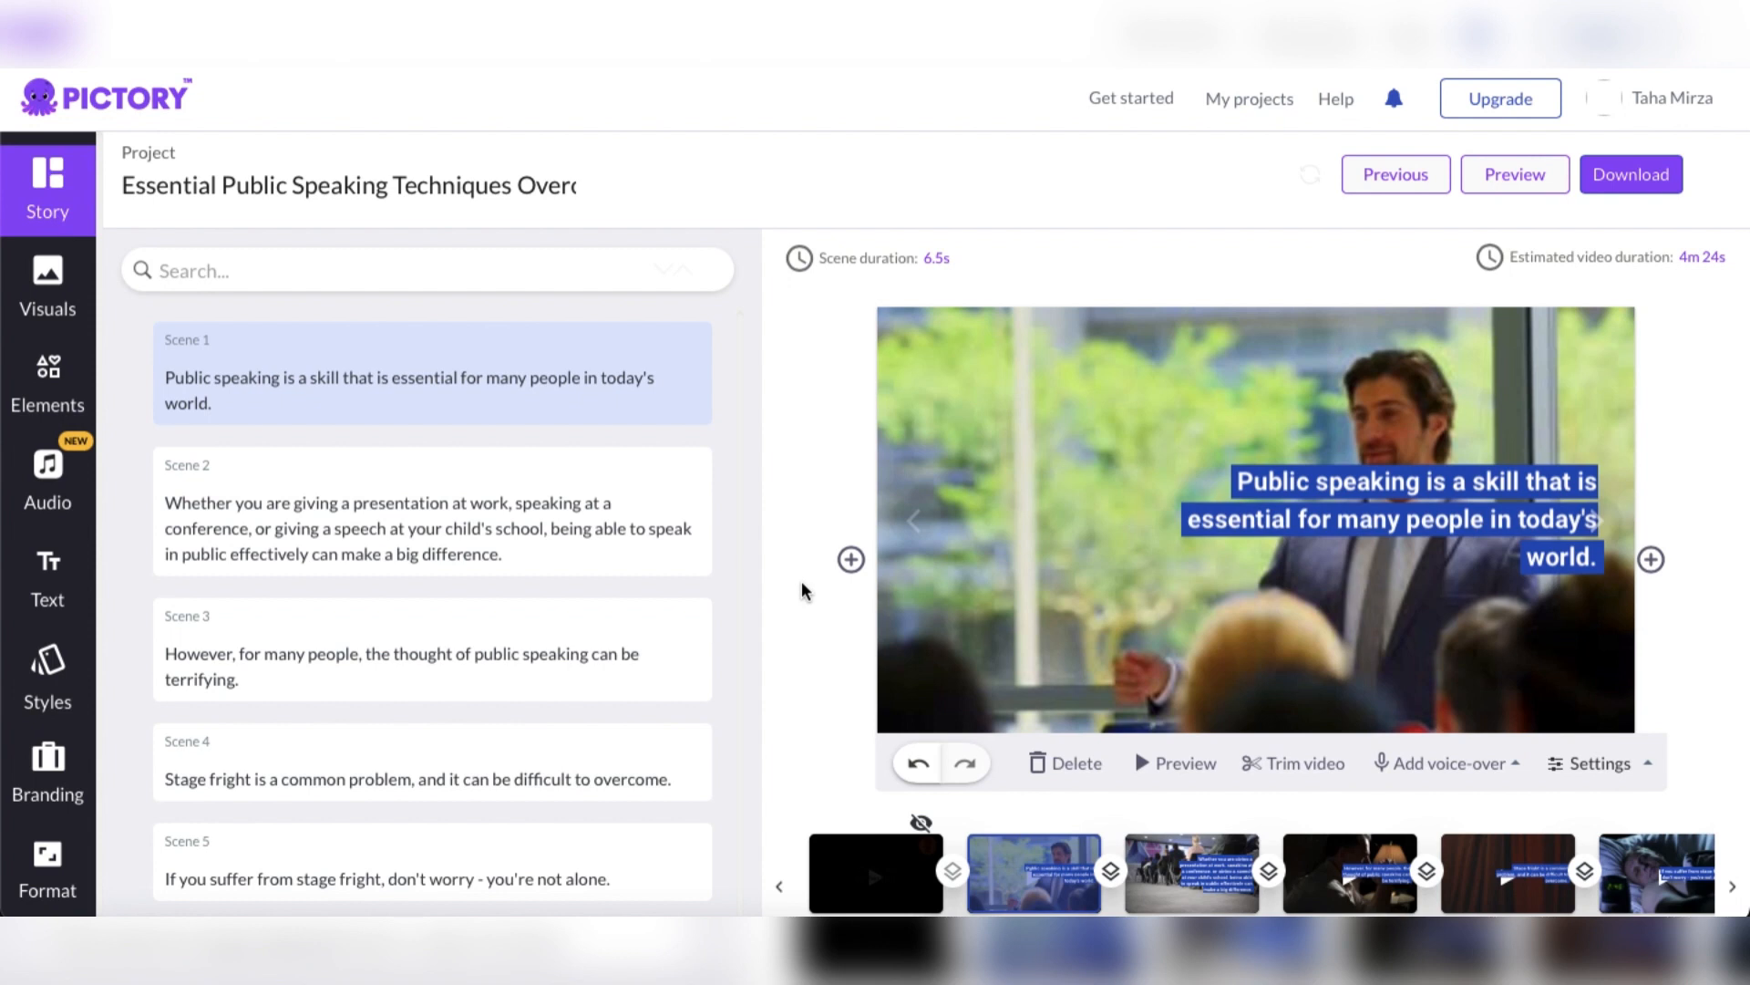
scroll(649, 637, "down", 5)
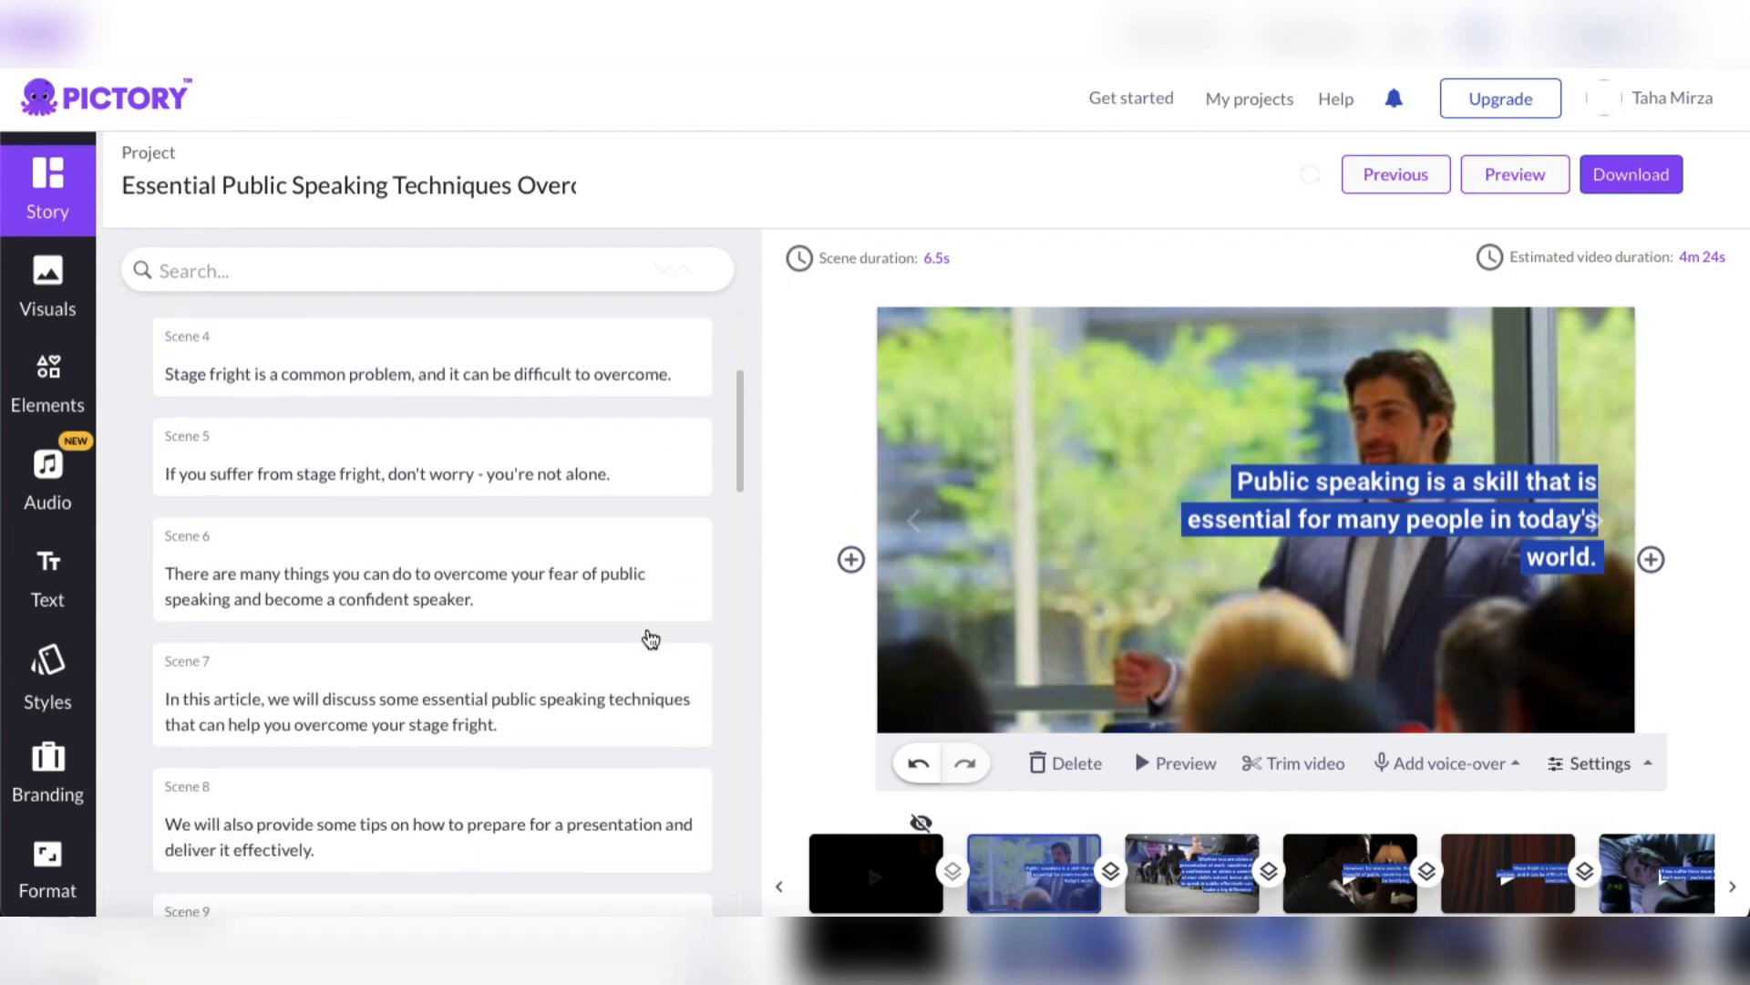
scroll(649, 637, "down", 15)
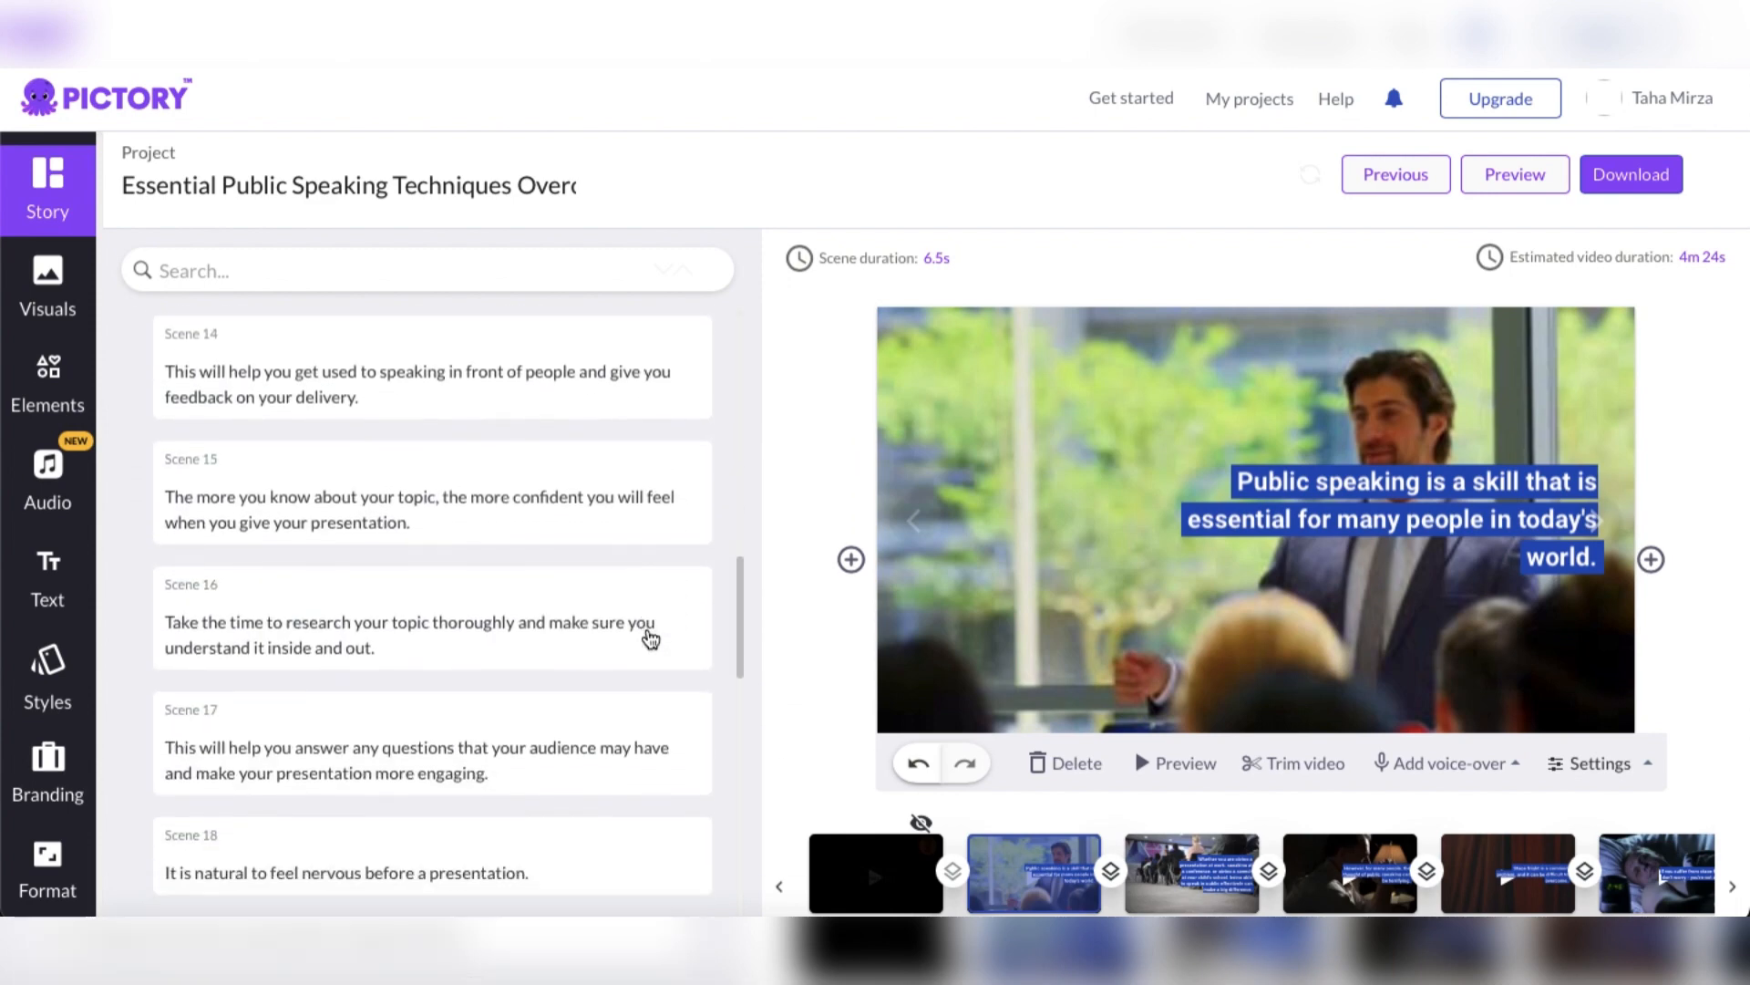
scroll(649, 637, "down", 20)
scroll(649, 637, "up", 20)
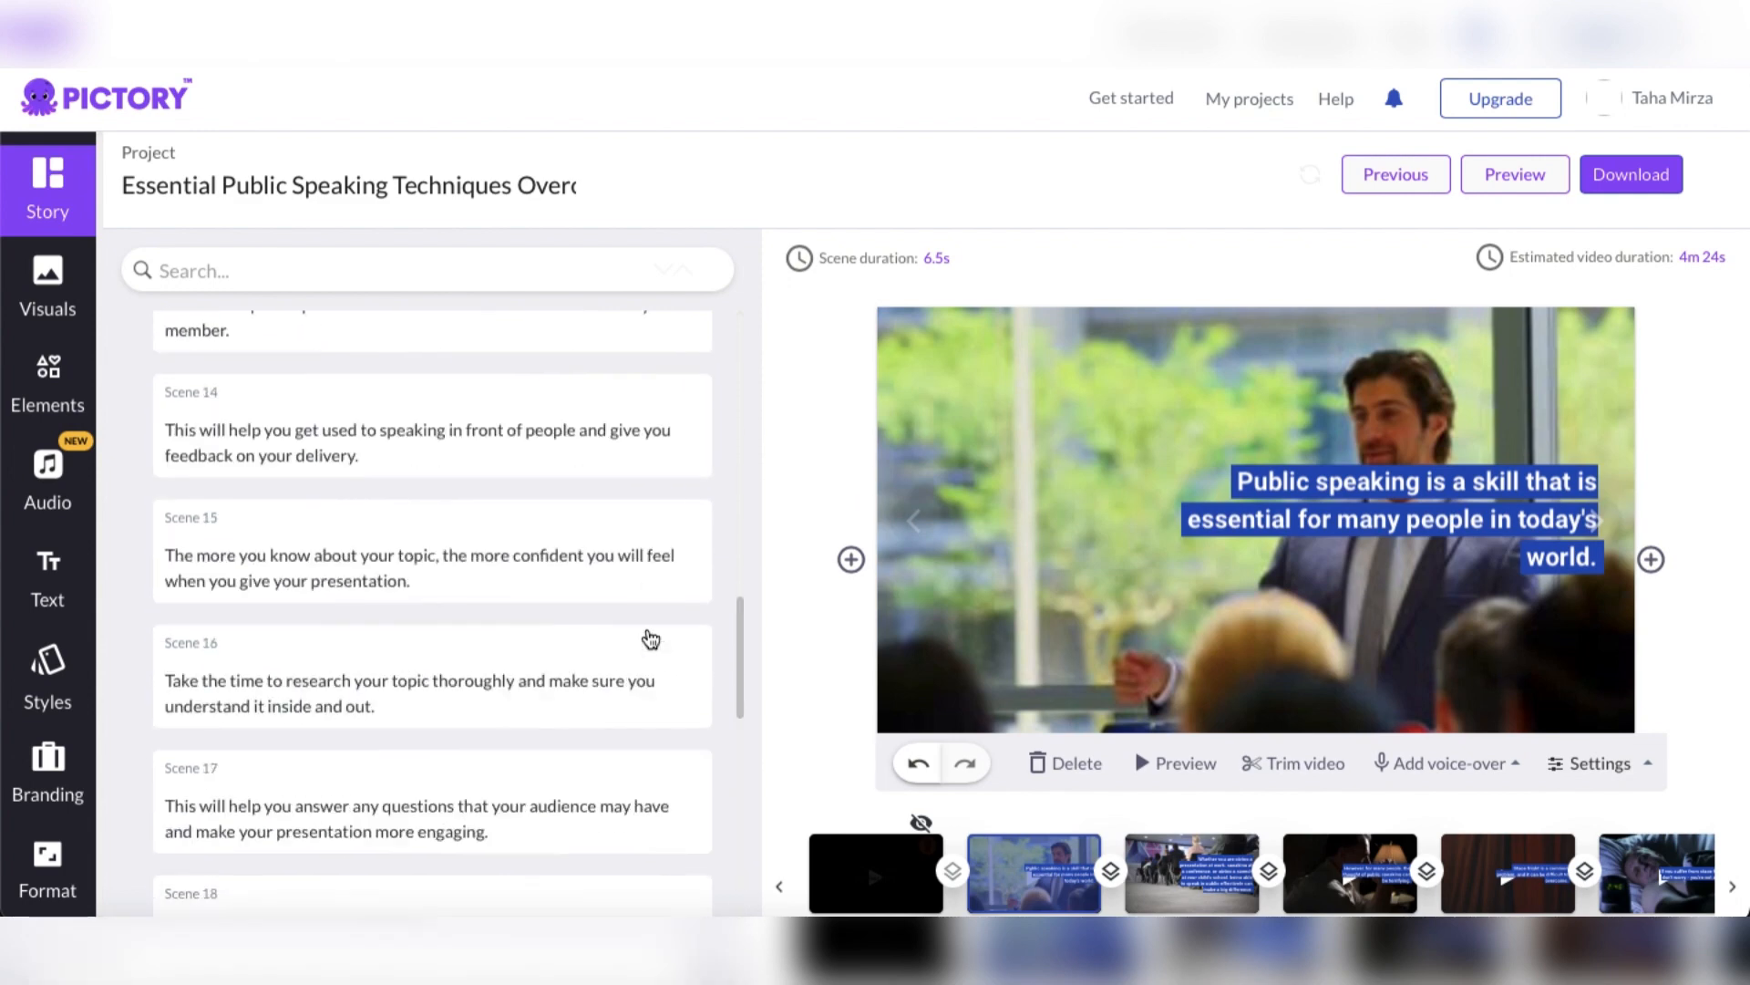
scroll(650, 637, "up", 15)
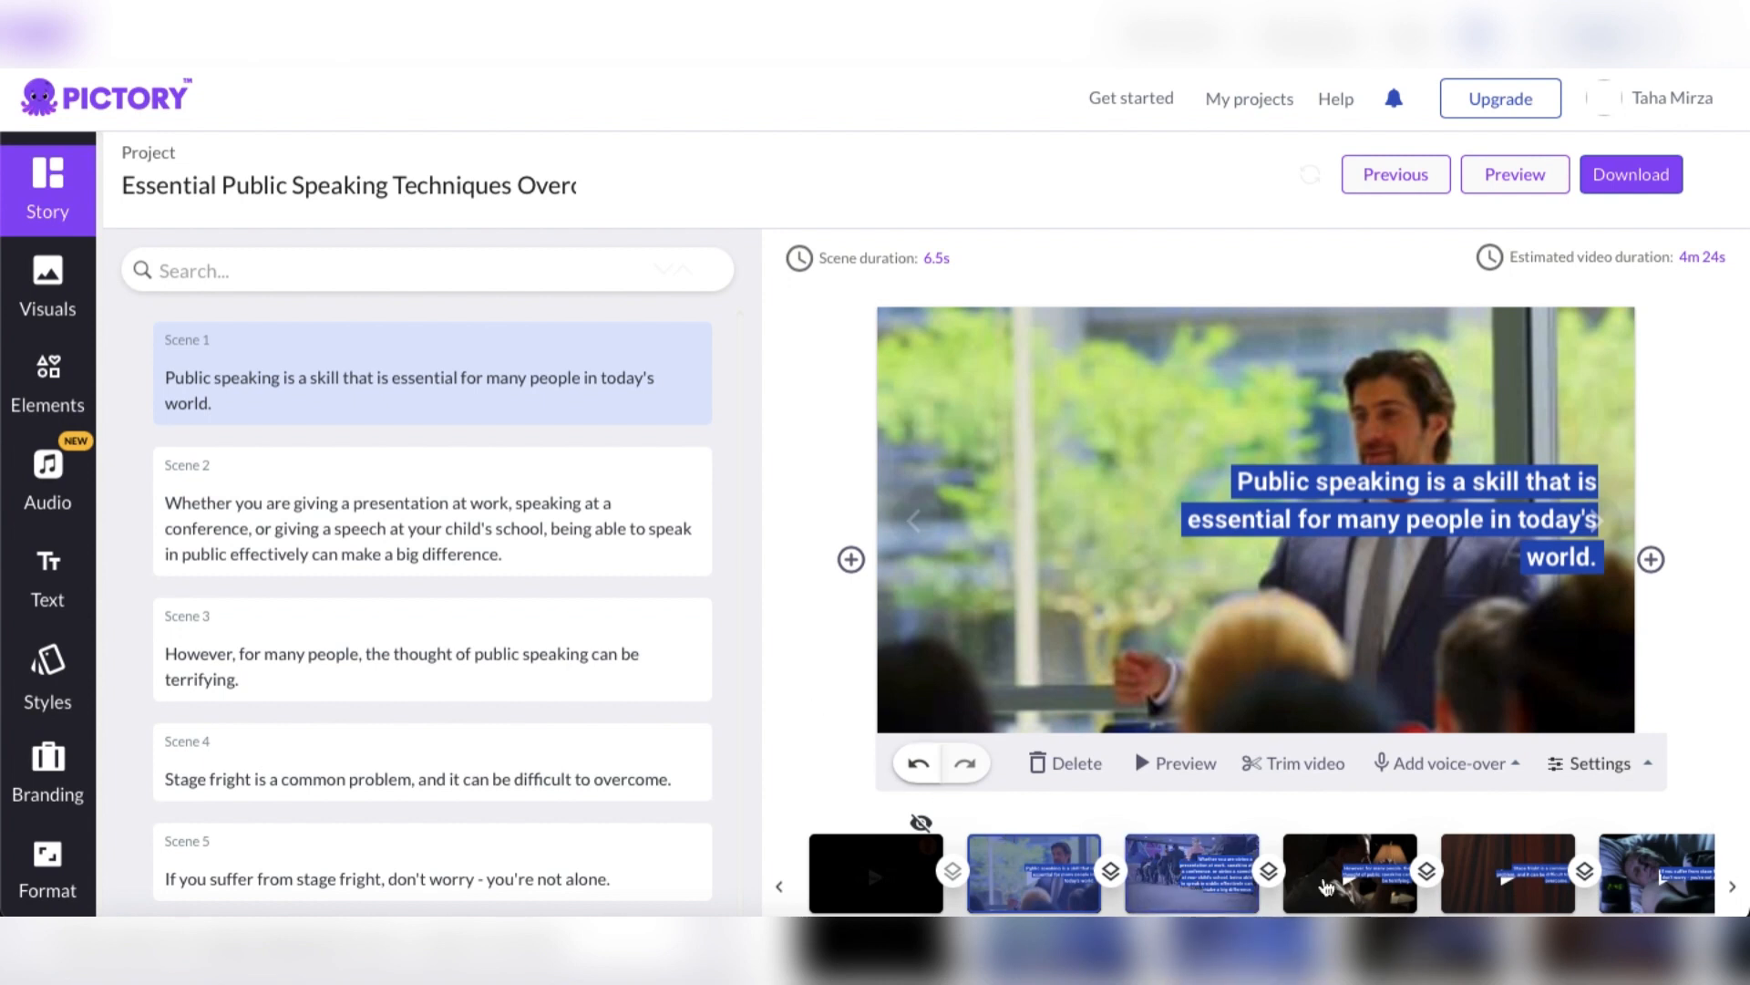
scroll(1463, 906, "right", 1)
scroll(1462, 906, "right", 5)
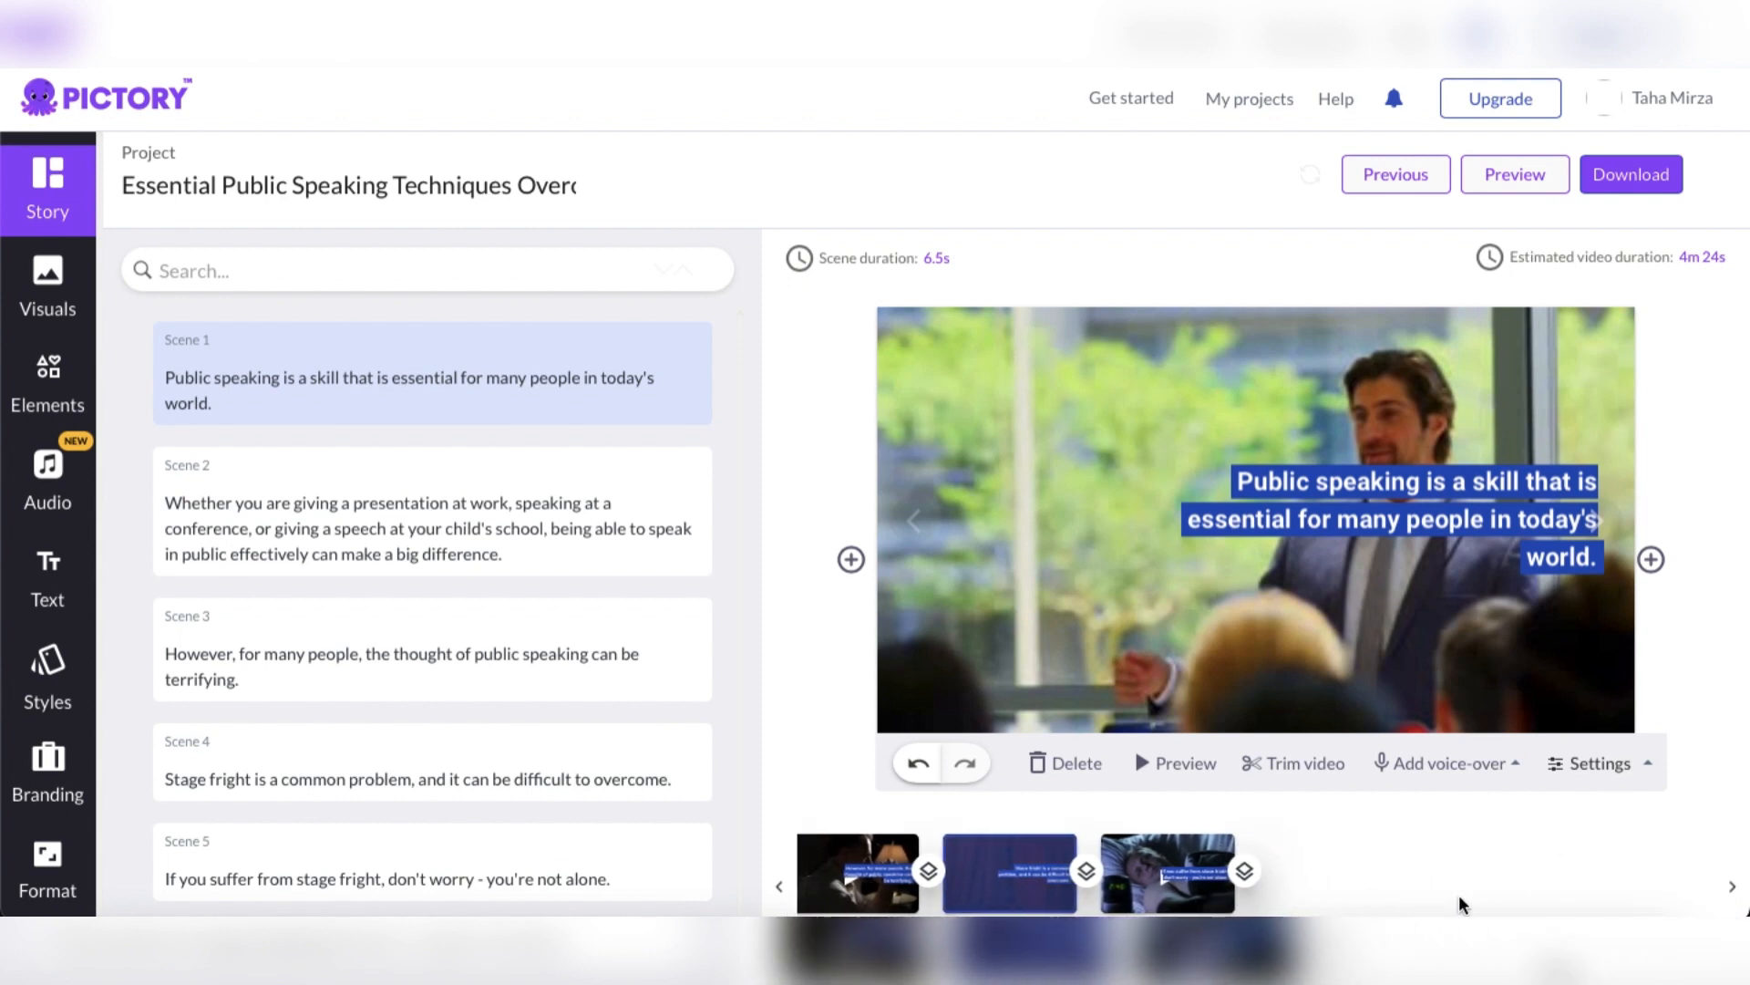
scroll(1462, 903, "left", 6)
scroll(1459, 895, "right", 1)
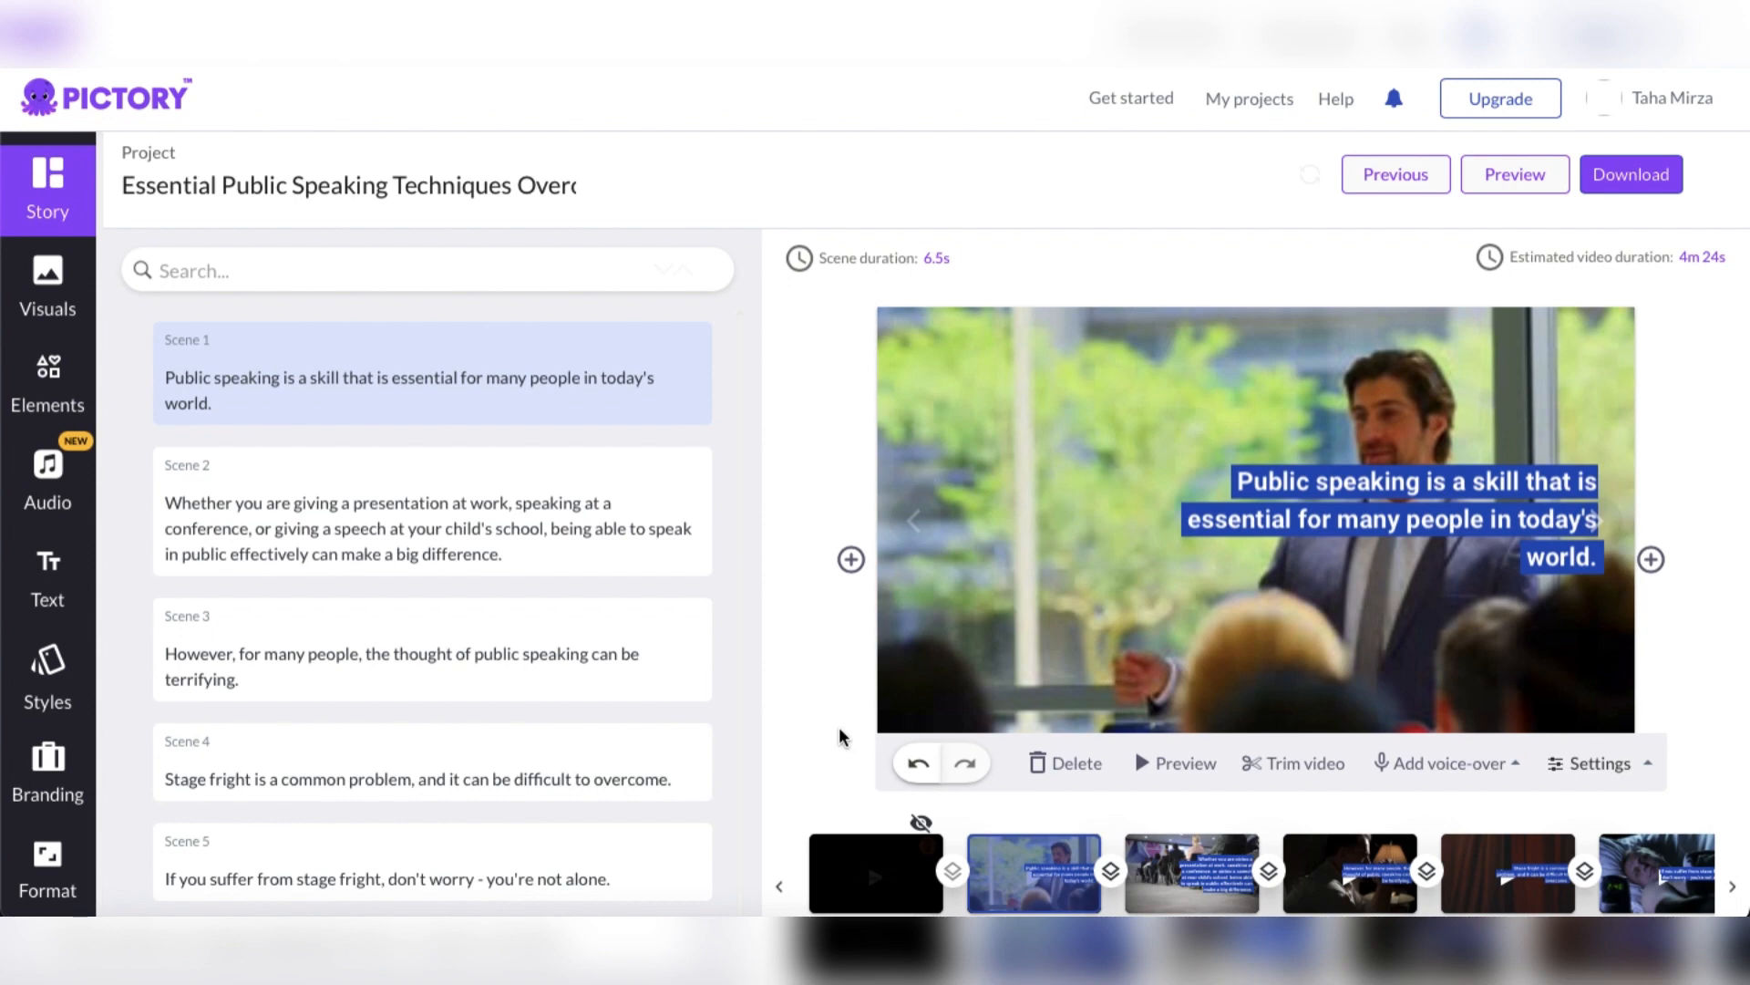
scroll(489, 715, "down", 9)
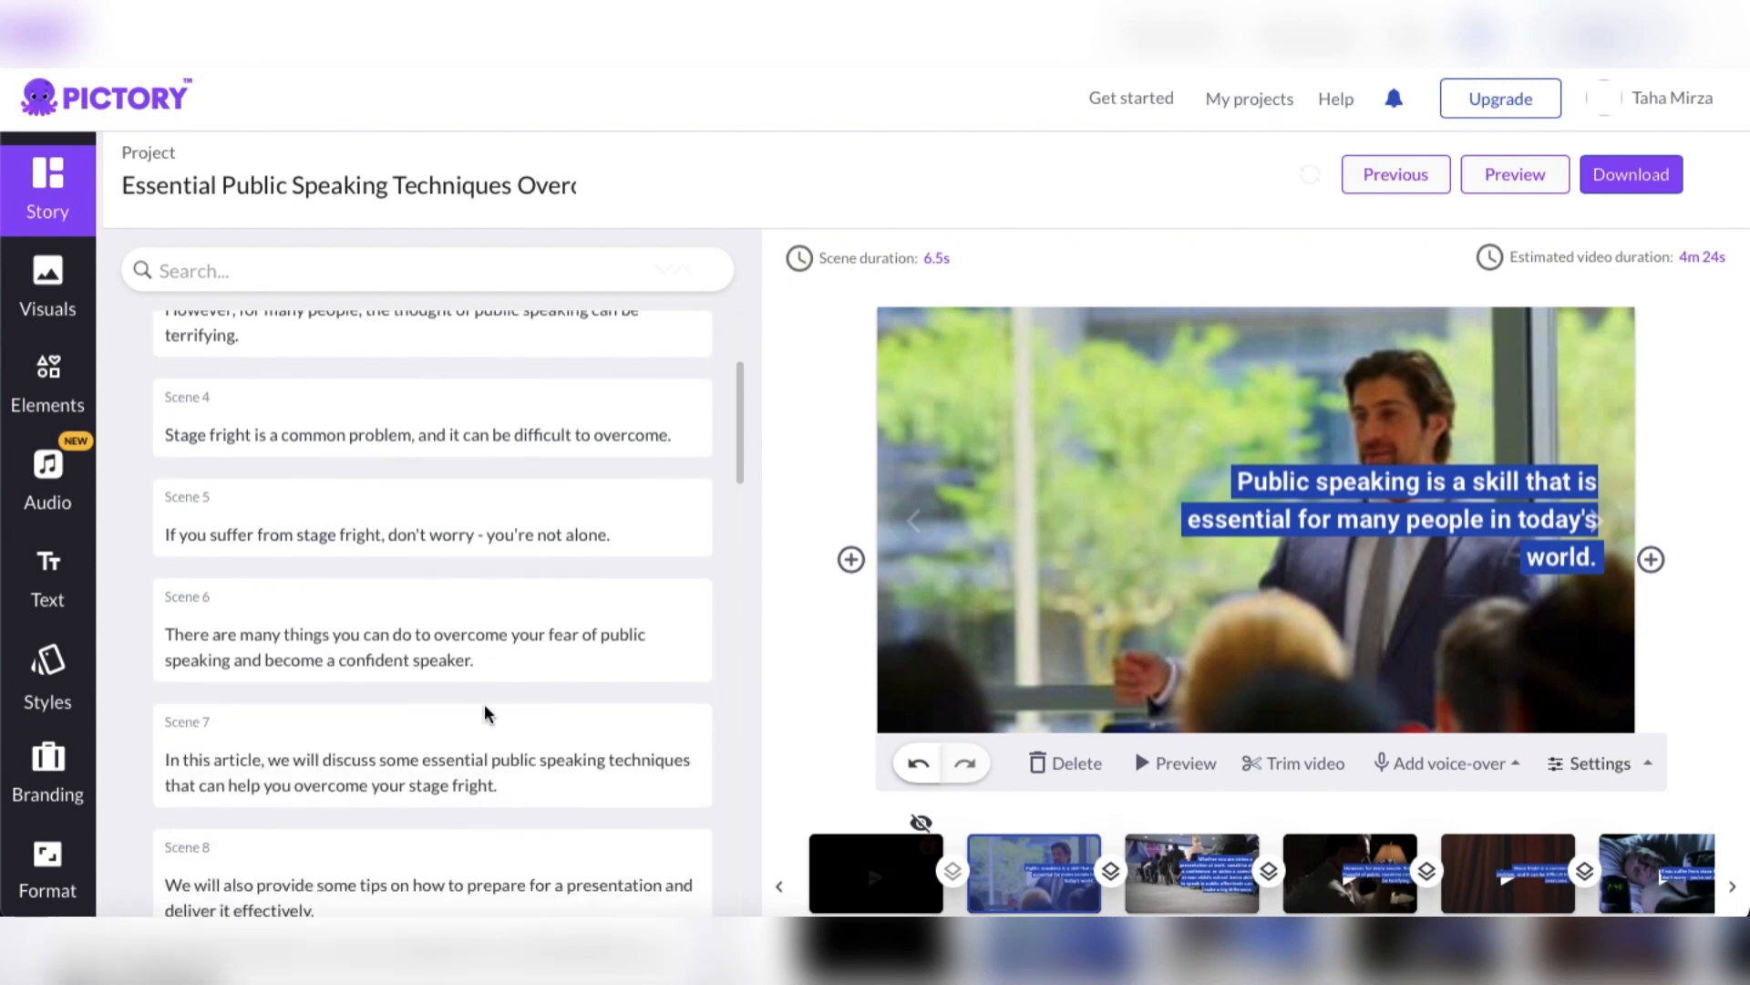
scroll(488, 714, "down", 20)
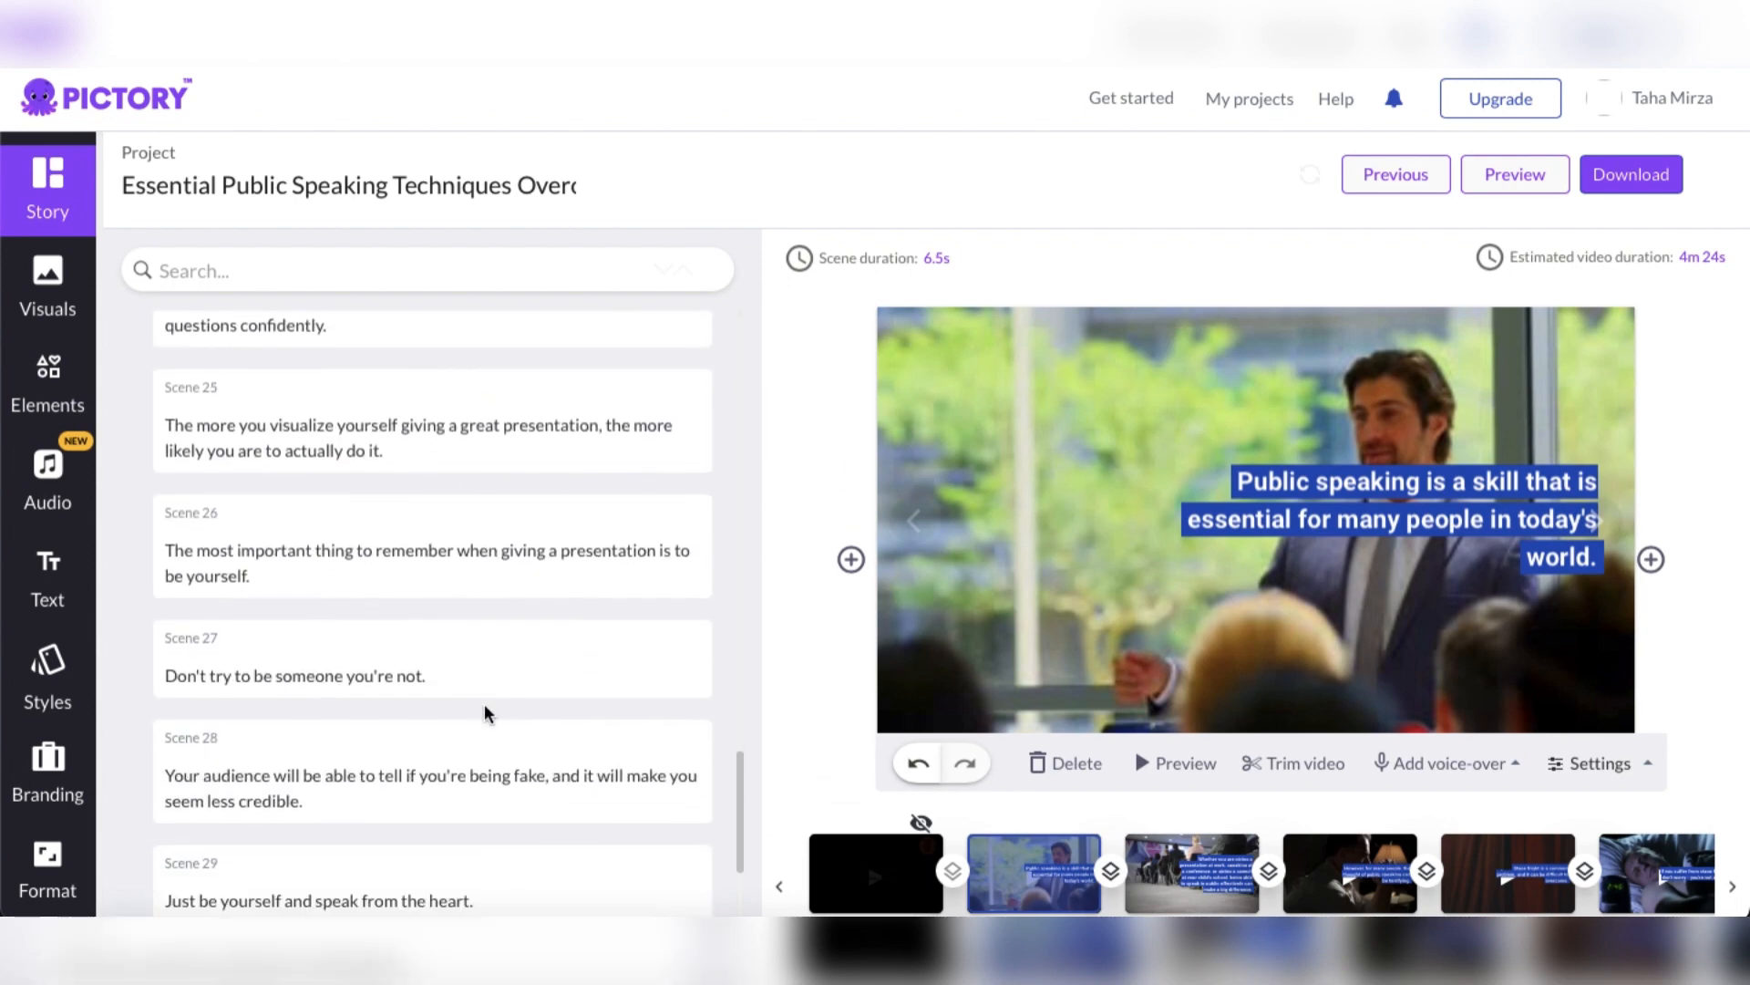
scroll(489, 715, "down", 1)
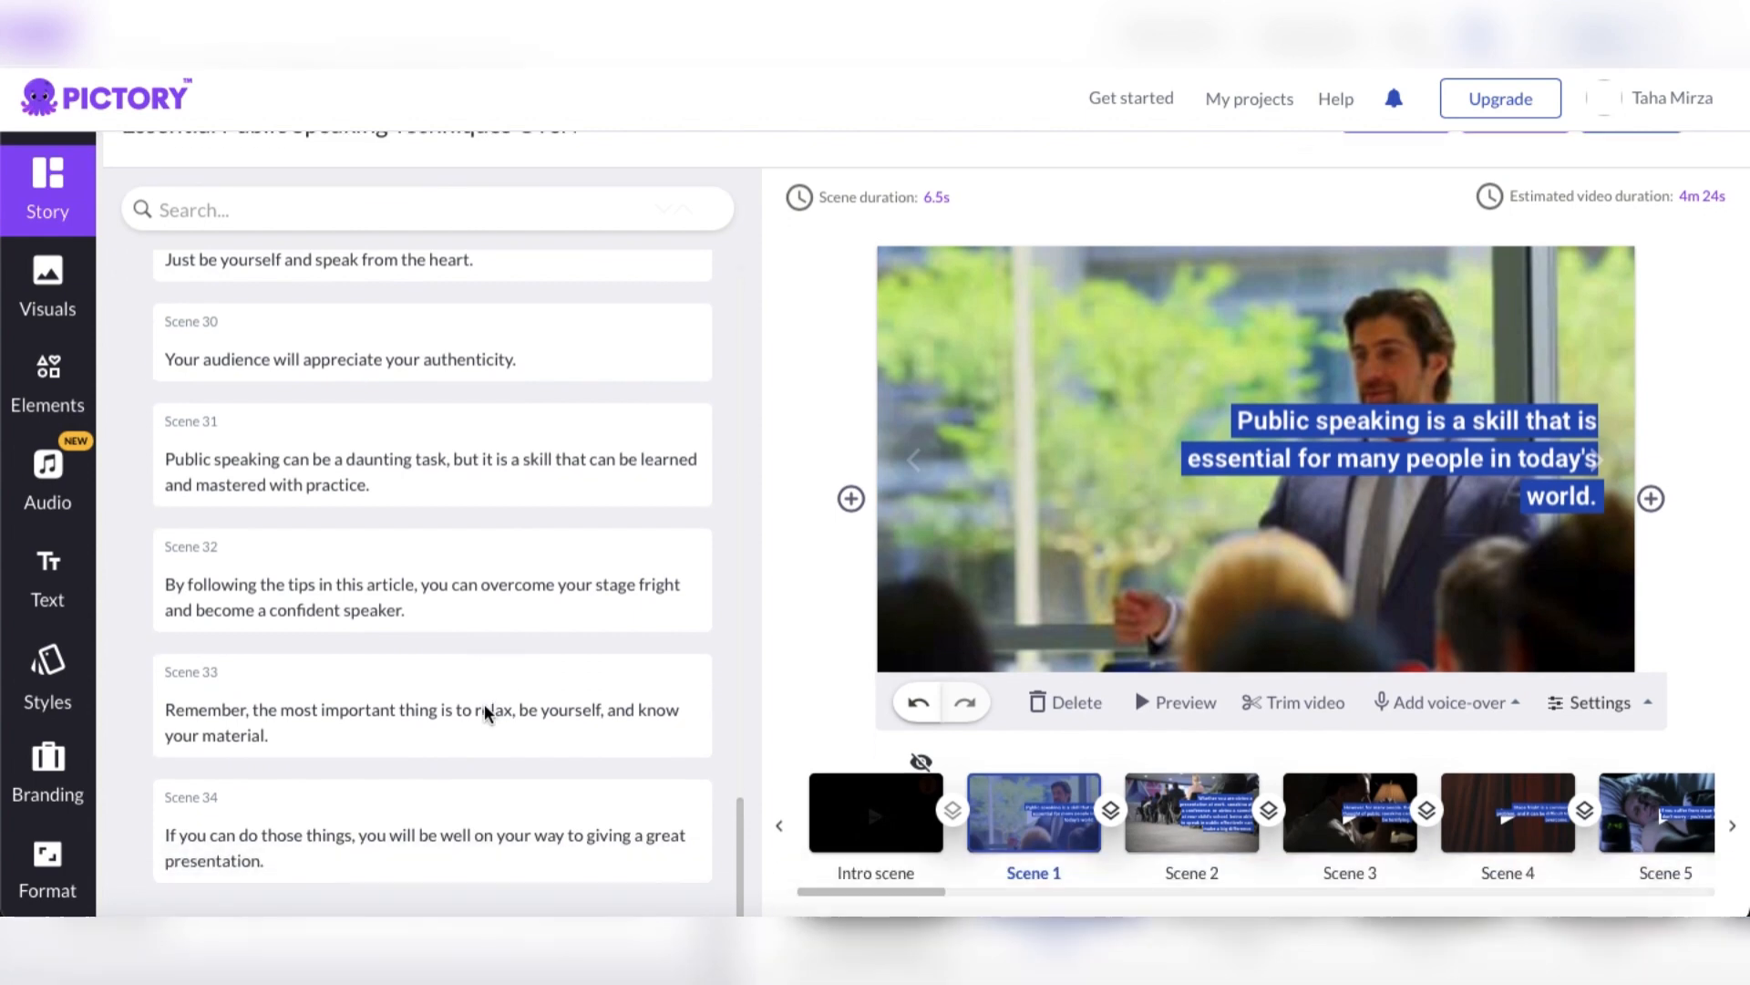
Set the font size of the Scene 1 caption text to 36
scroll(489, 715, "up", 20)
scroll(489, 715, "up", 8)
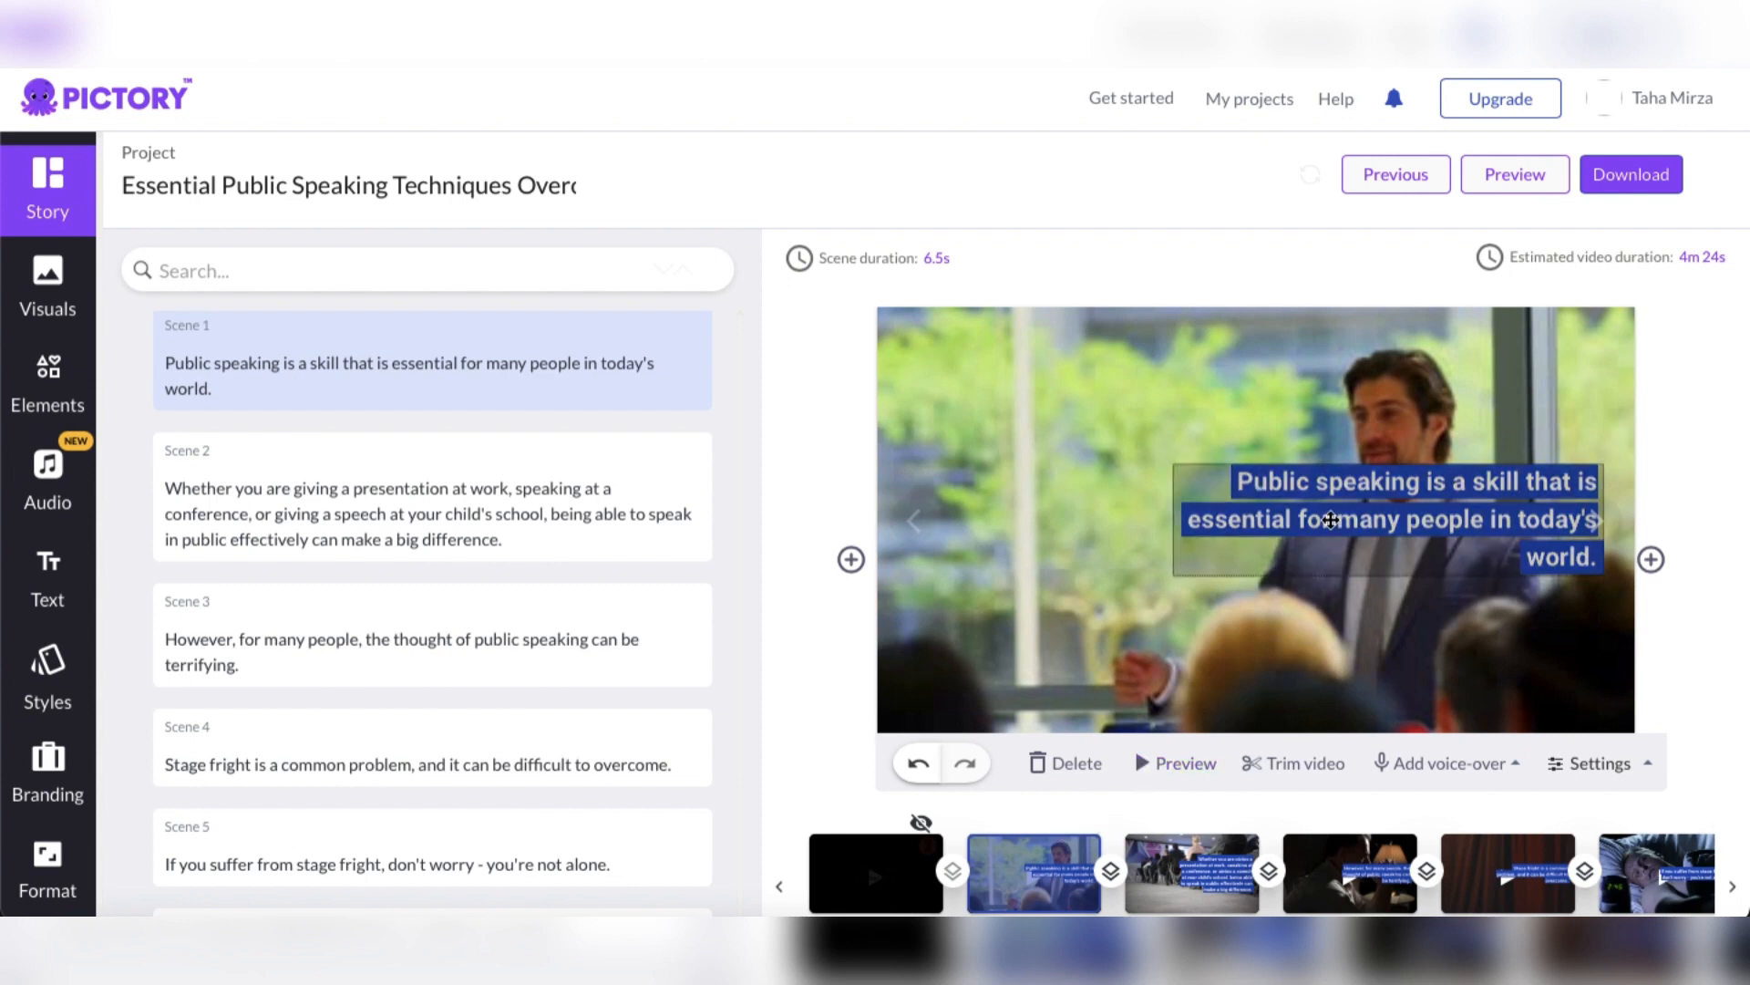
left_click(1331, 520)
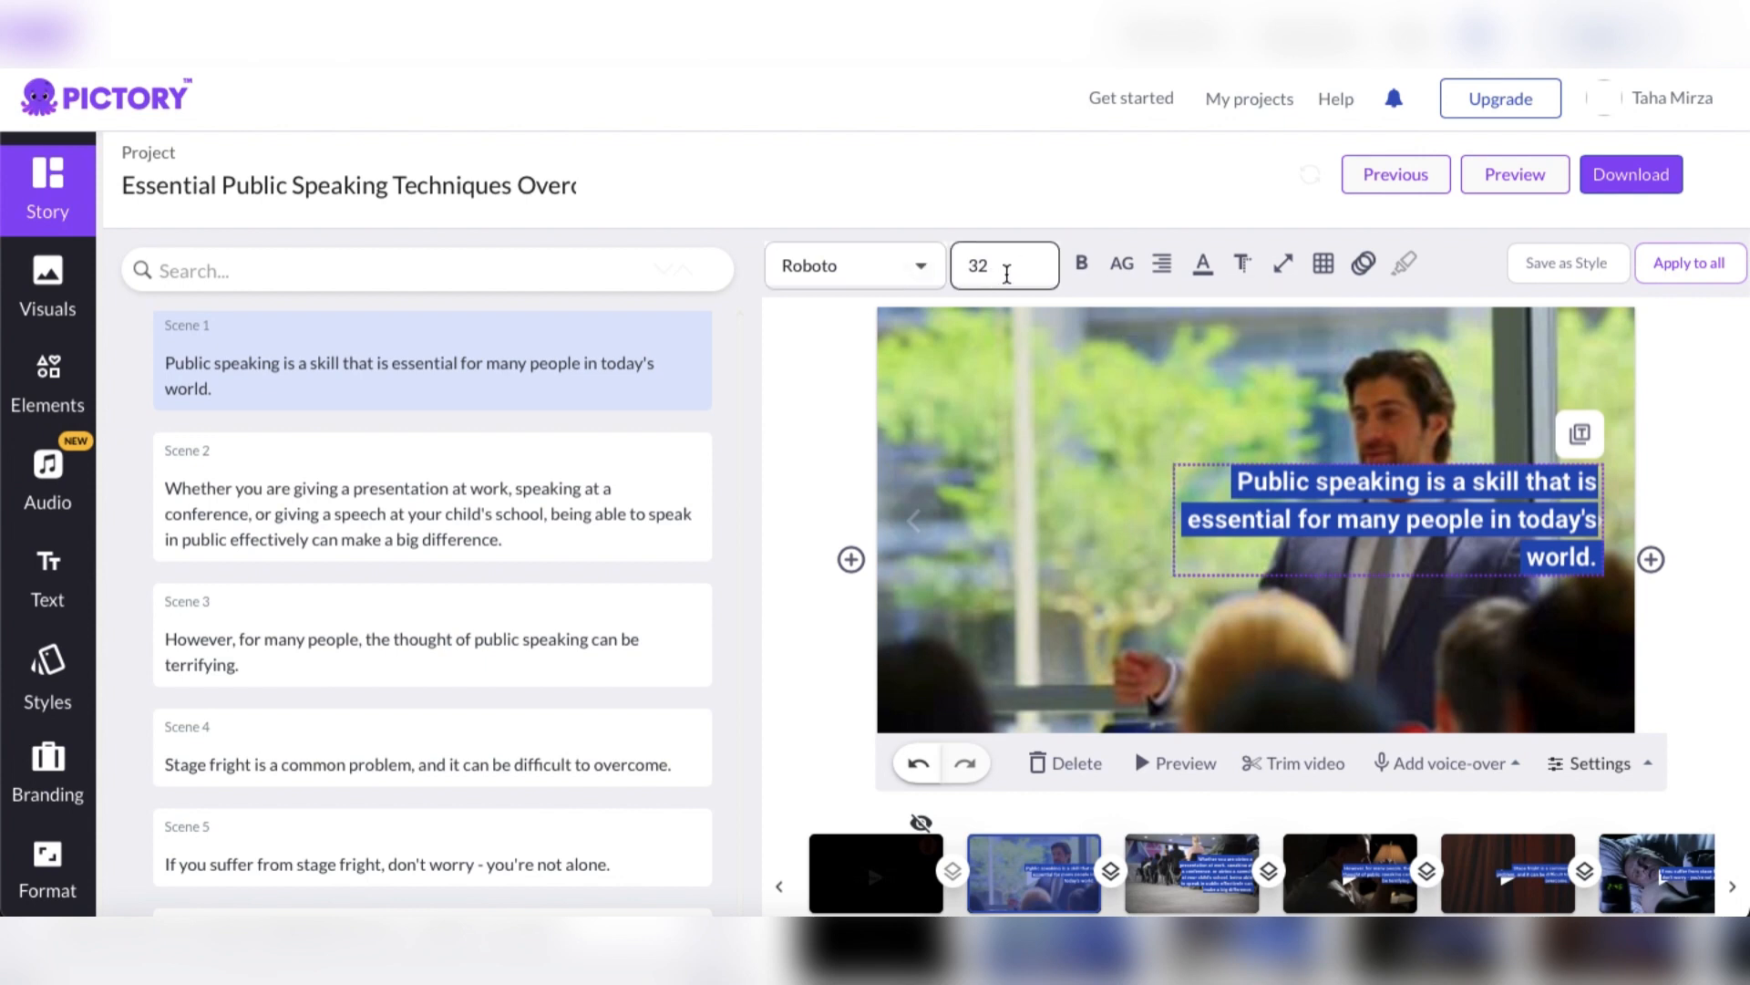
left_click(1006, 274)
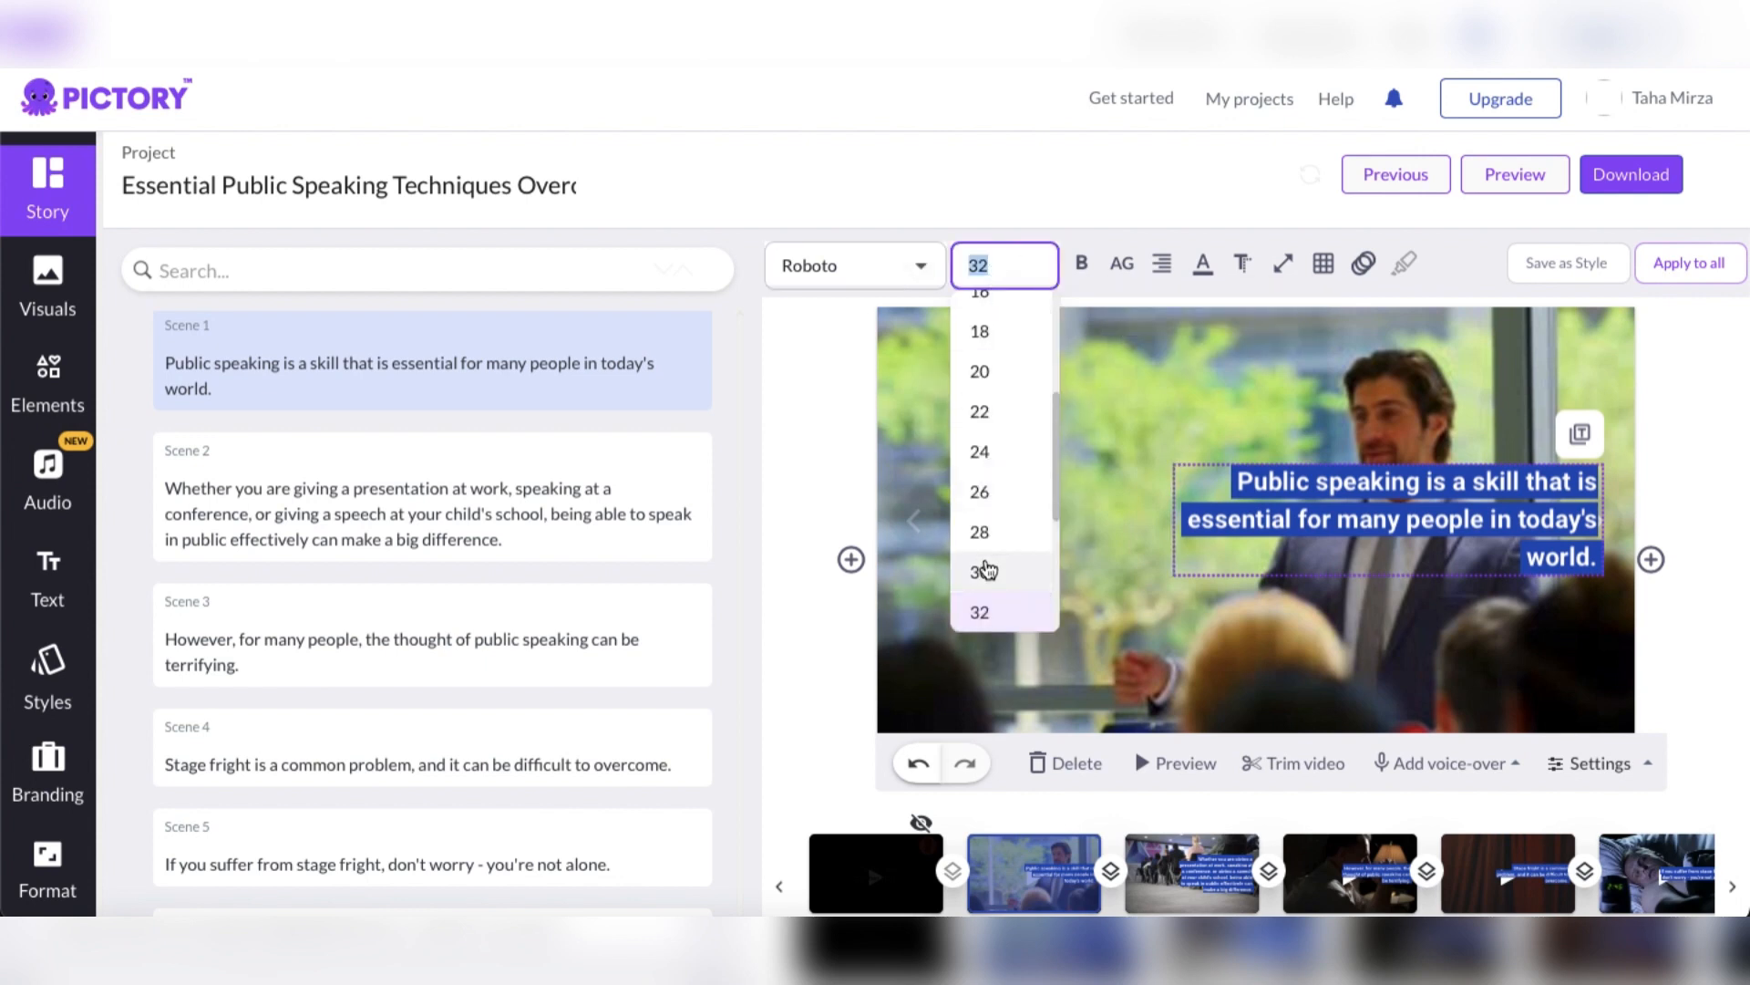
scroll(985, 570, "down", 1)
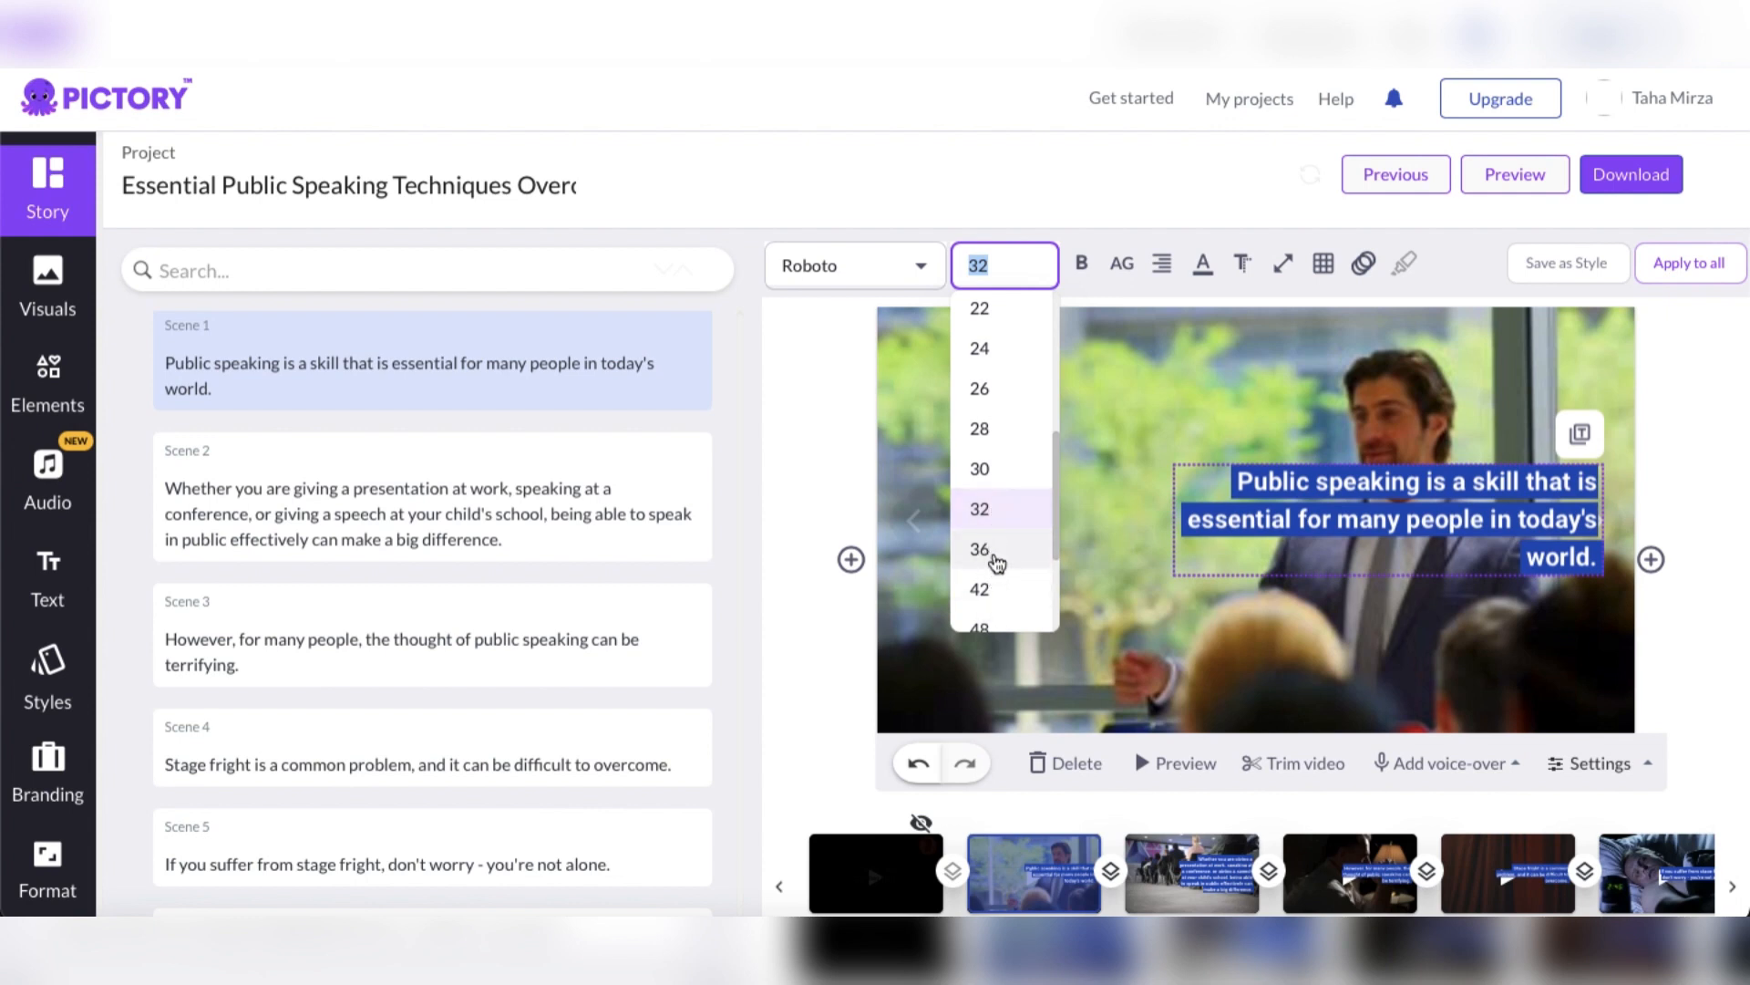
left_click(994, 591)
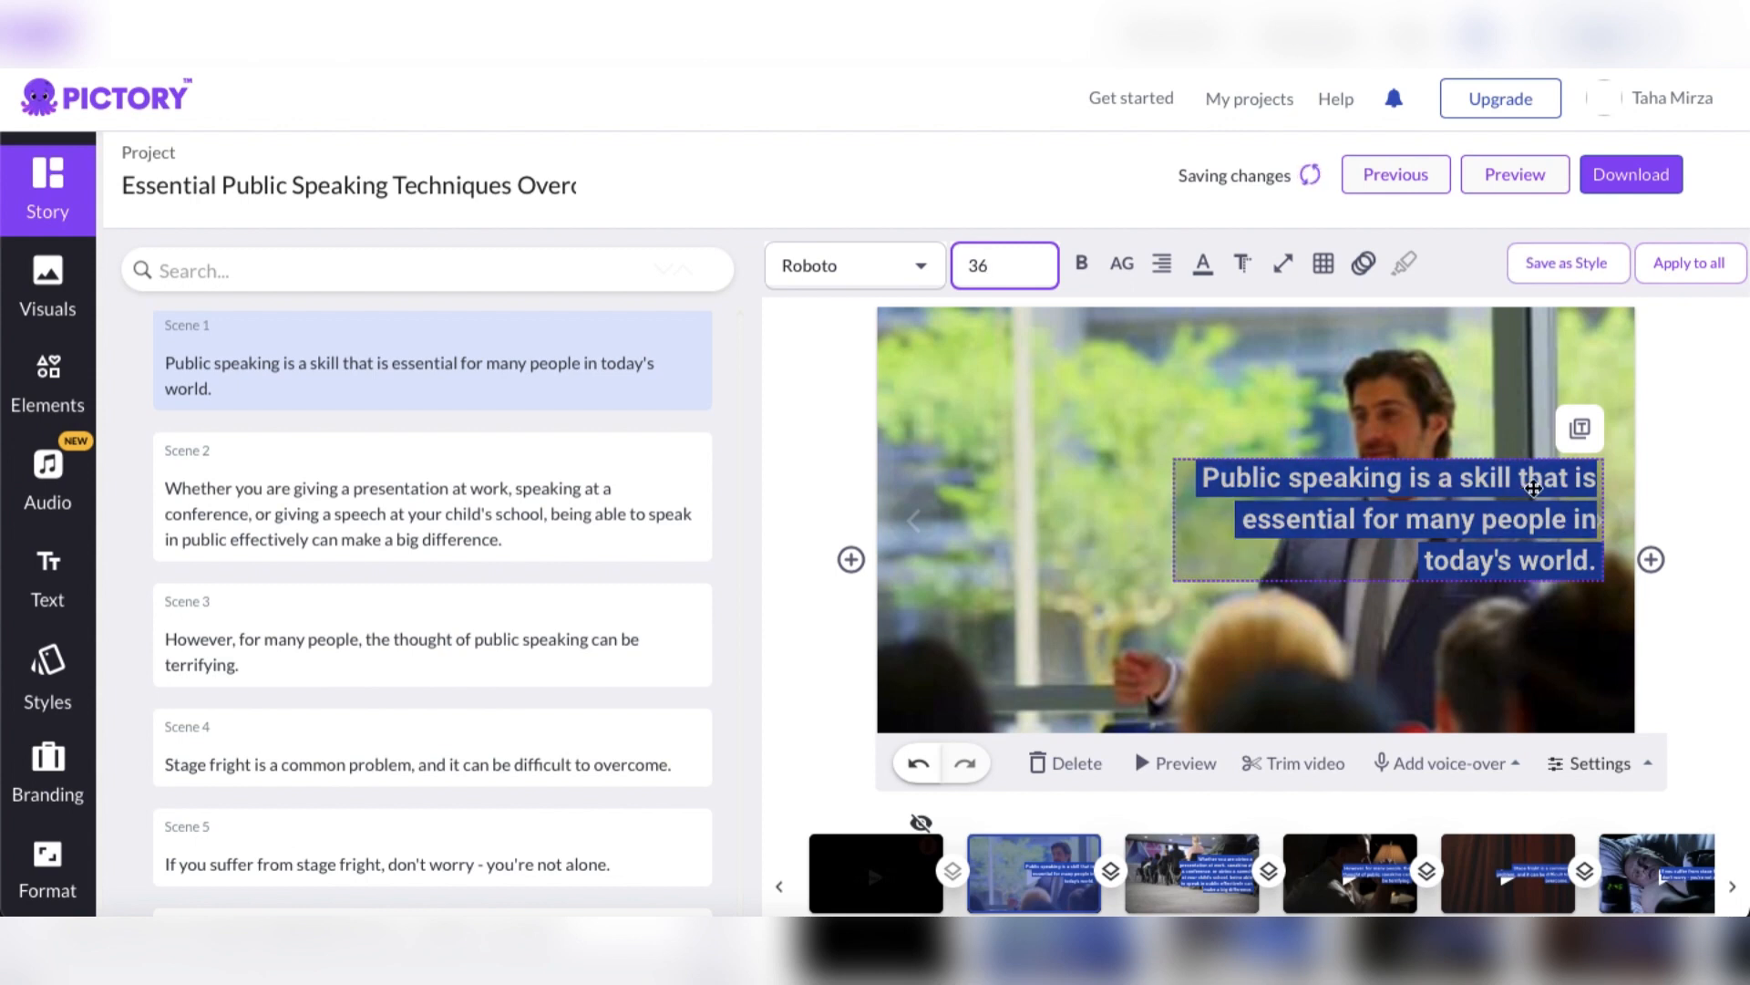
left_click(1678, 465)
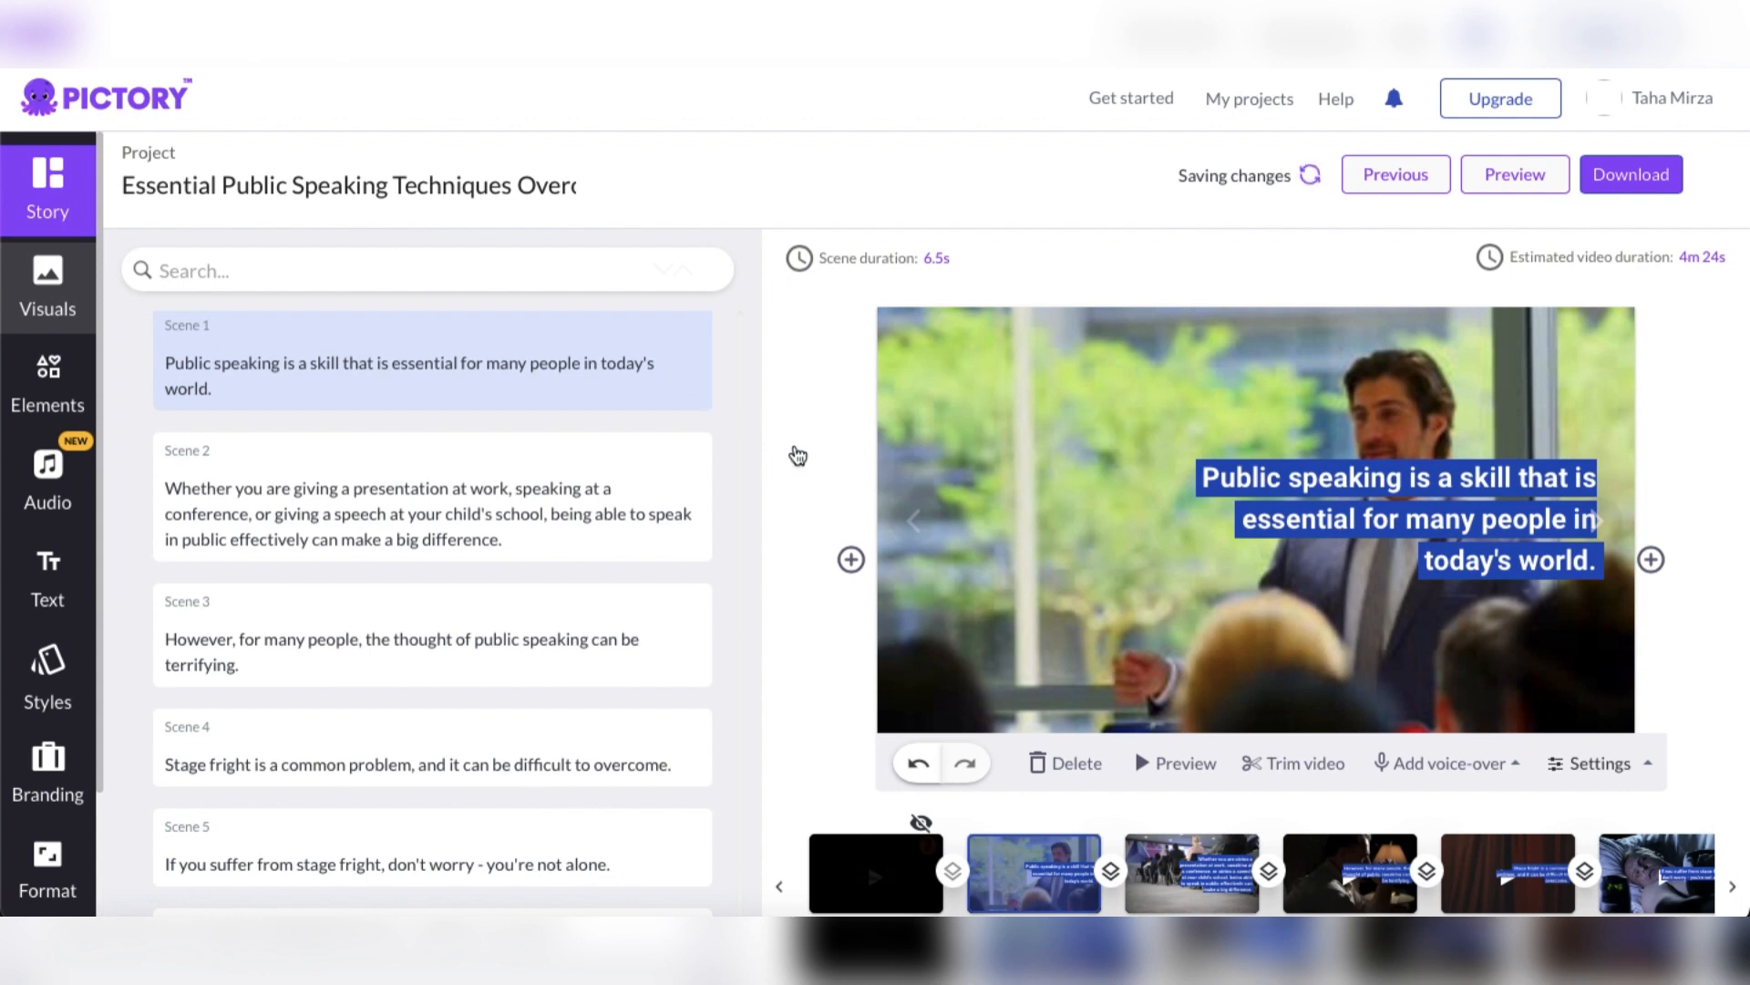
Look through the stock images and videos suggested for Scene 1 in the visuals library
scroll(407, 712, "down", 6)
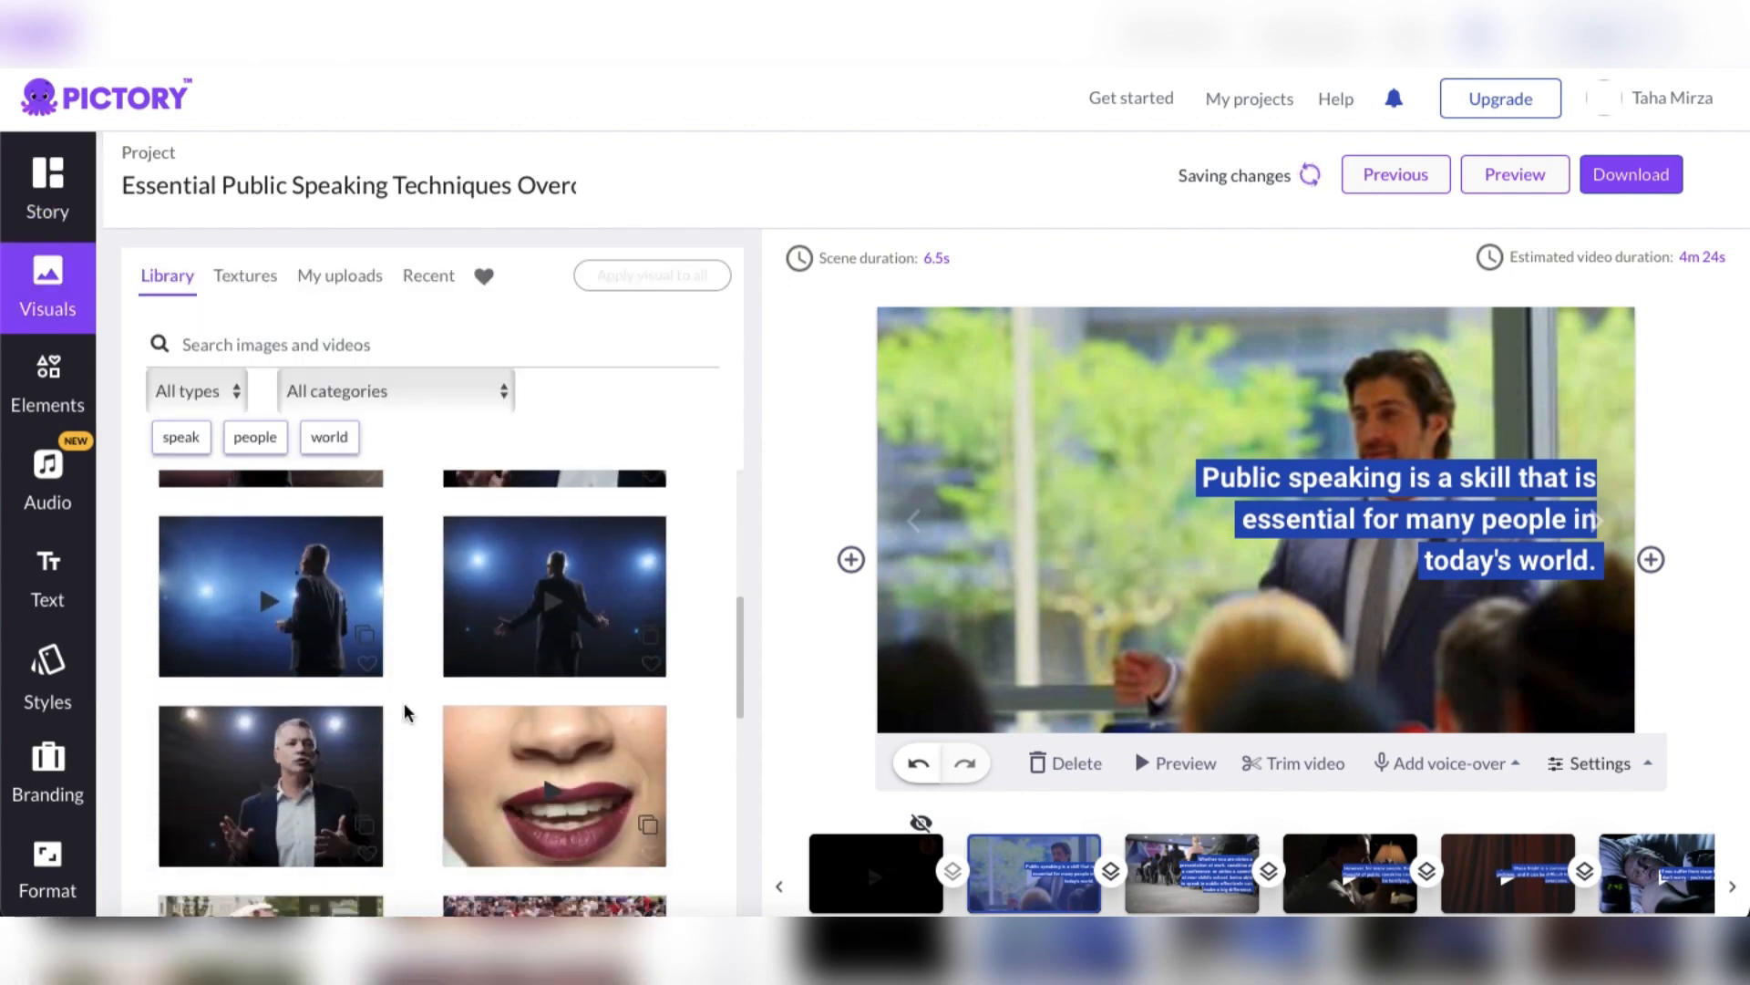
scroll(407, 712, "down", 10)
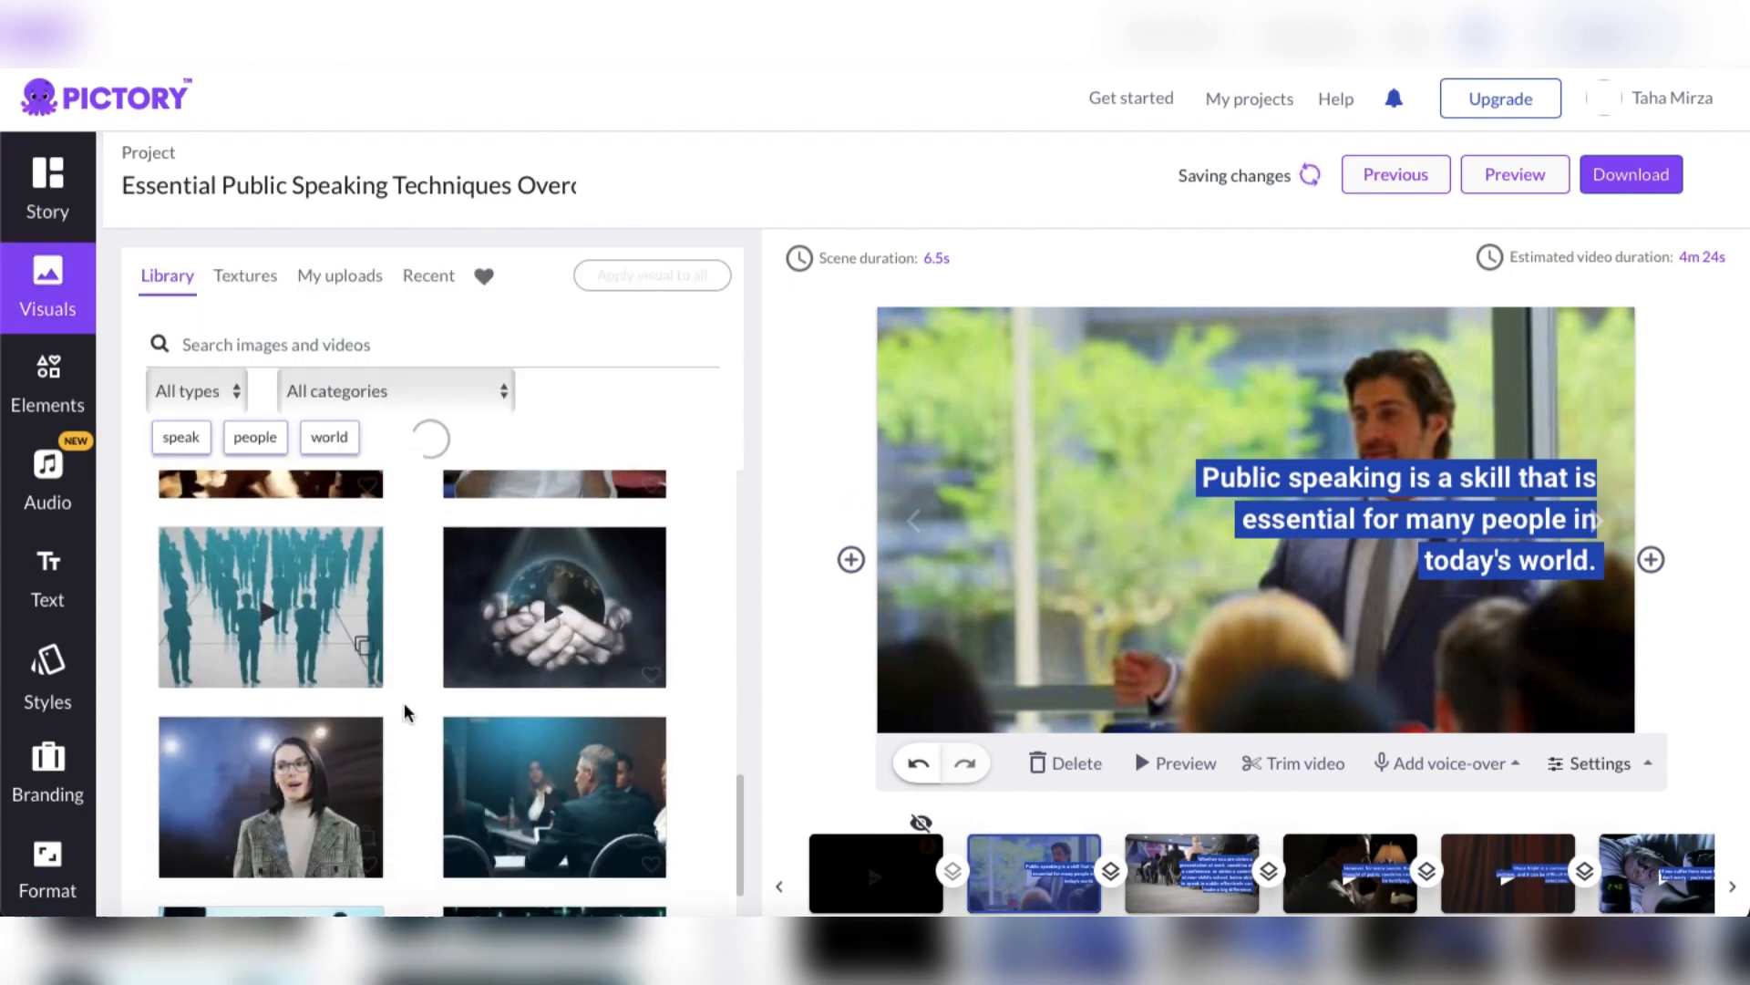
scroll(407, 712, "down", 5)
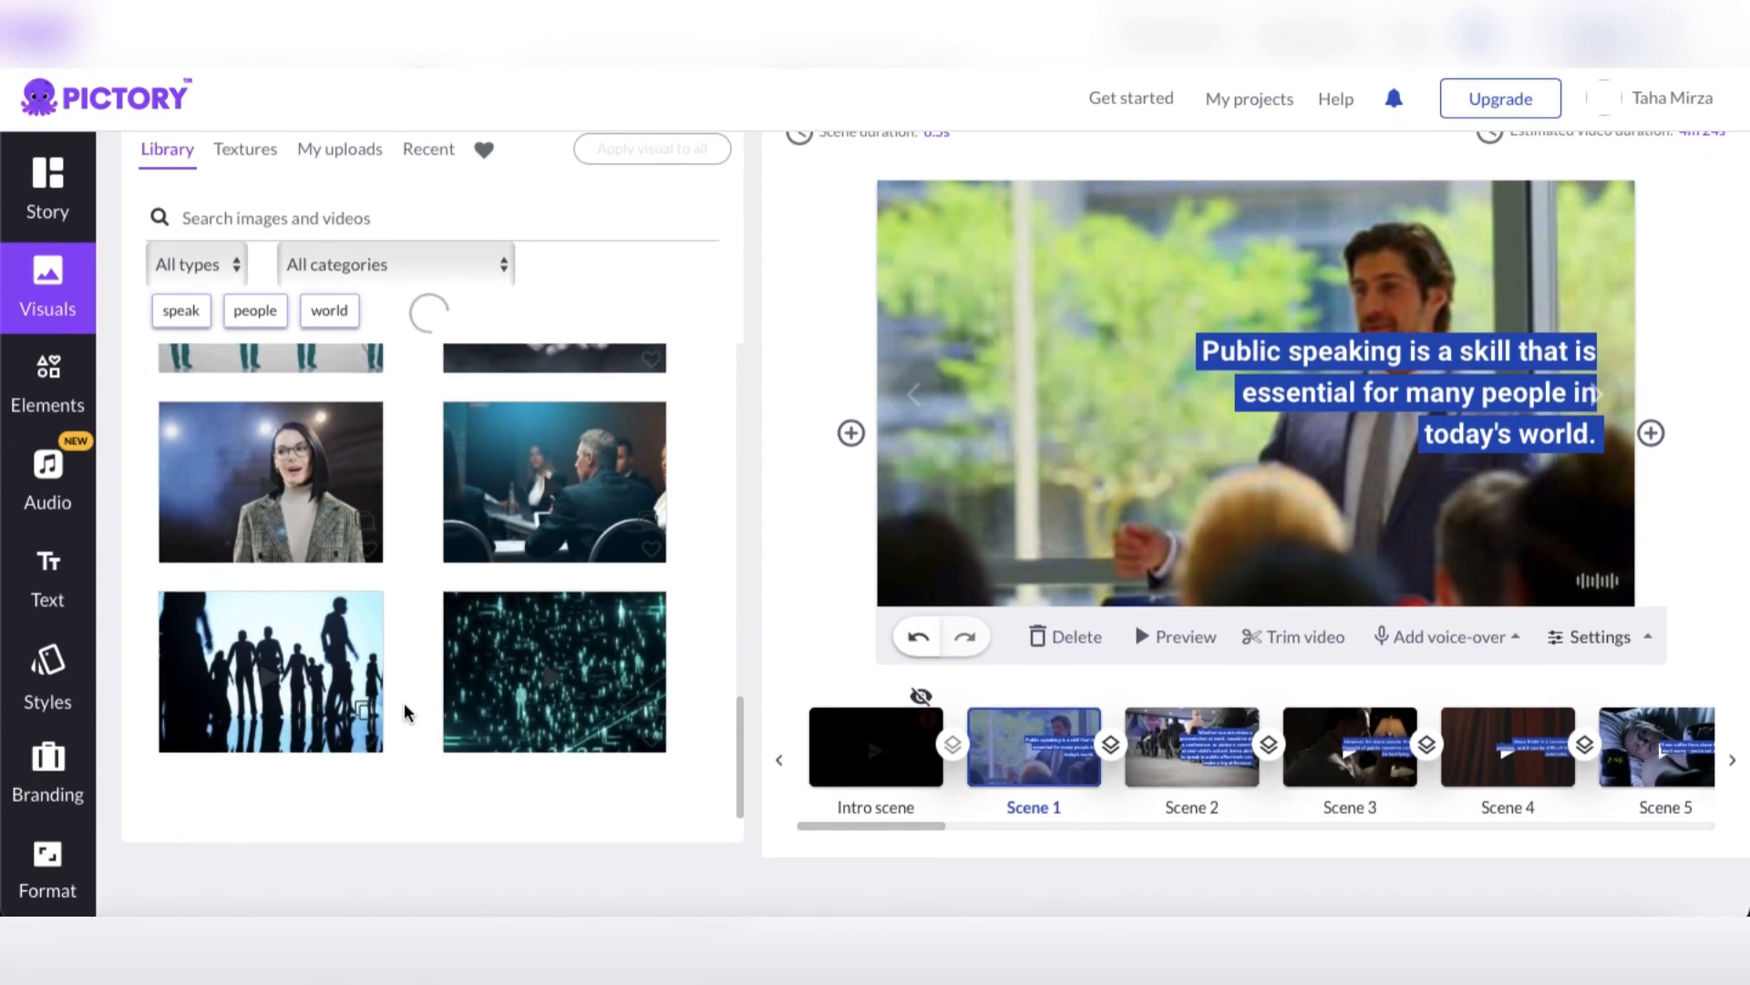
scroll(406, 713, "up", 15)
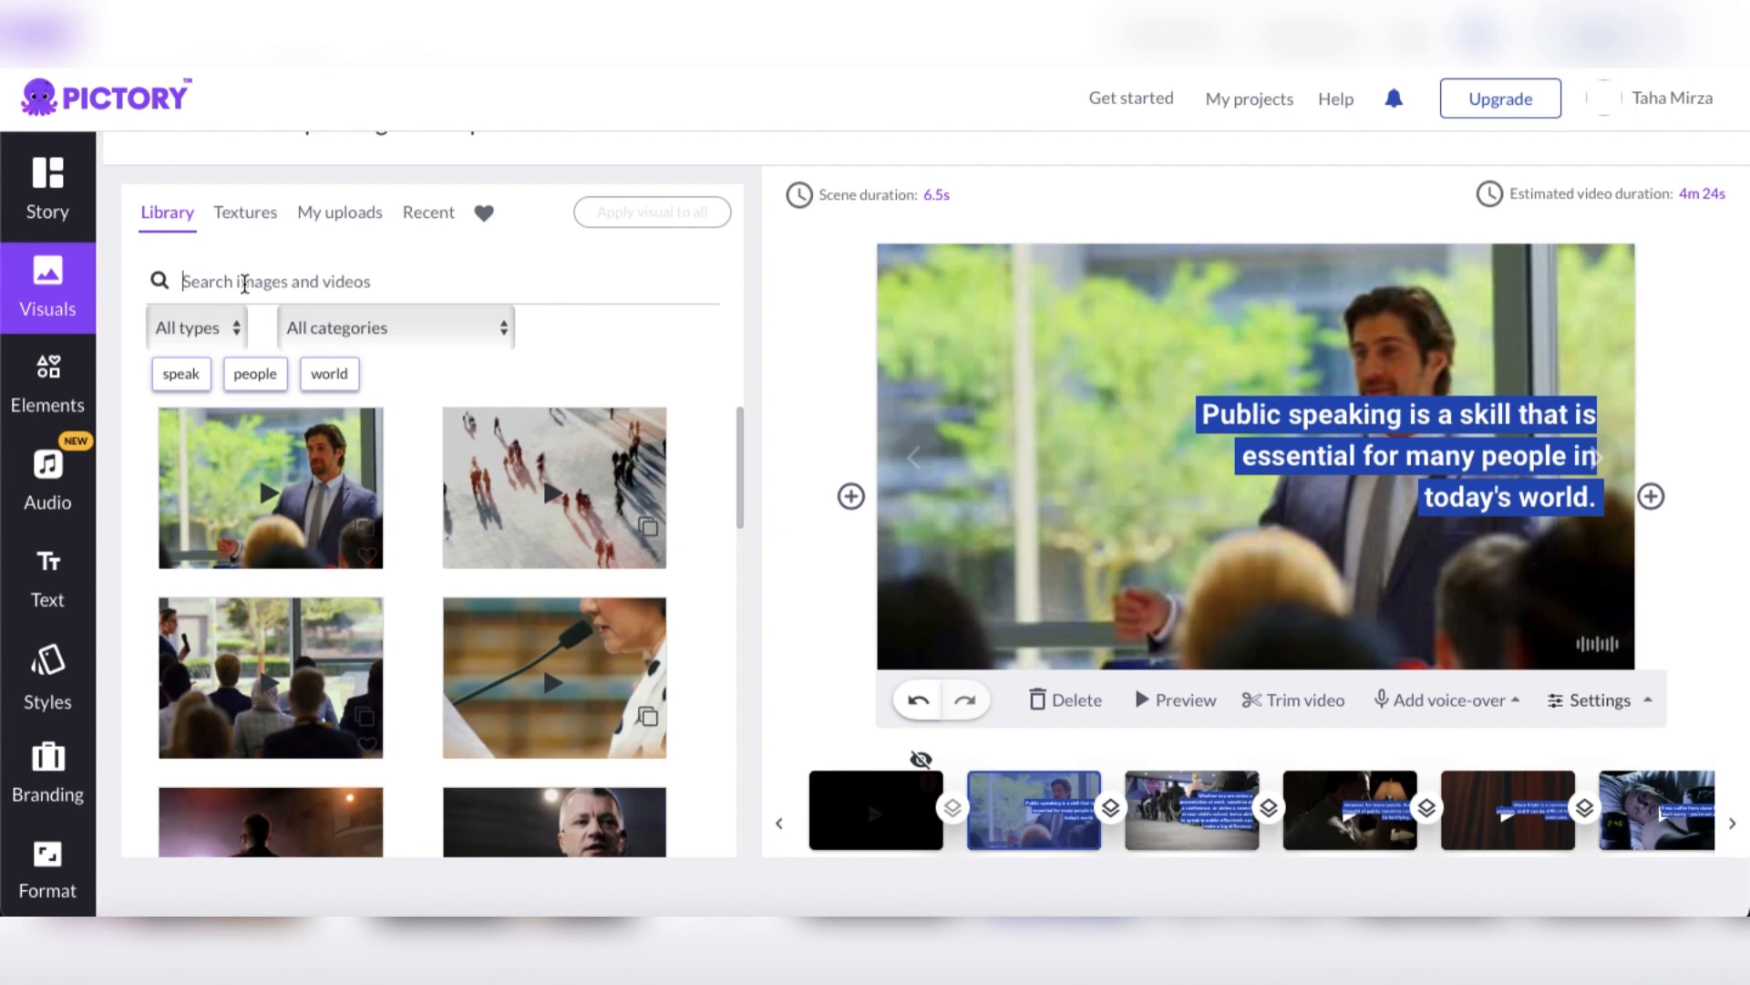
left_click(245, 284)
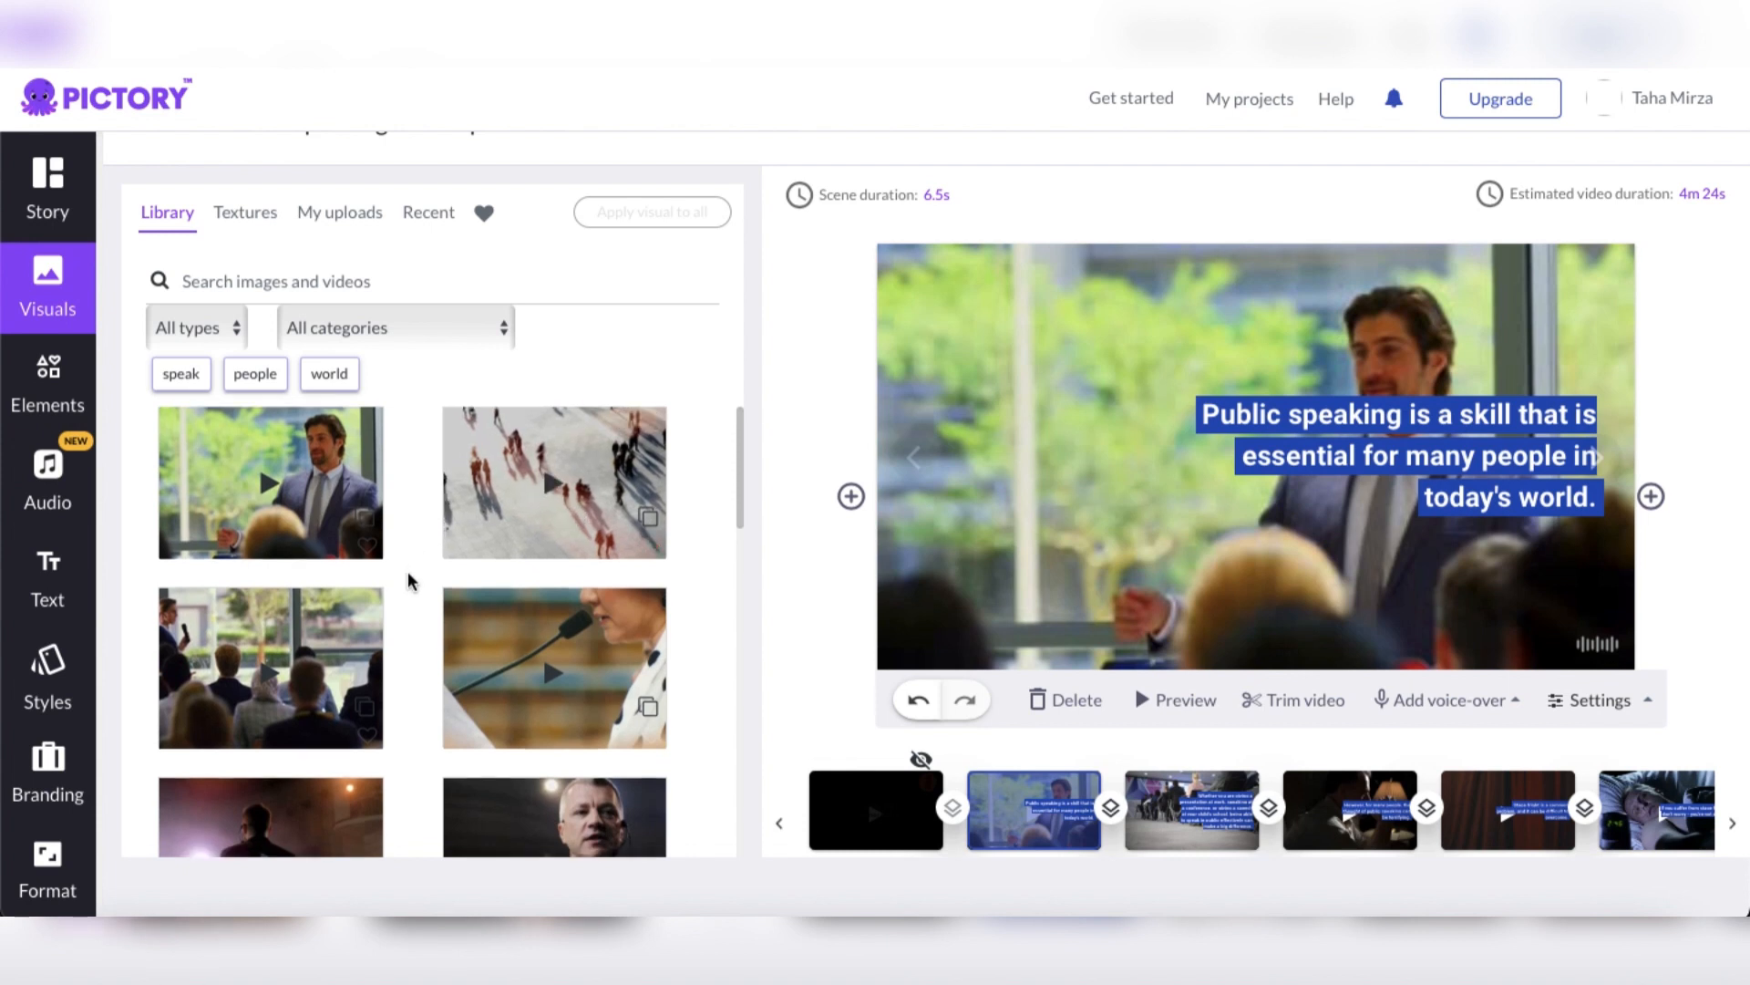
scroll(407, 578, "down", 2)
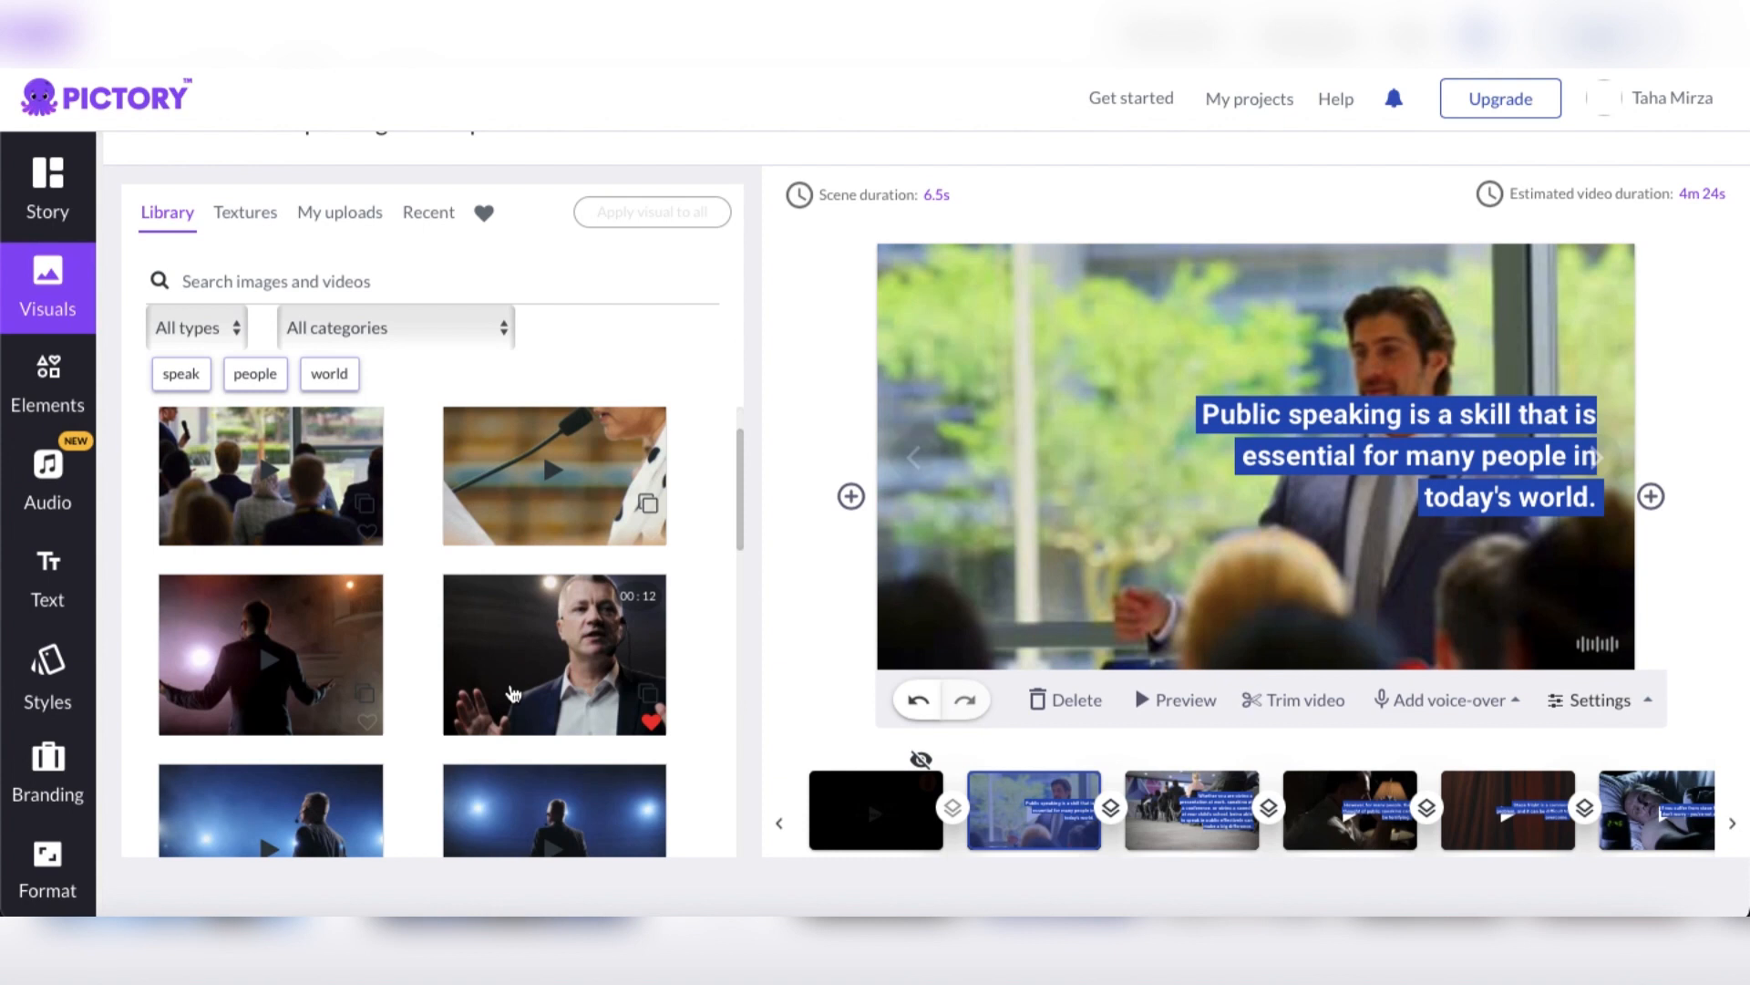
scroll(514, 695, "down", 1)
scroll(513, 695, "down", 1)
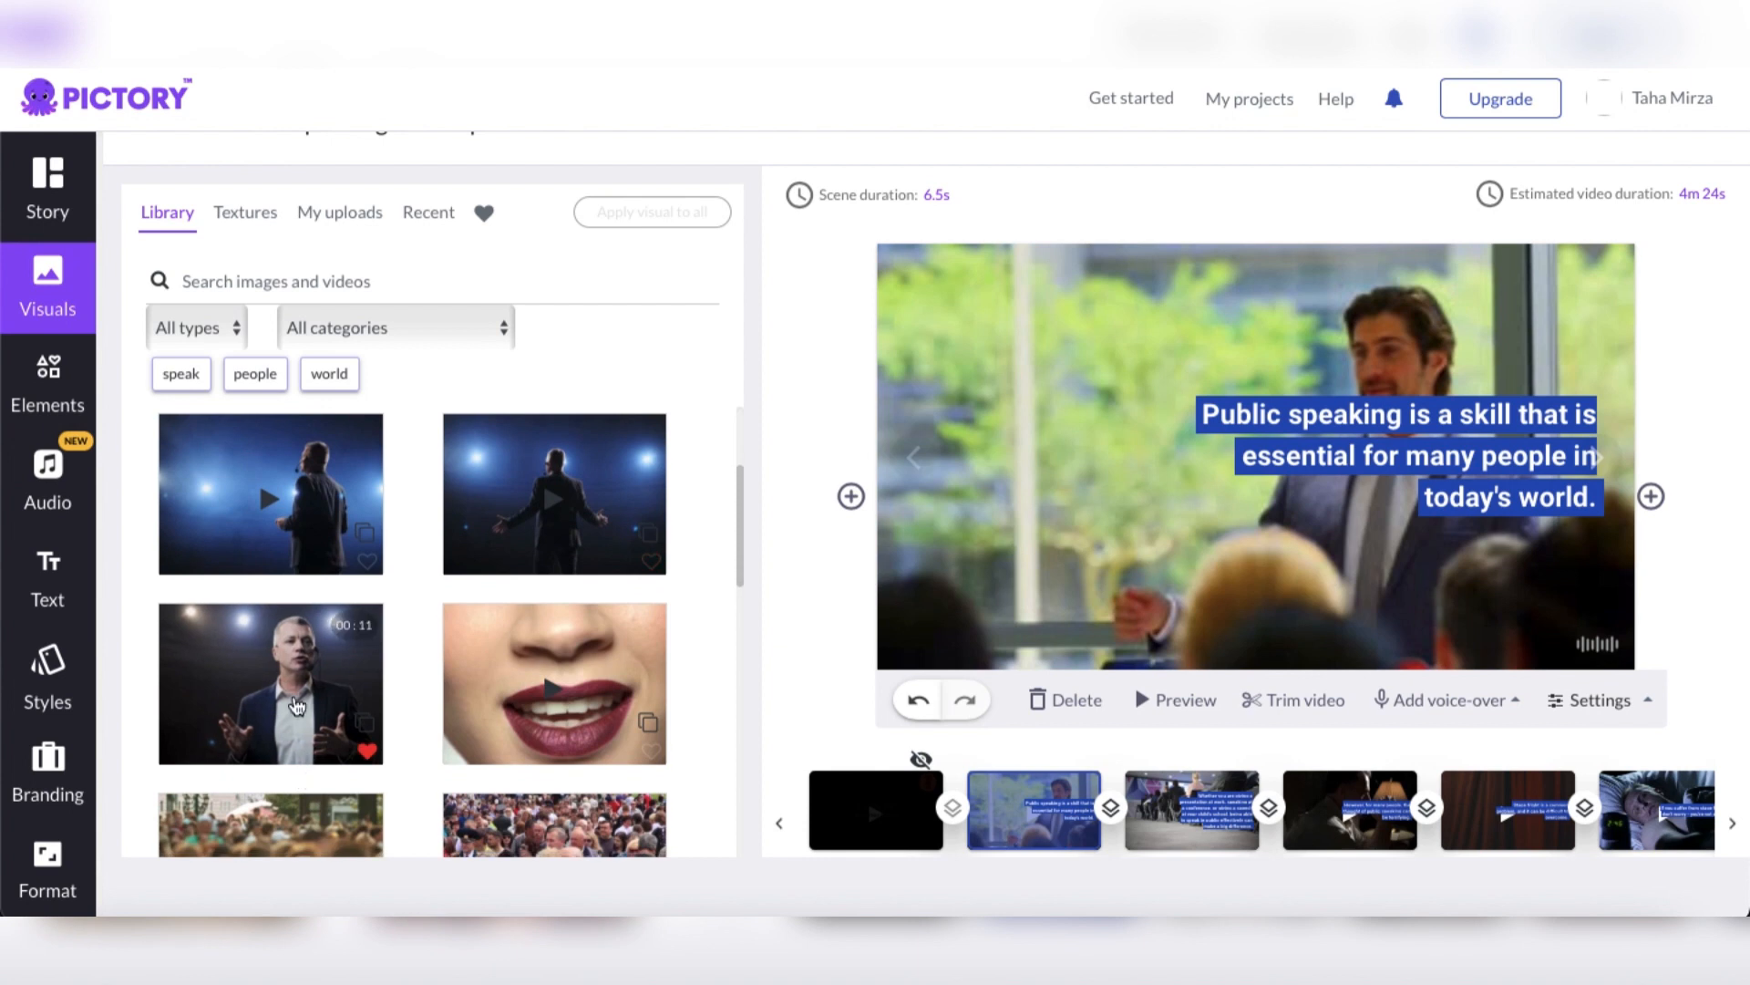
scroll(293, 703, "down", 3)
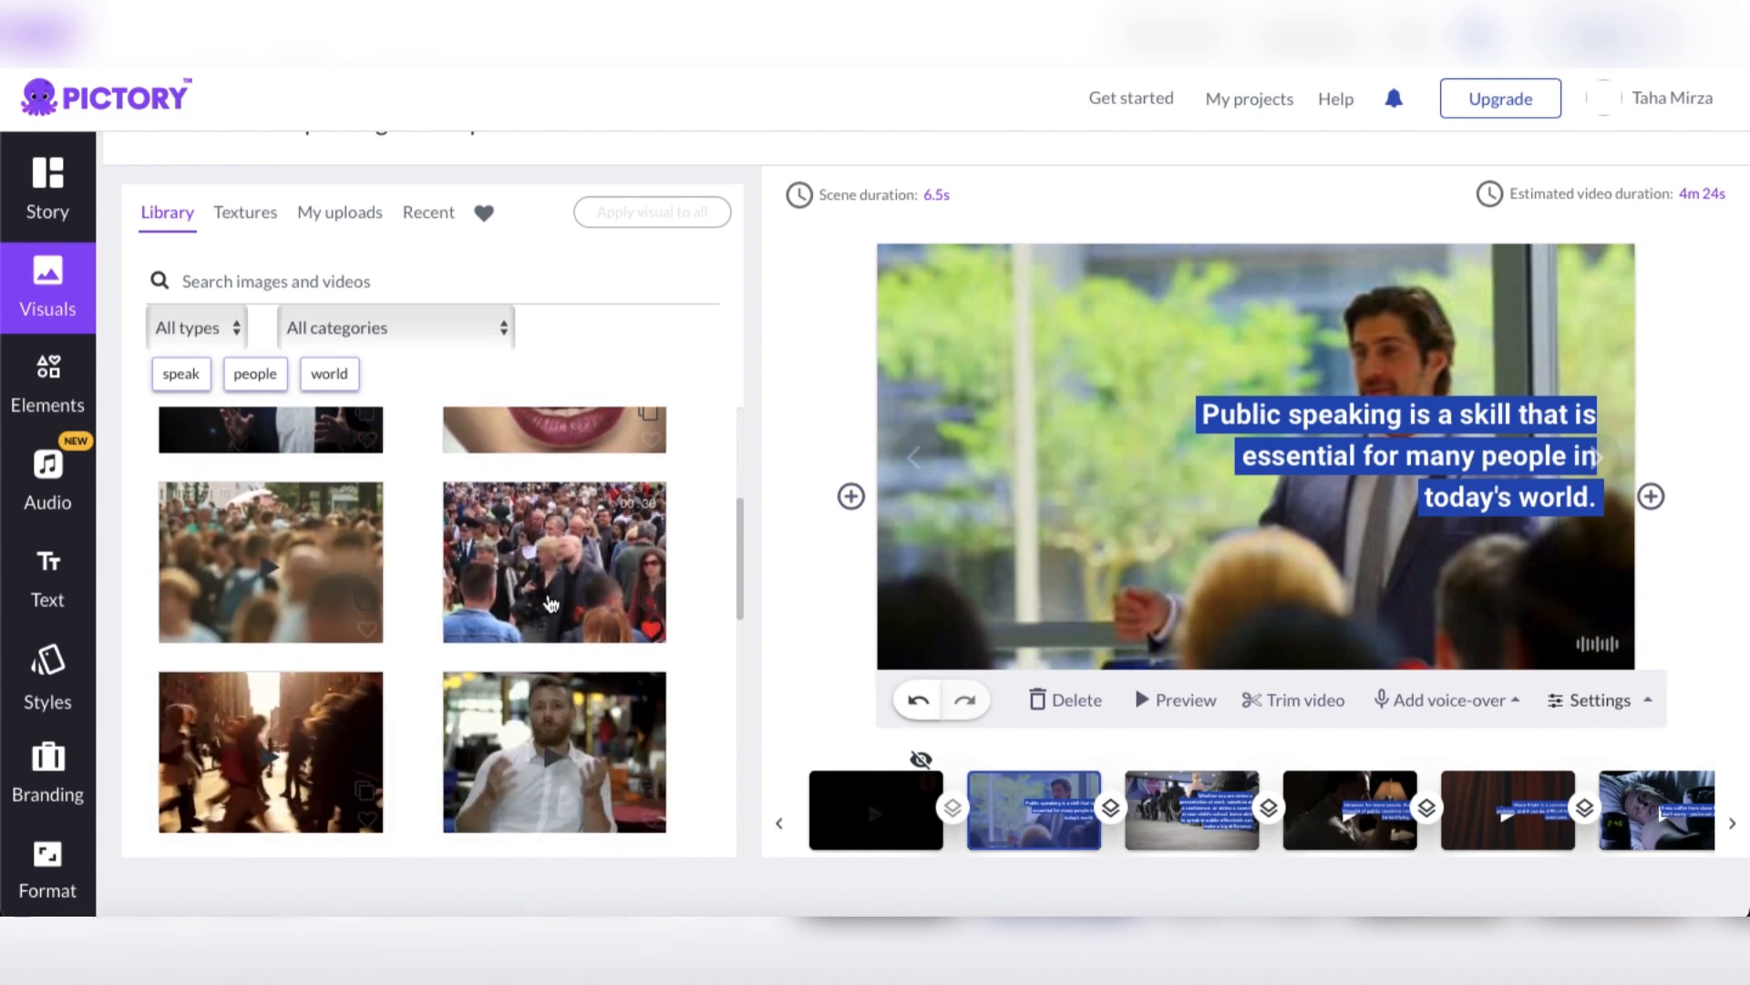
scroll(552, 603, "down", 5)
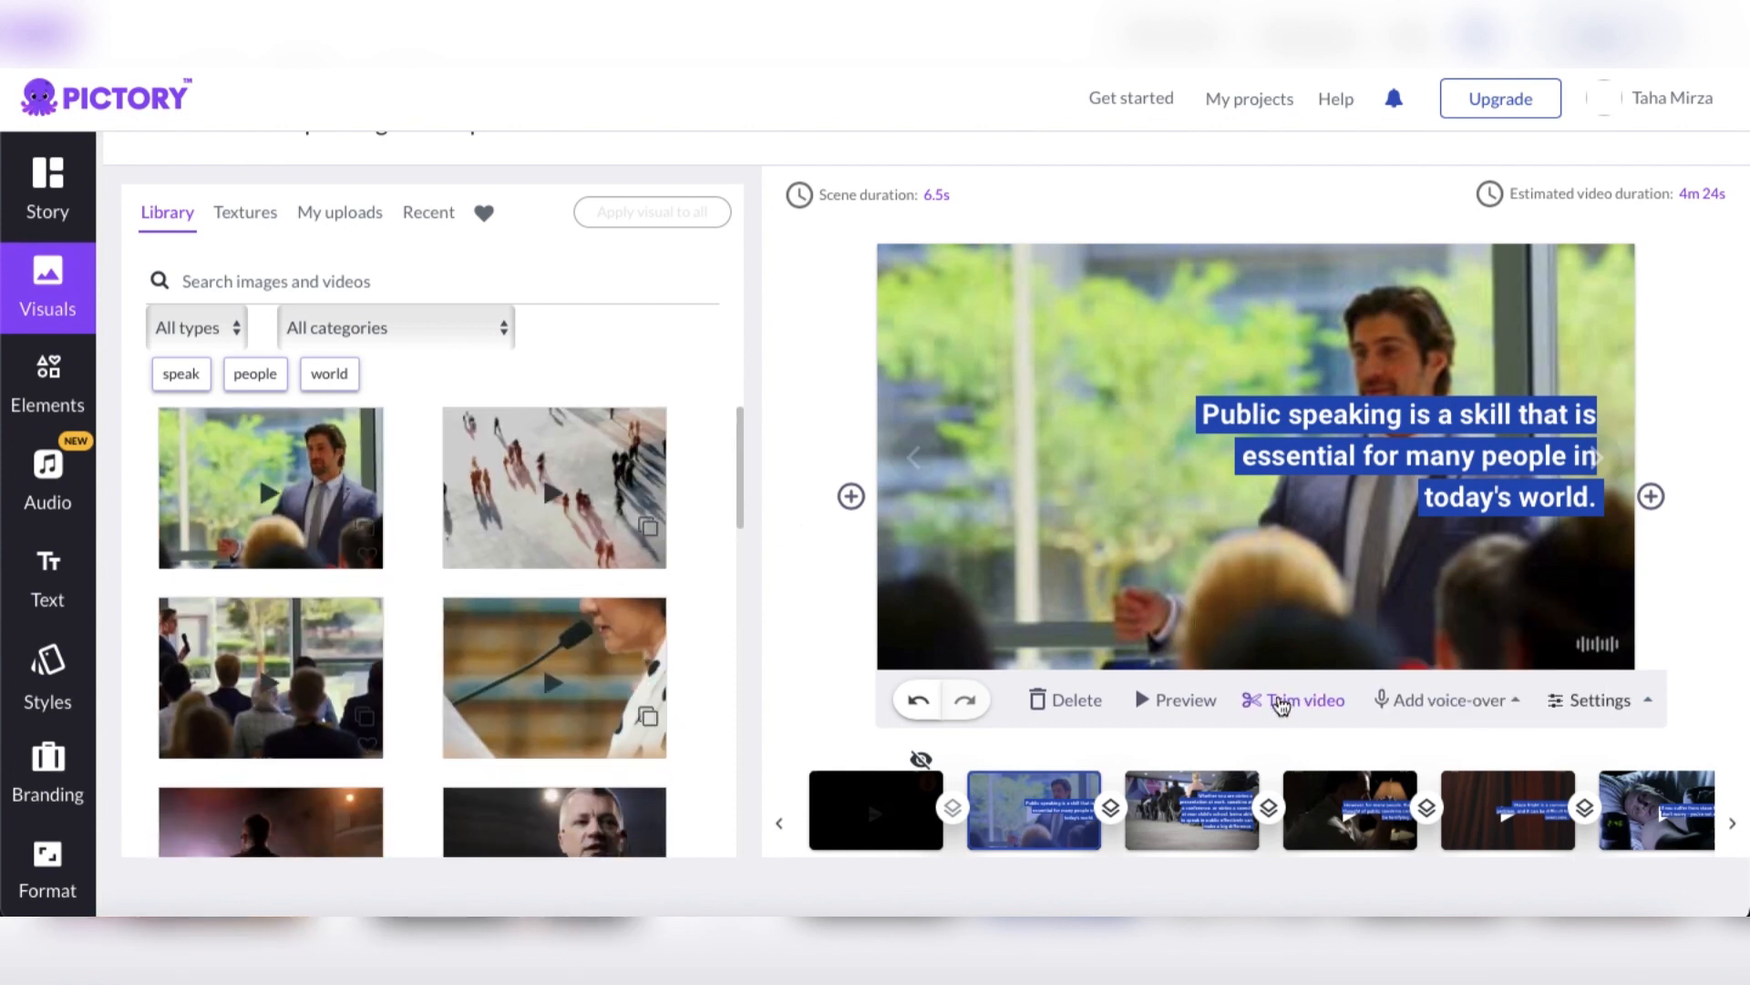
mouse_move(1656, 704)
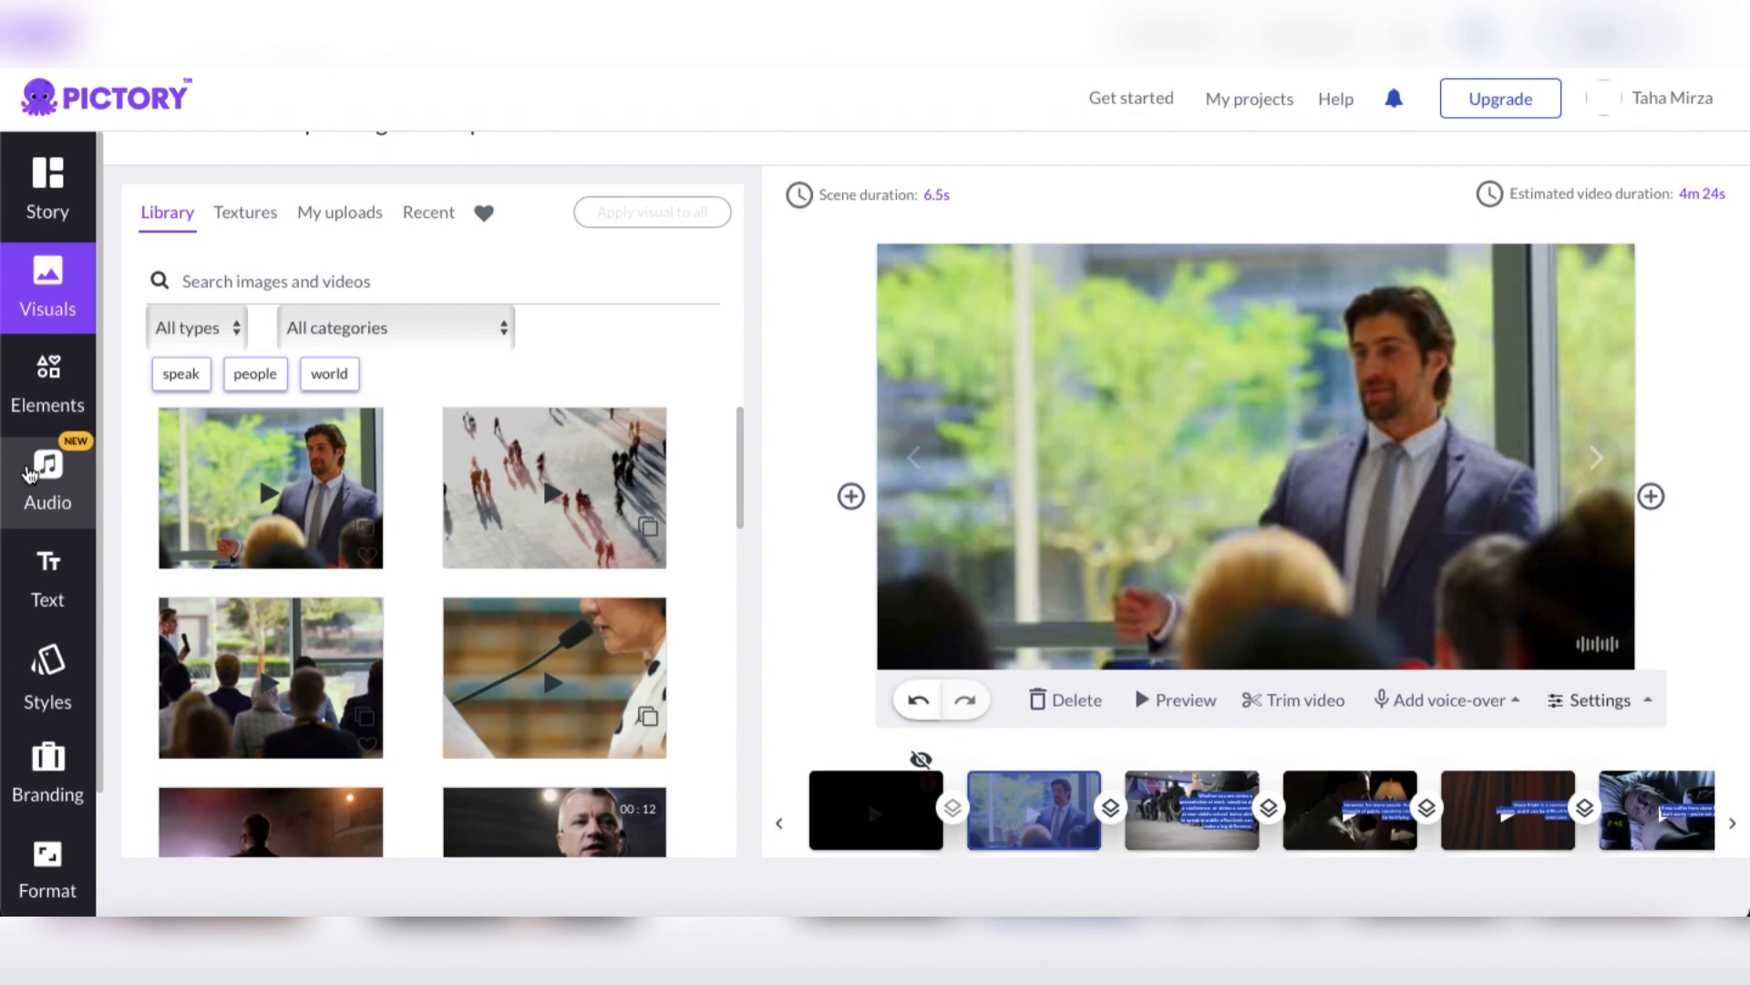
Look through the background music tracks available for the video
left_click(30, 472)
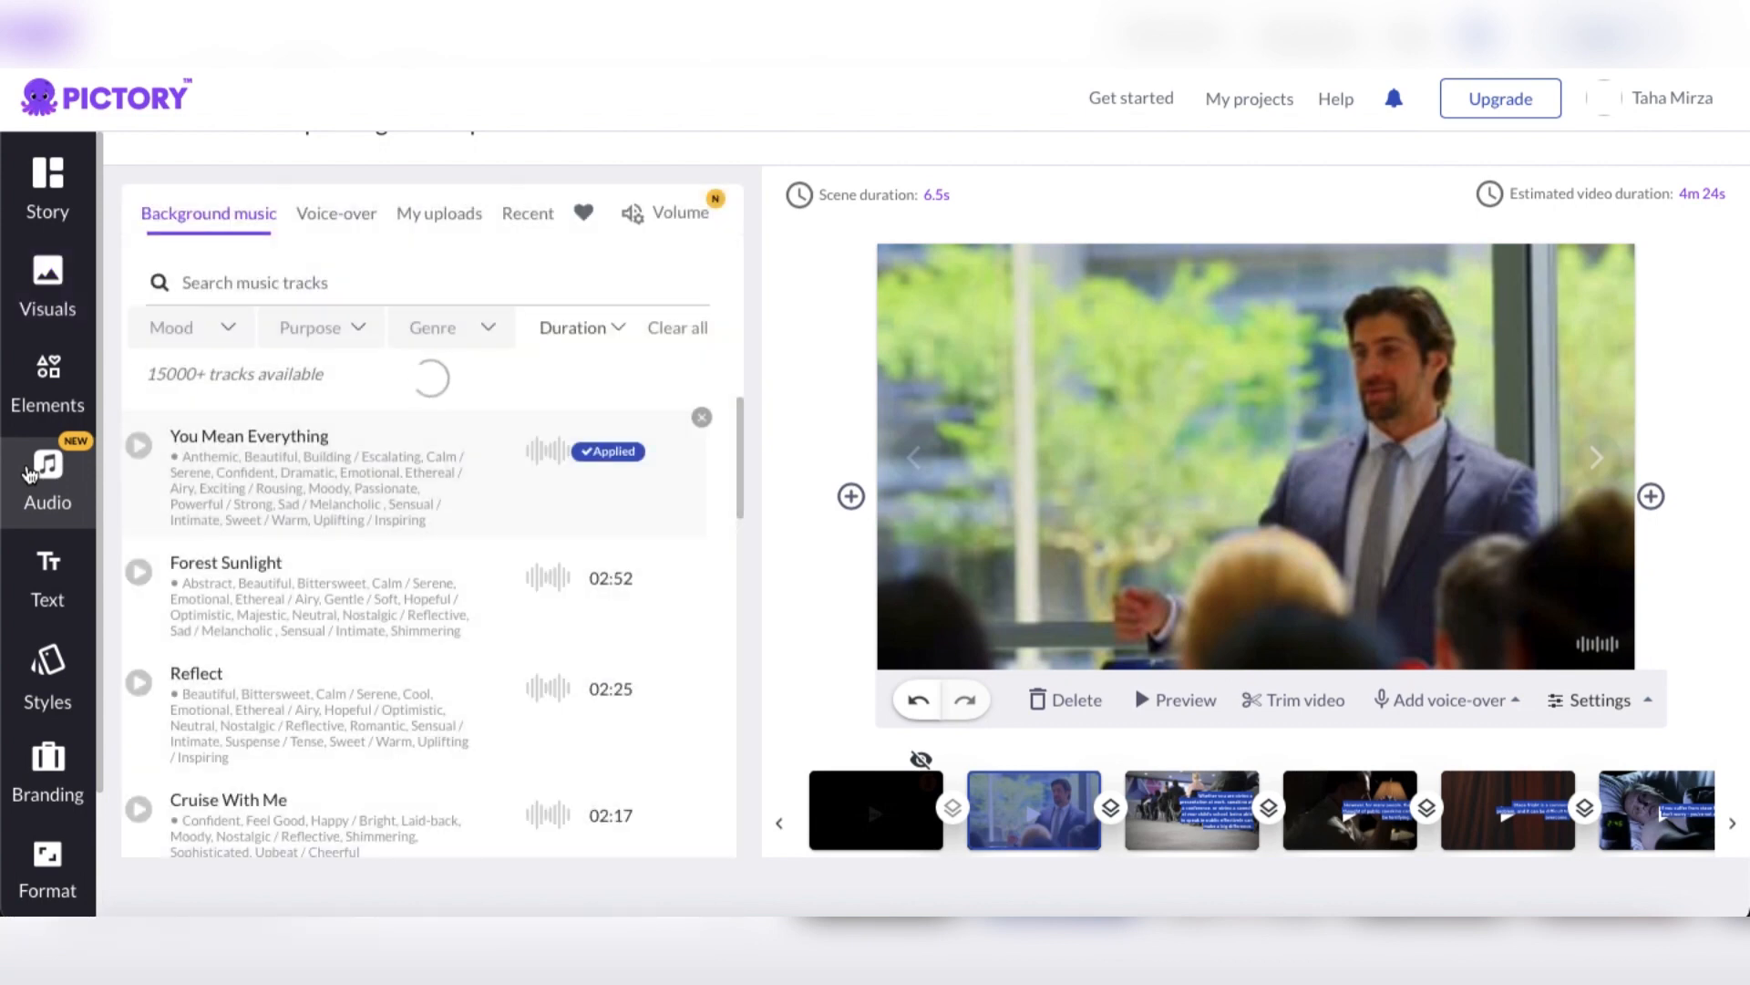
scroll(343, 636, "up", 1)
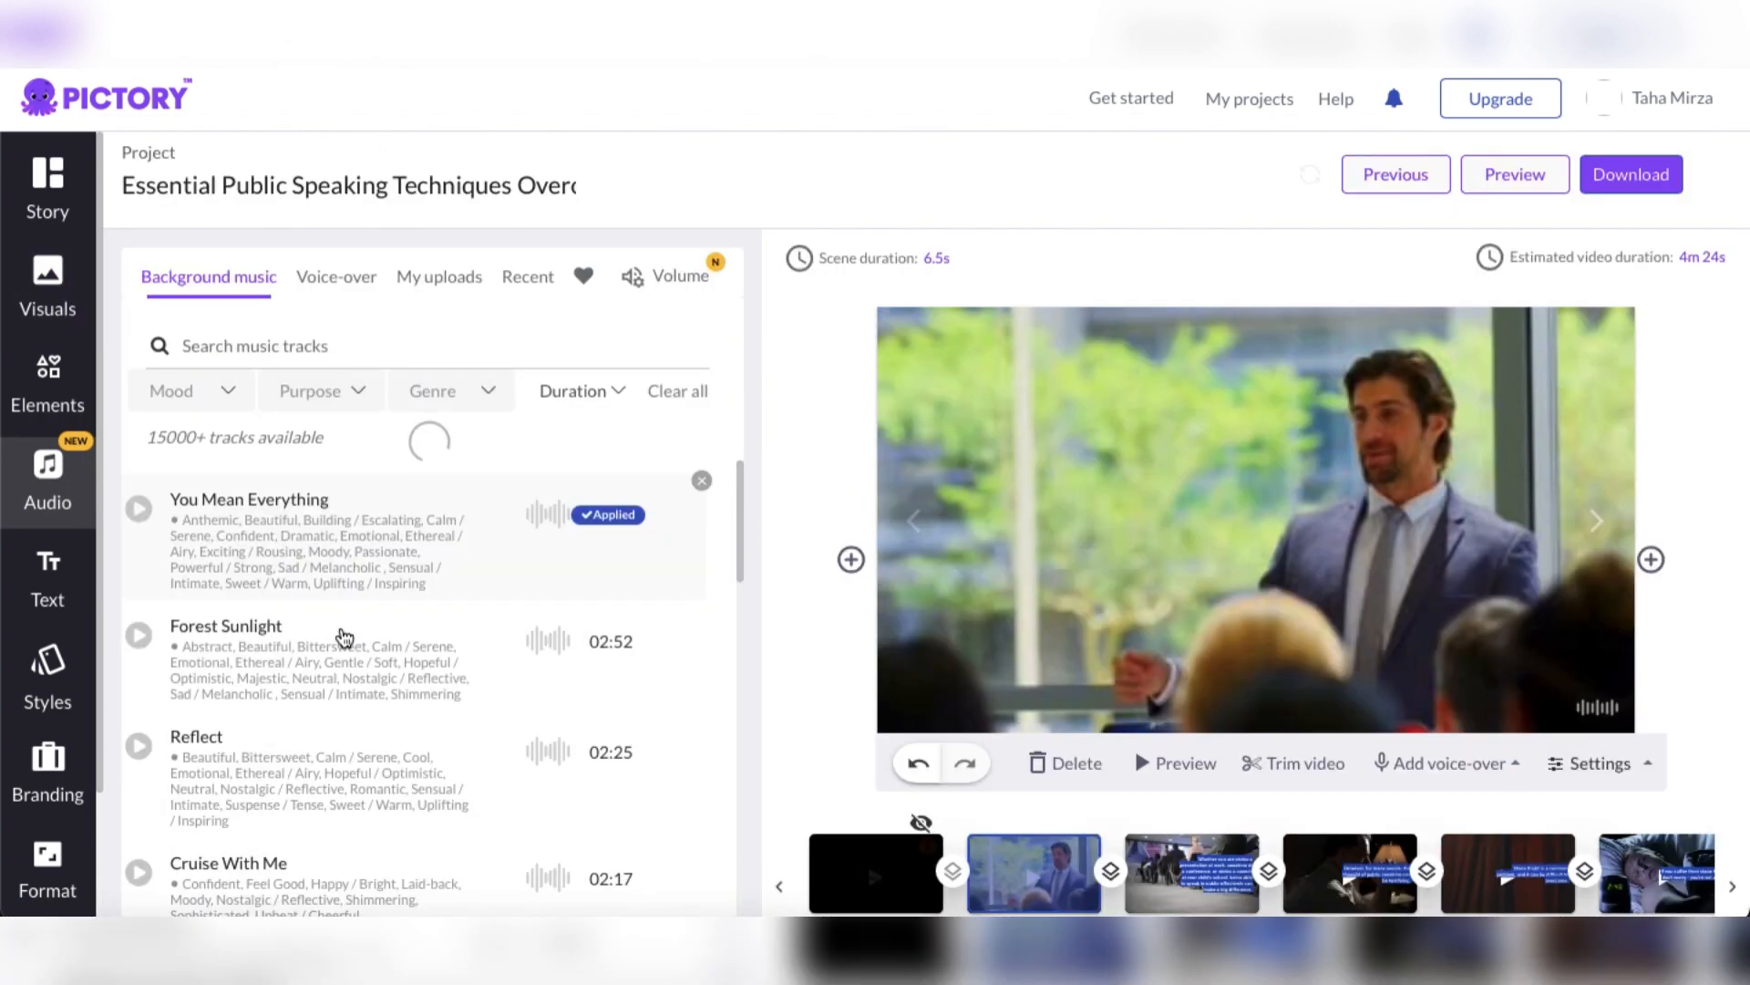
scroll(343, 637, "down", 3)
scroll(344, 636, "down", 10)
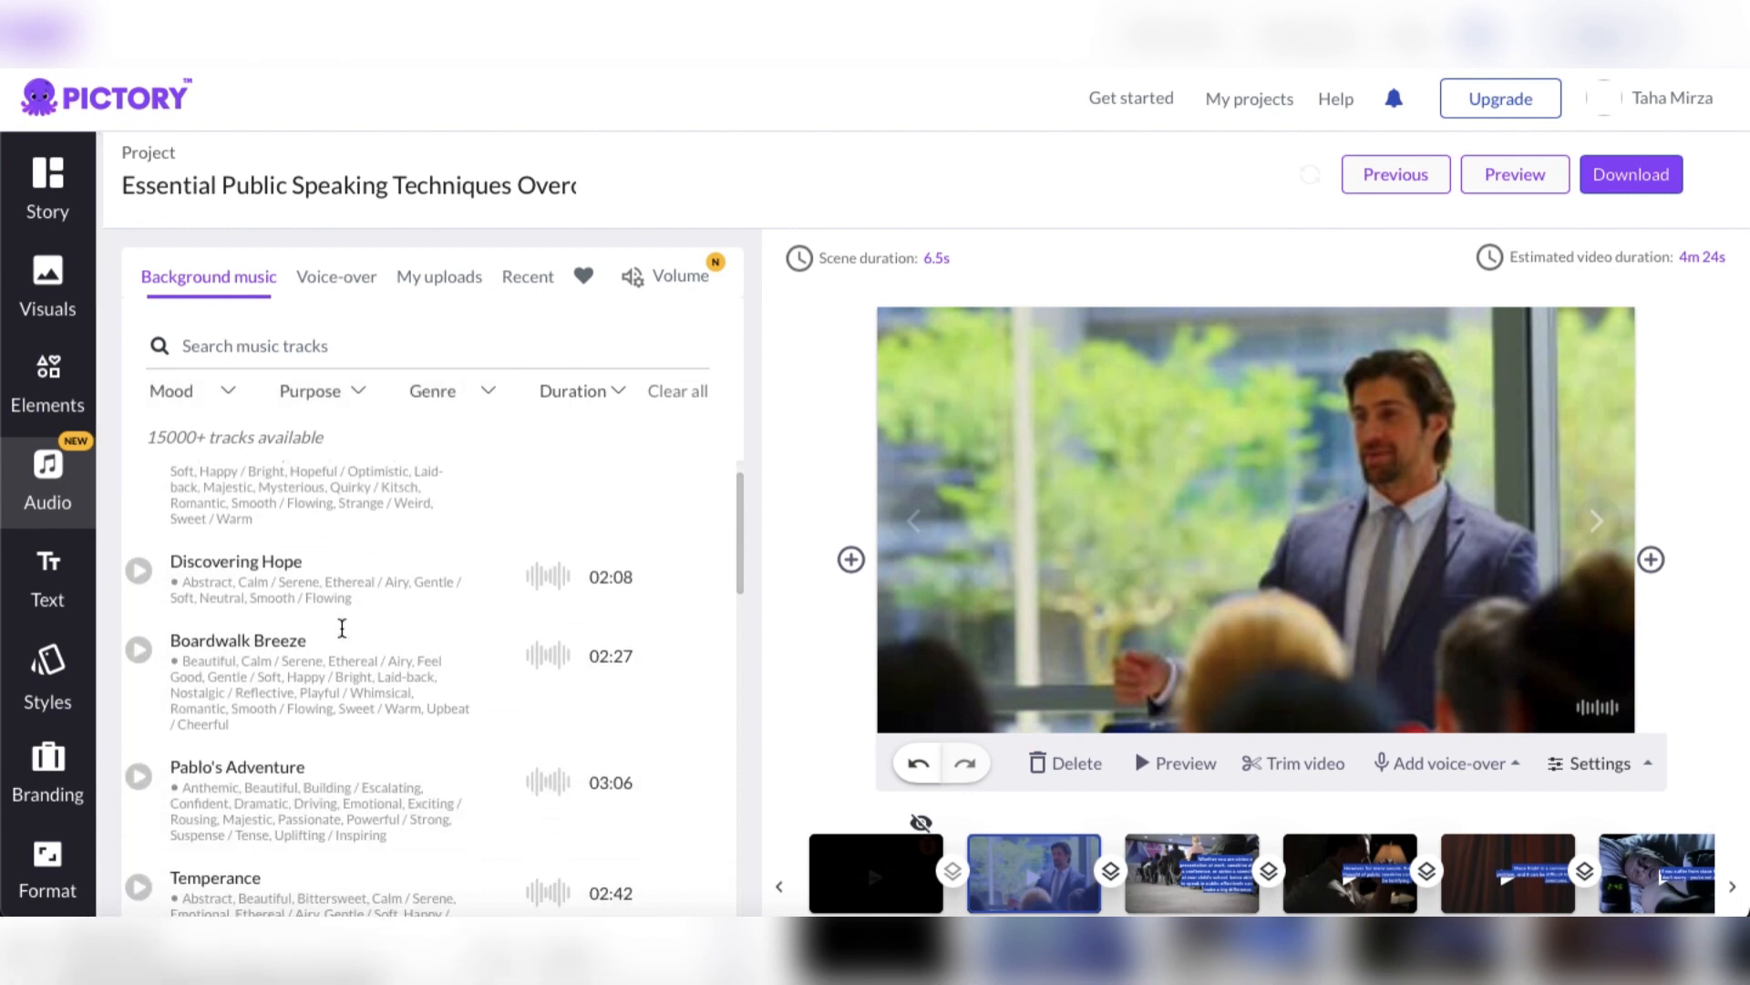
scroll(342, 628, "down", 10)
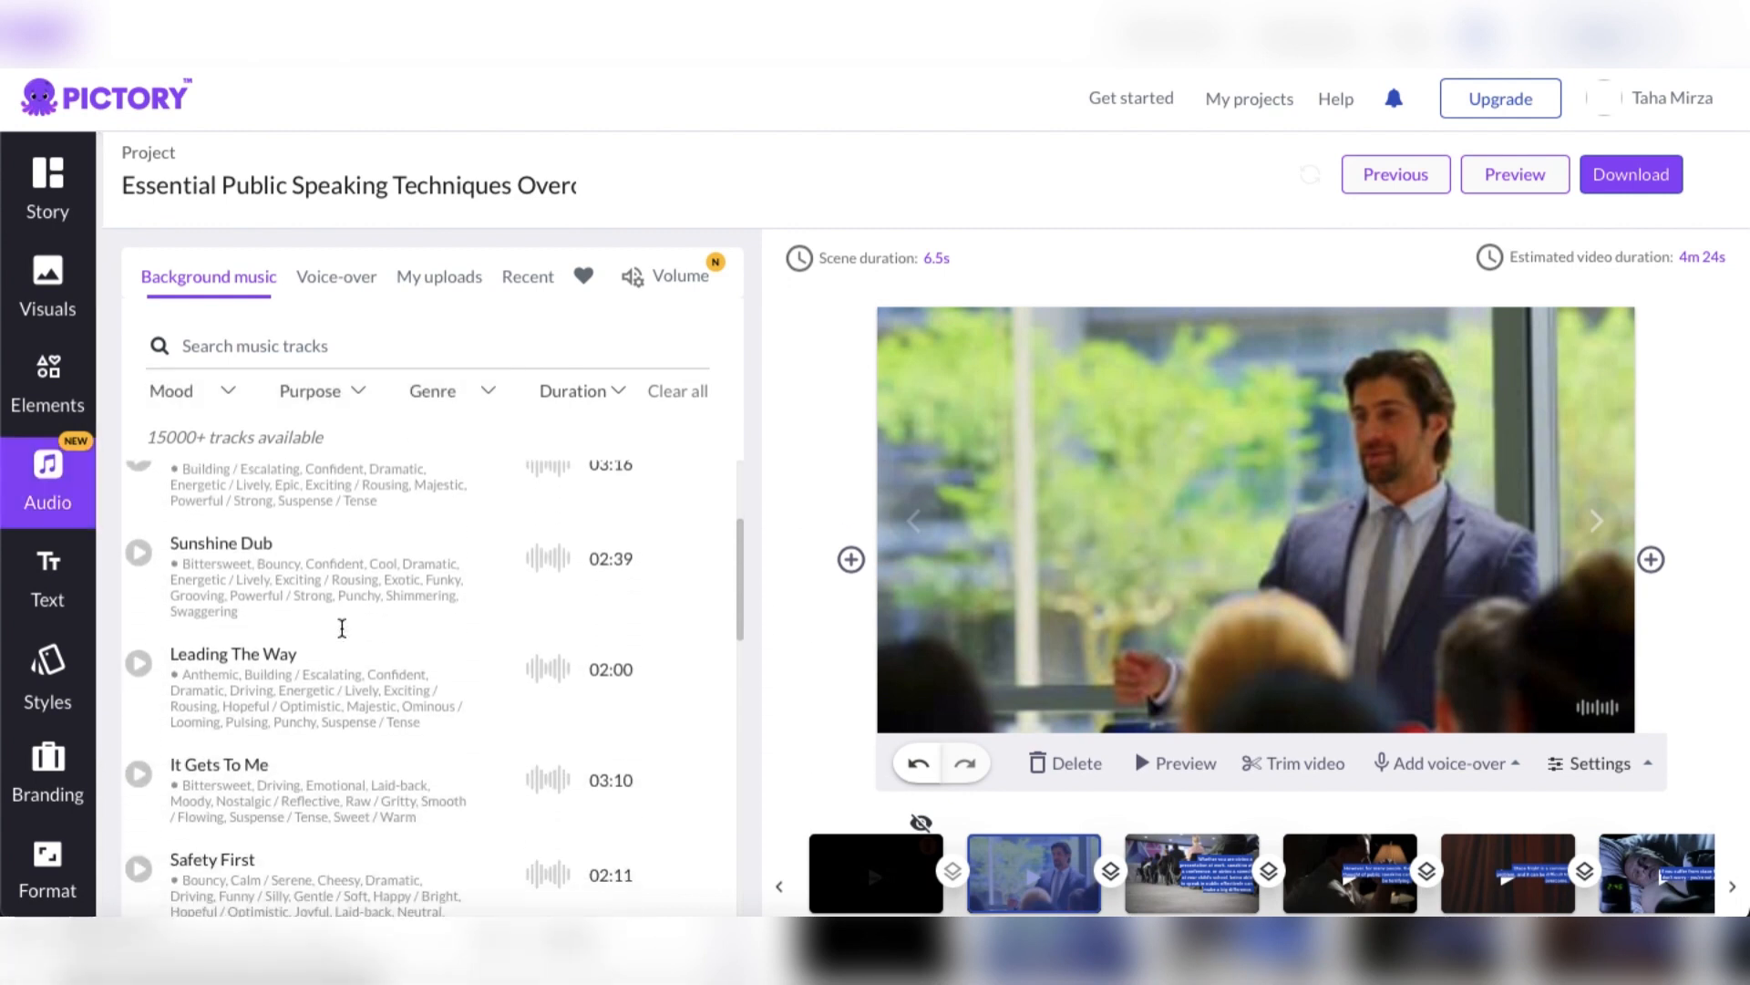
scroll(342, 627, "down", 10)
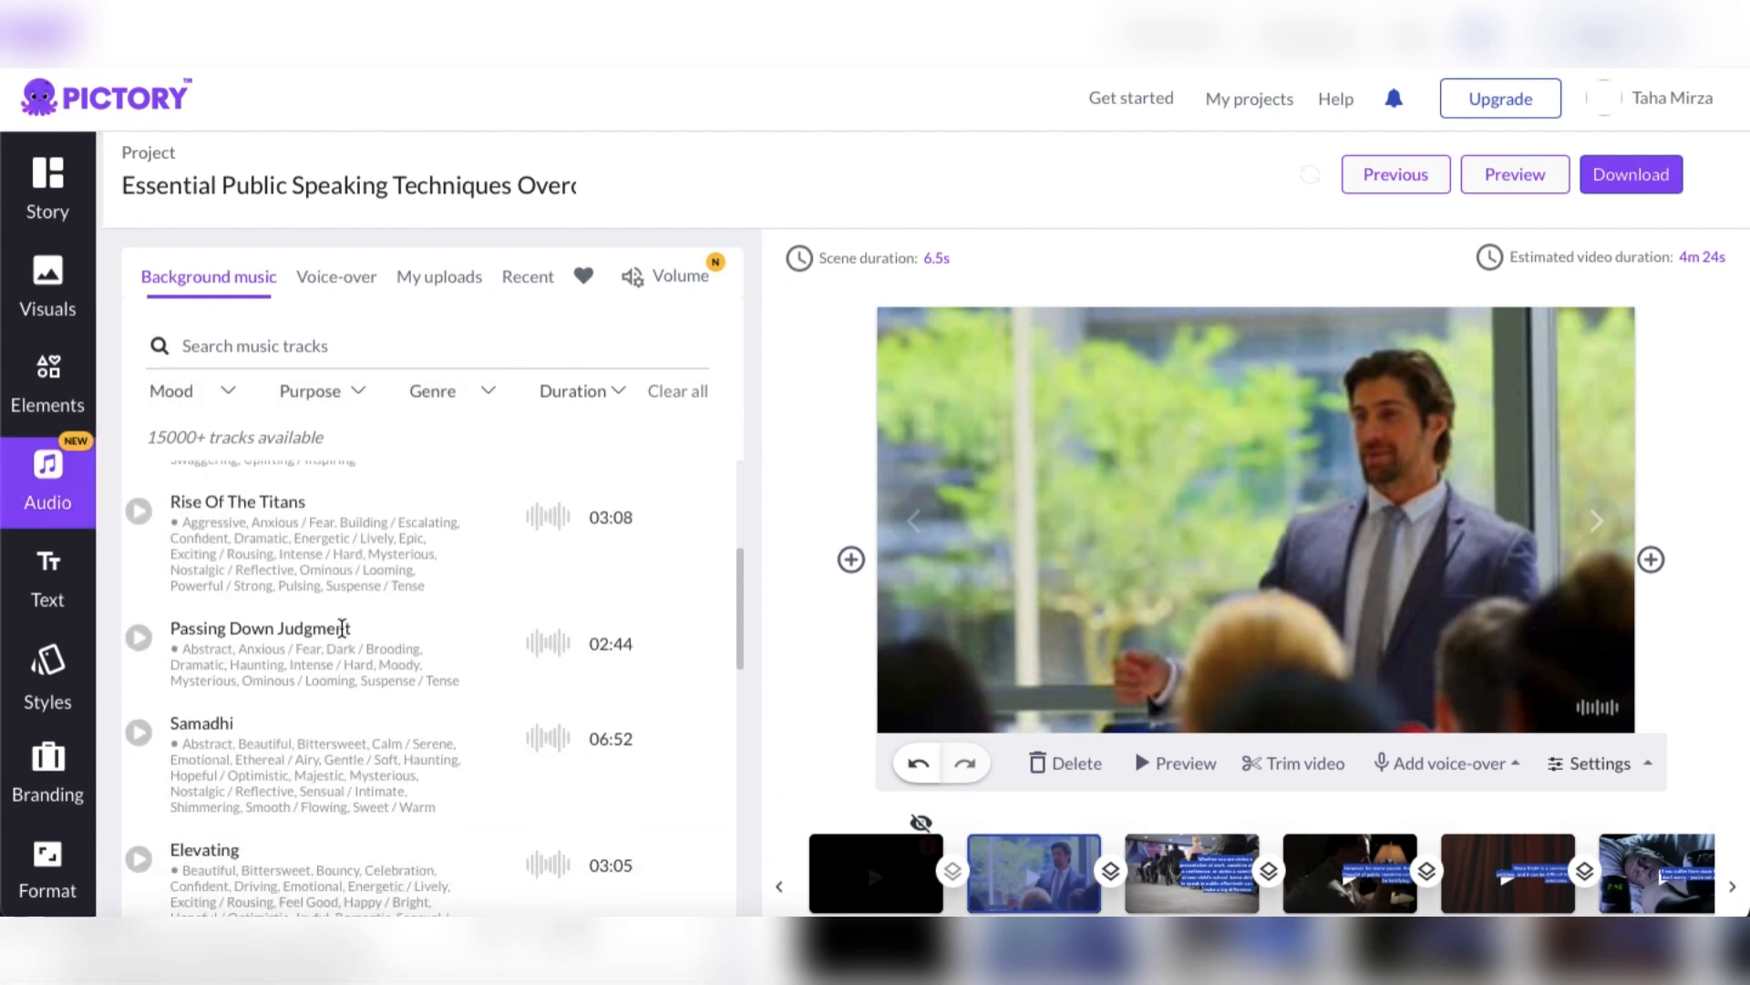
scroll(342, 628, "down", 3)
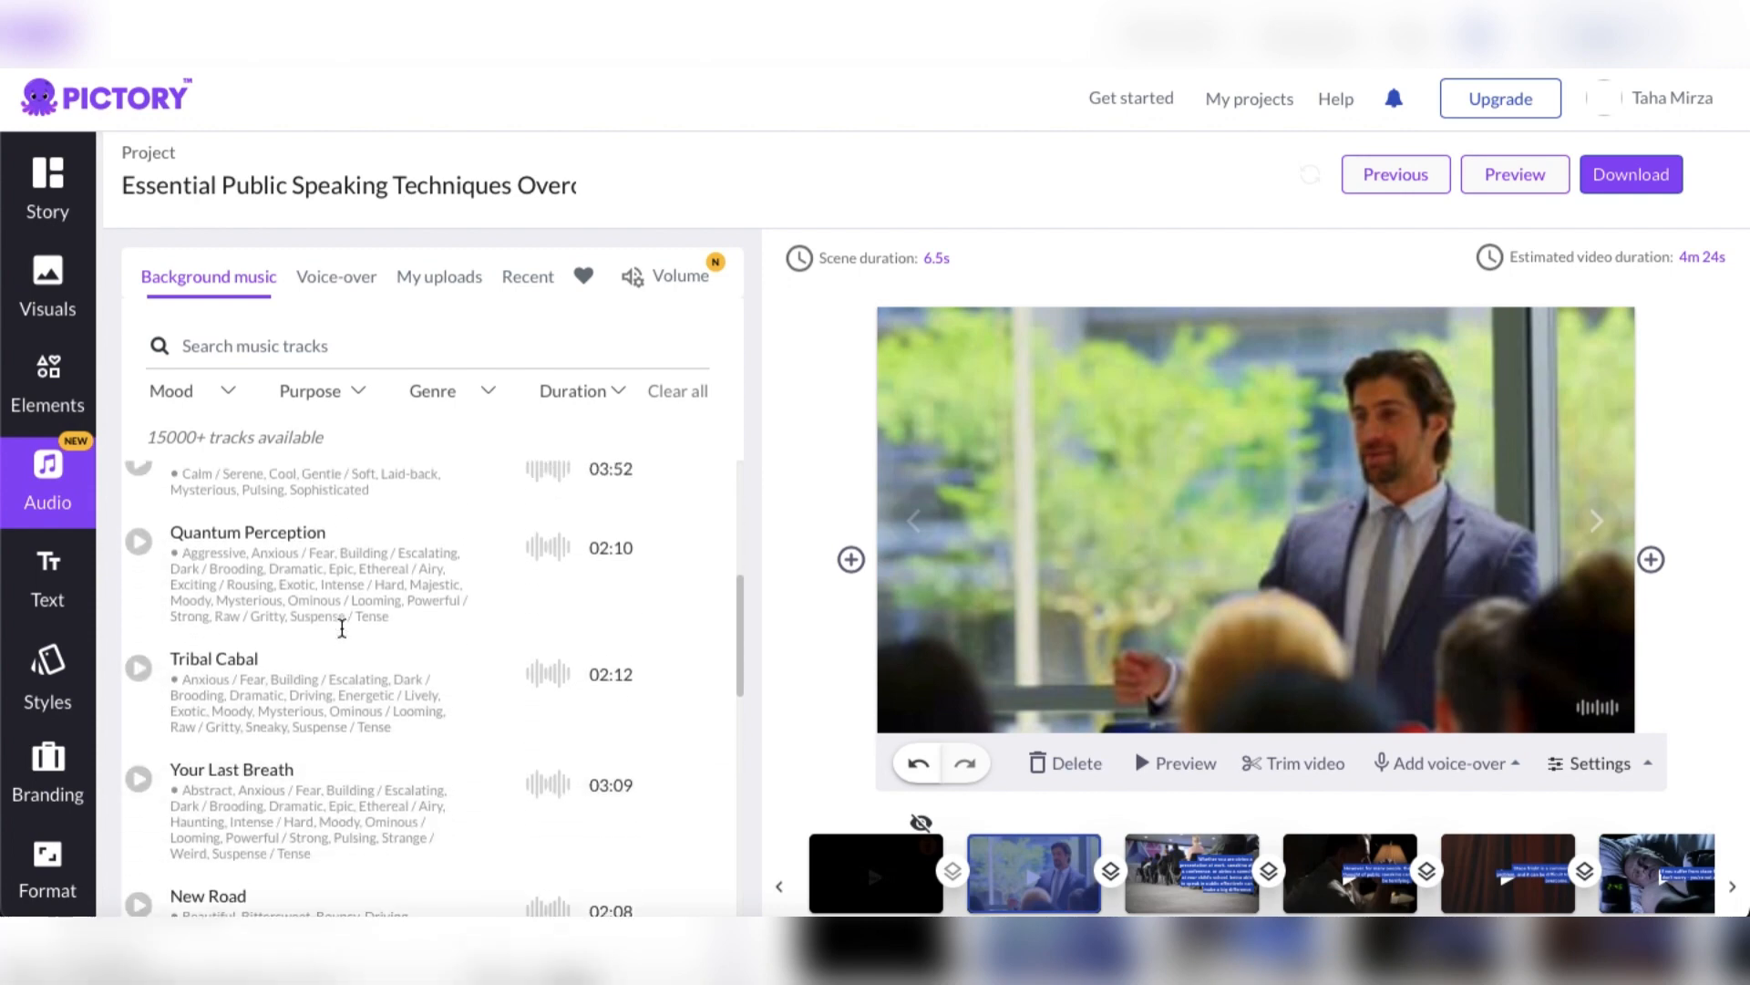
scroll(342, 629, "up", 20)
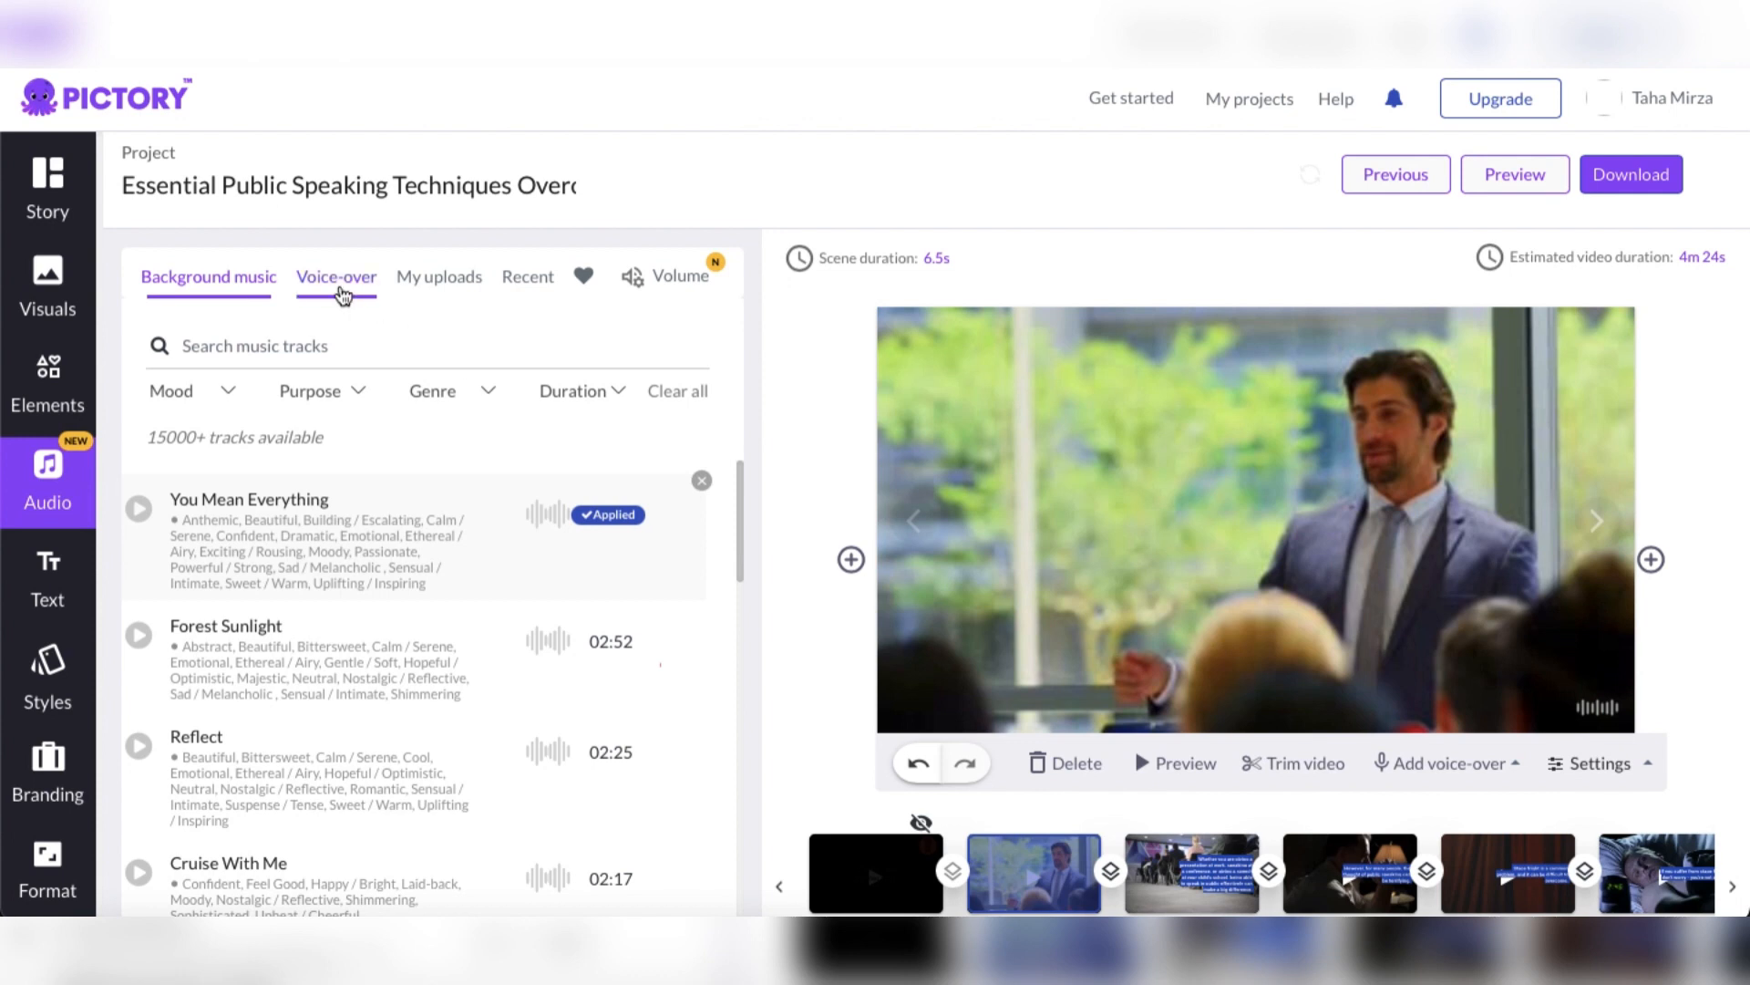
Look through the English (US) voice-over voices and play the sample of the Ava voice
left_click(342, 294)
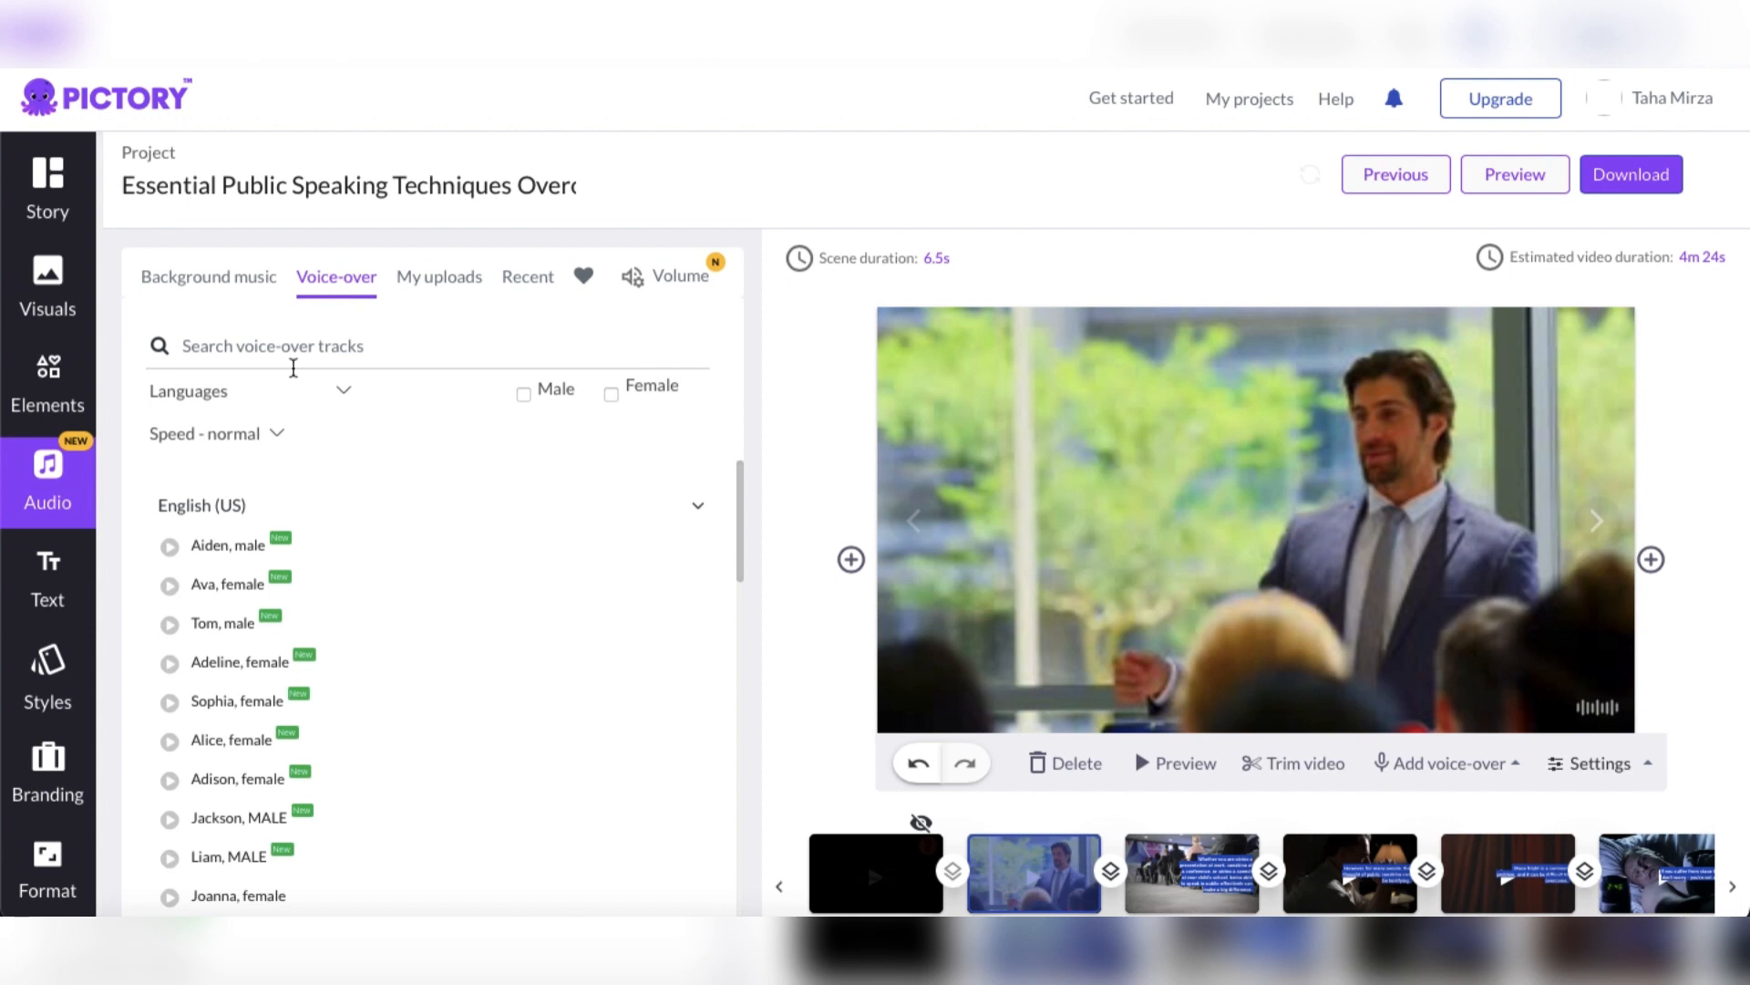
scroll(410, 476, "down", 2)
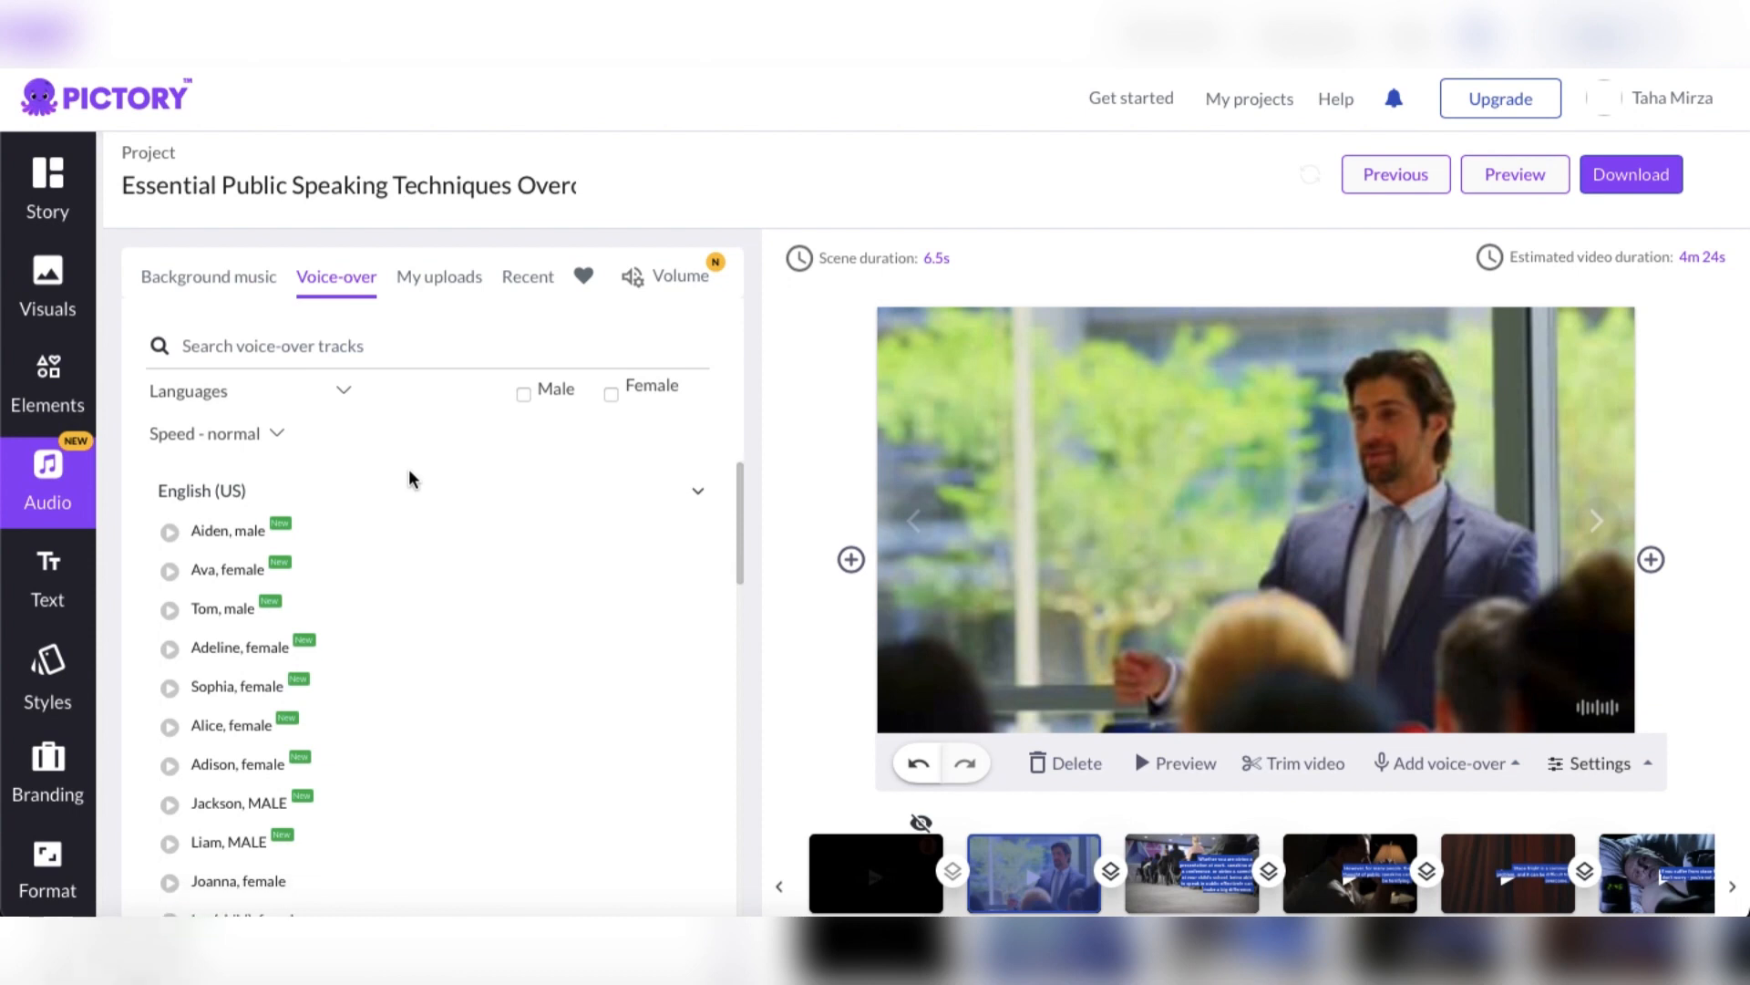
scroll(412, 478, "down", 5)
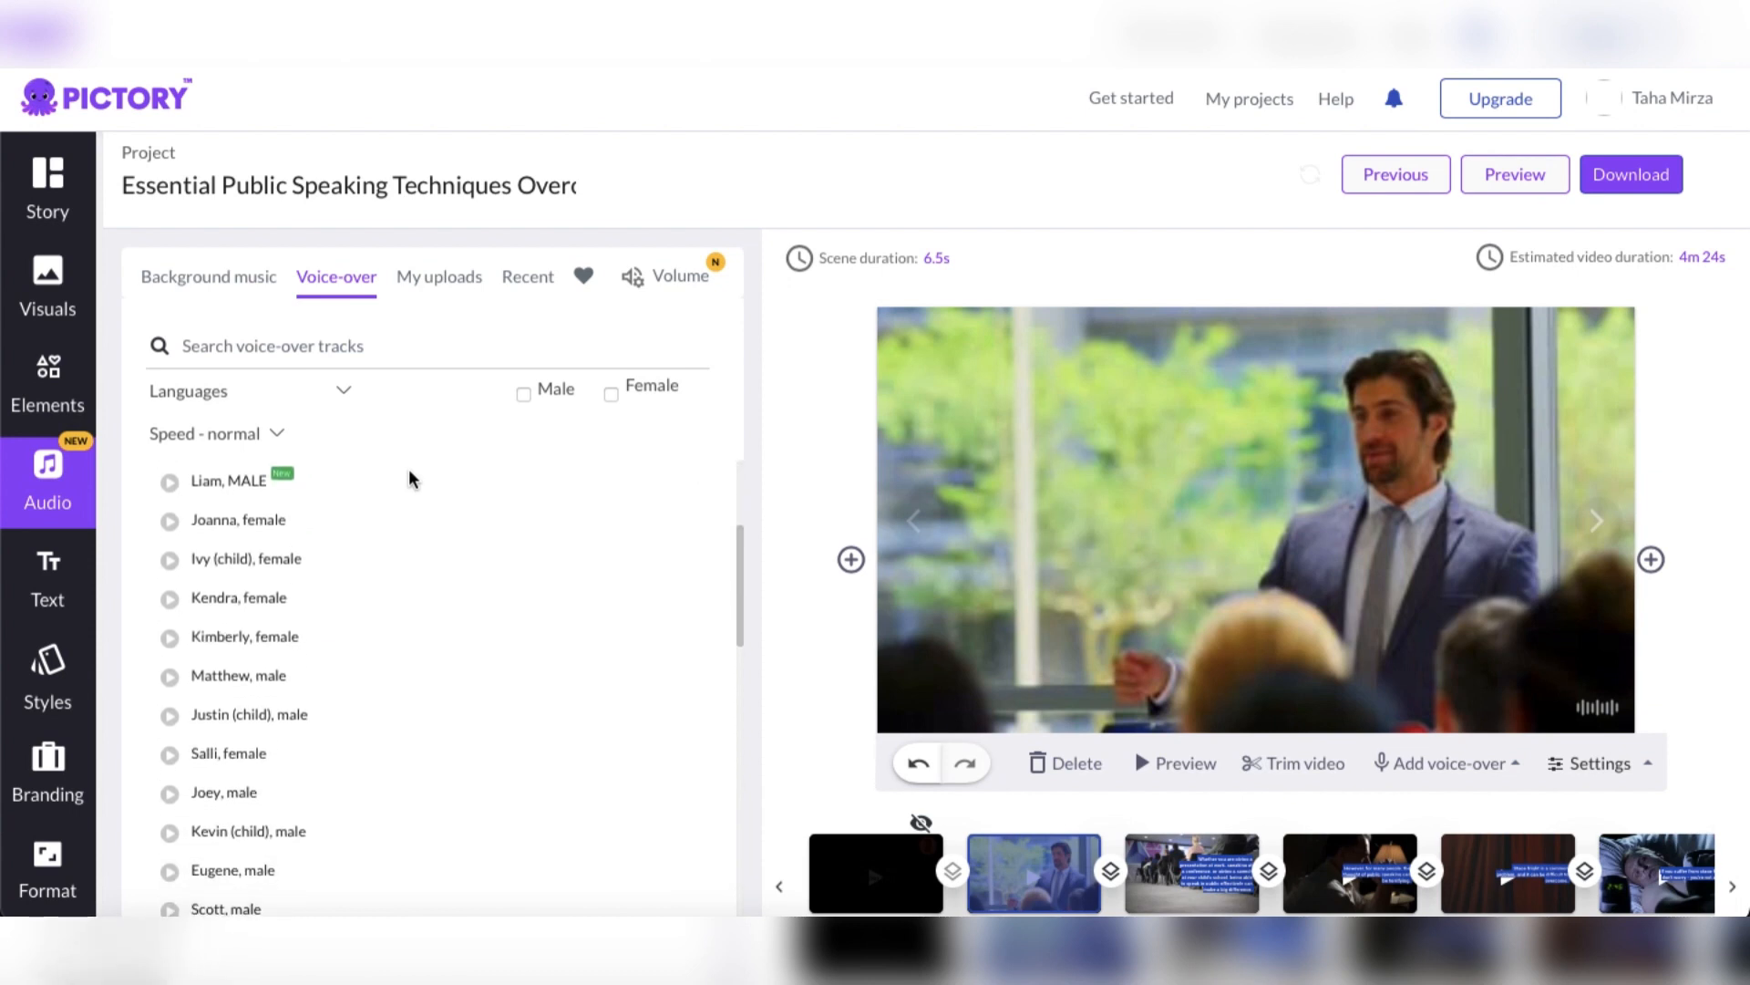
scroll(412, 478, "up", 8)
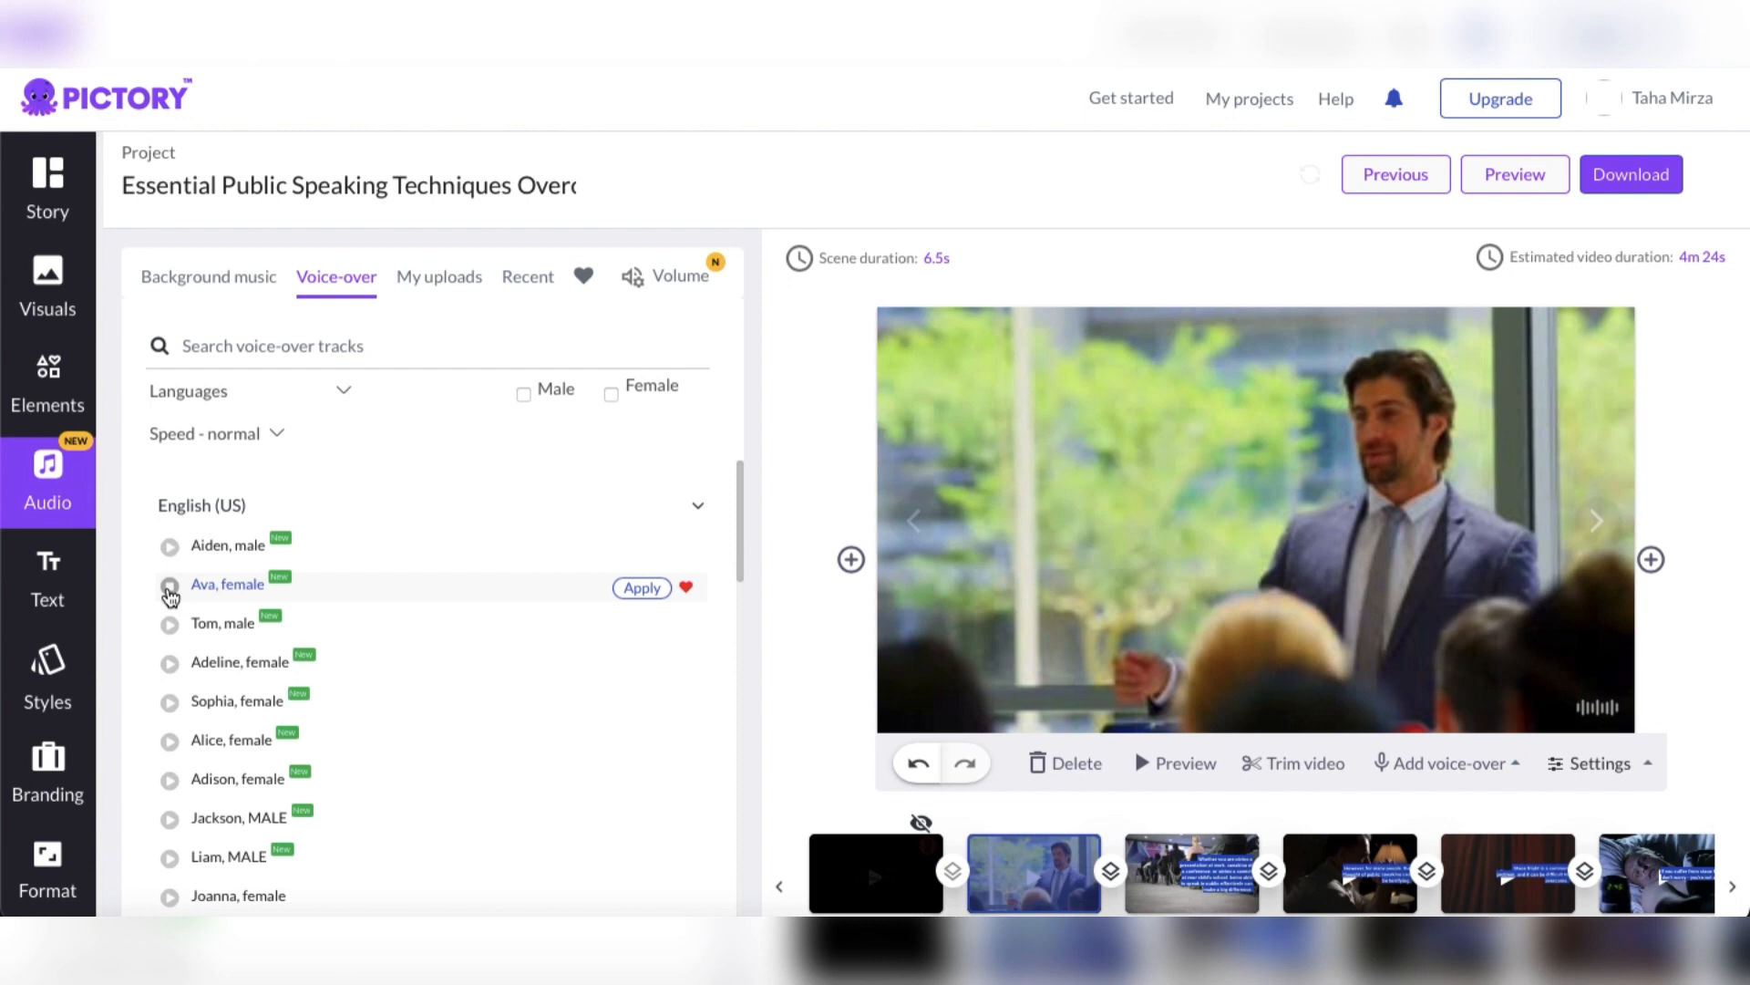
left_click(170, 586)
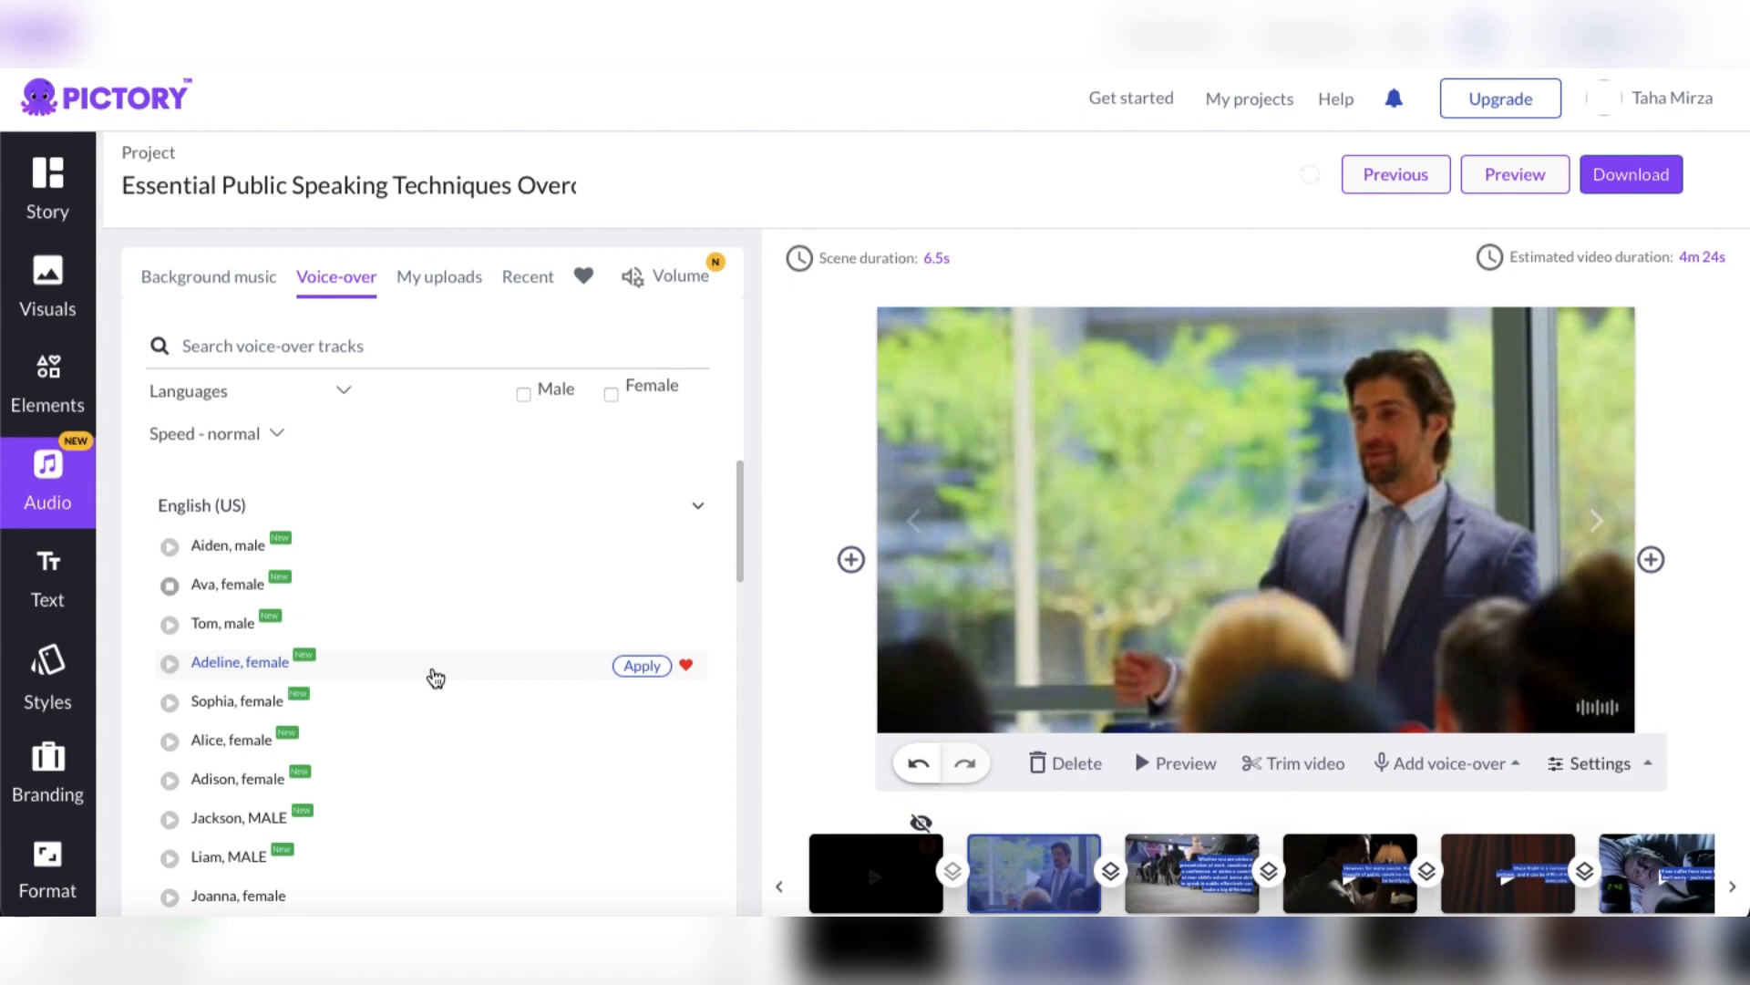
Lower the video's background music volume to 15%
left_click(681, 281)
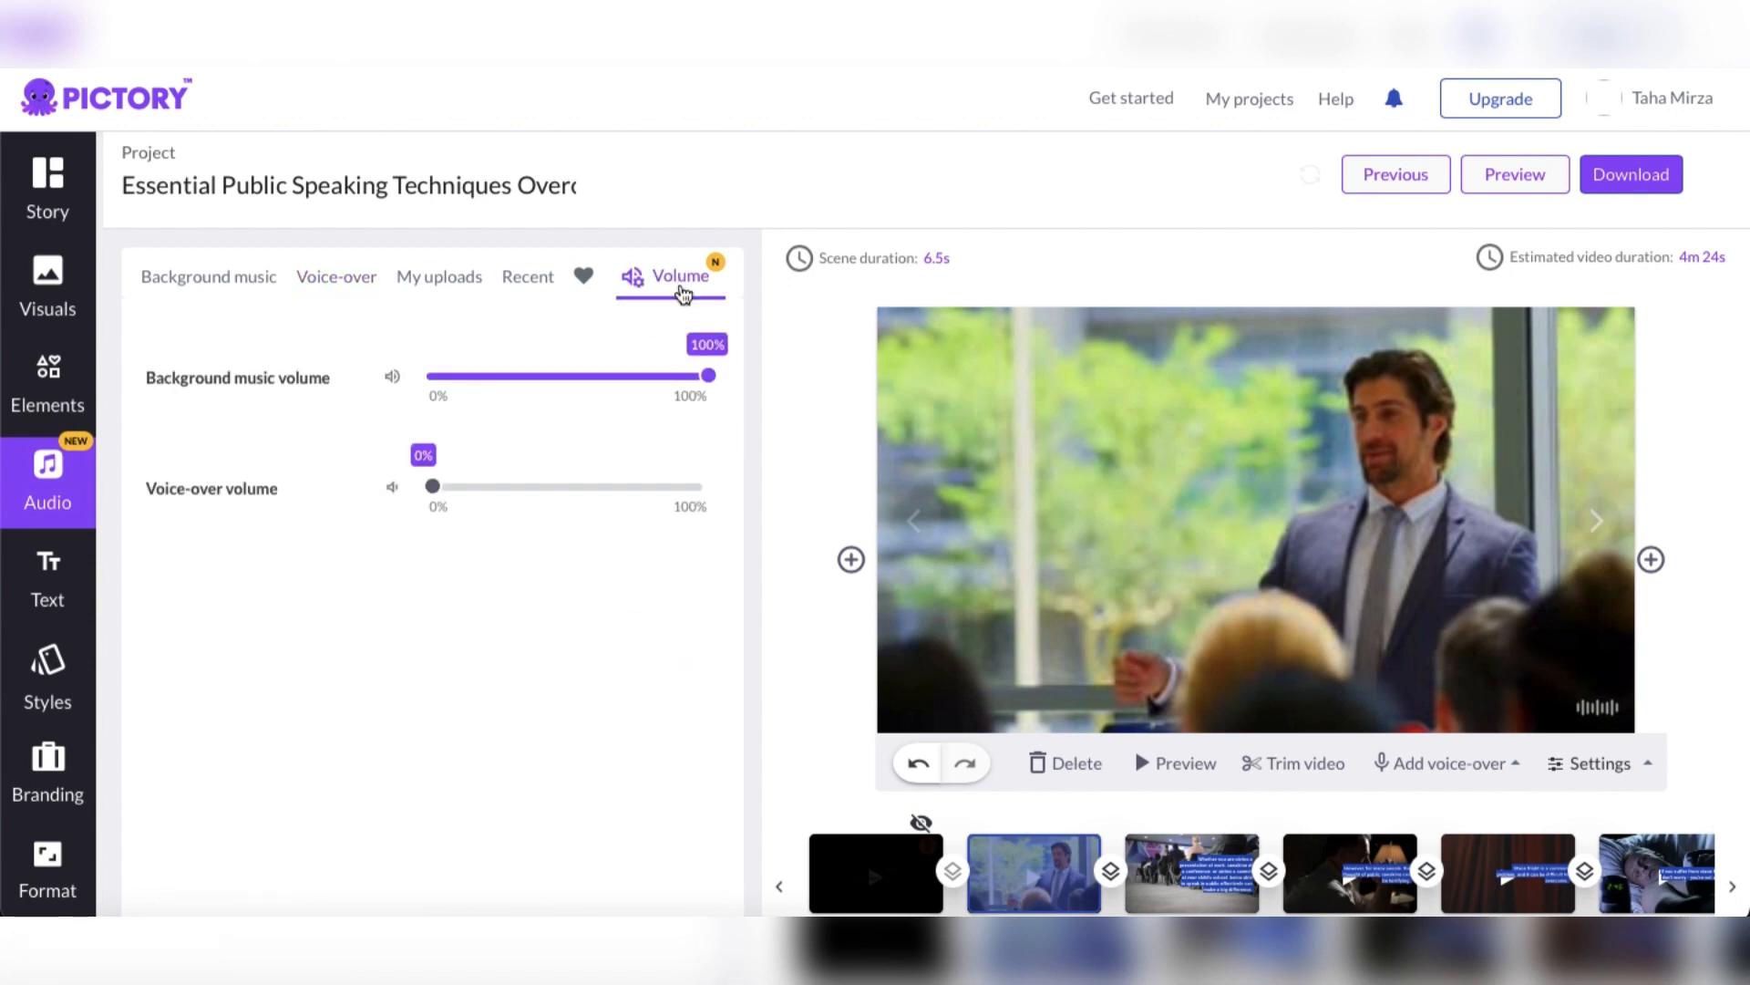
left_click_drag(707, 388, 474, 388)
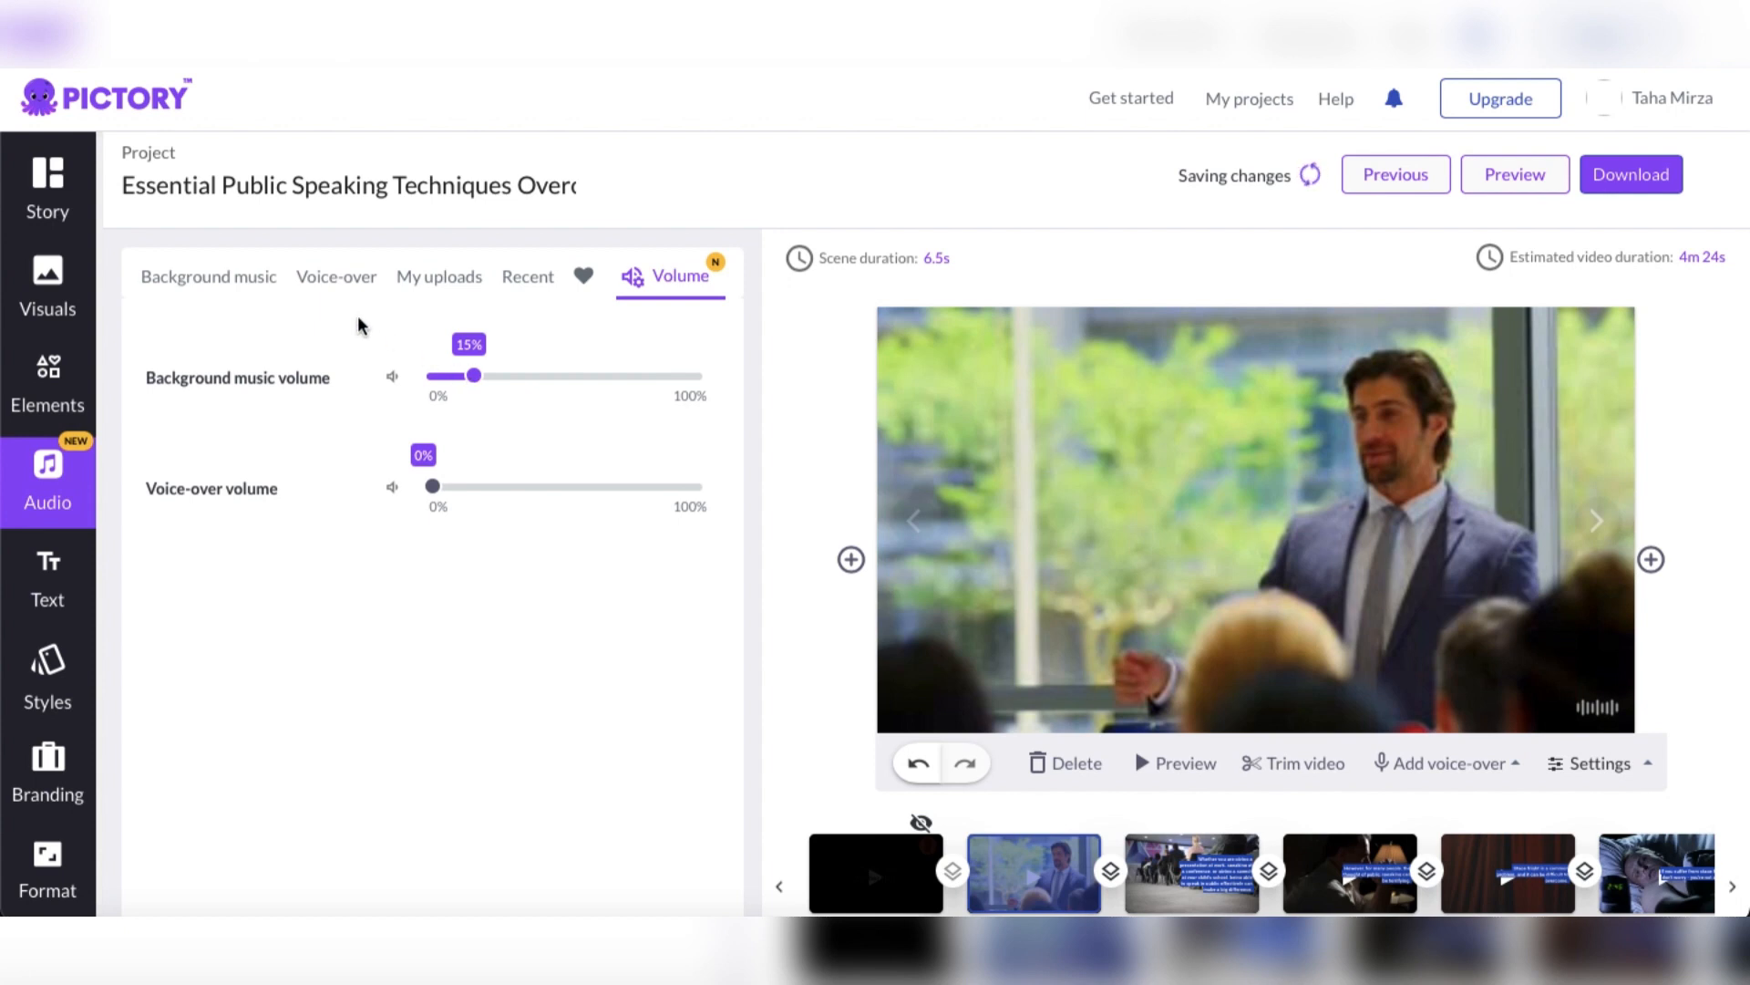
scroll(31, 711, "down", 2)
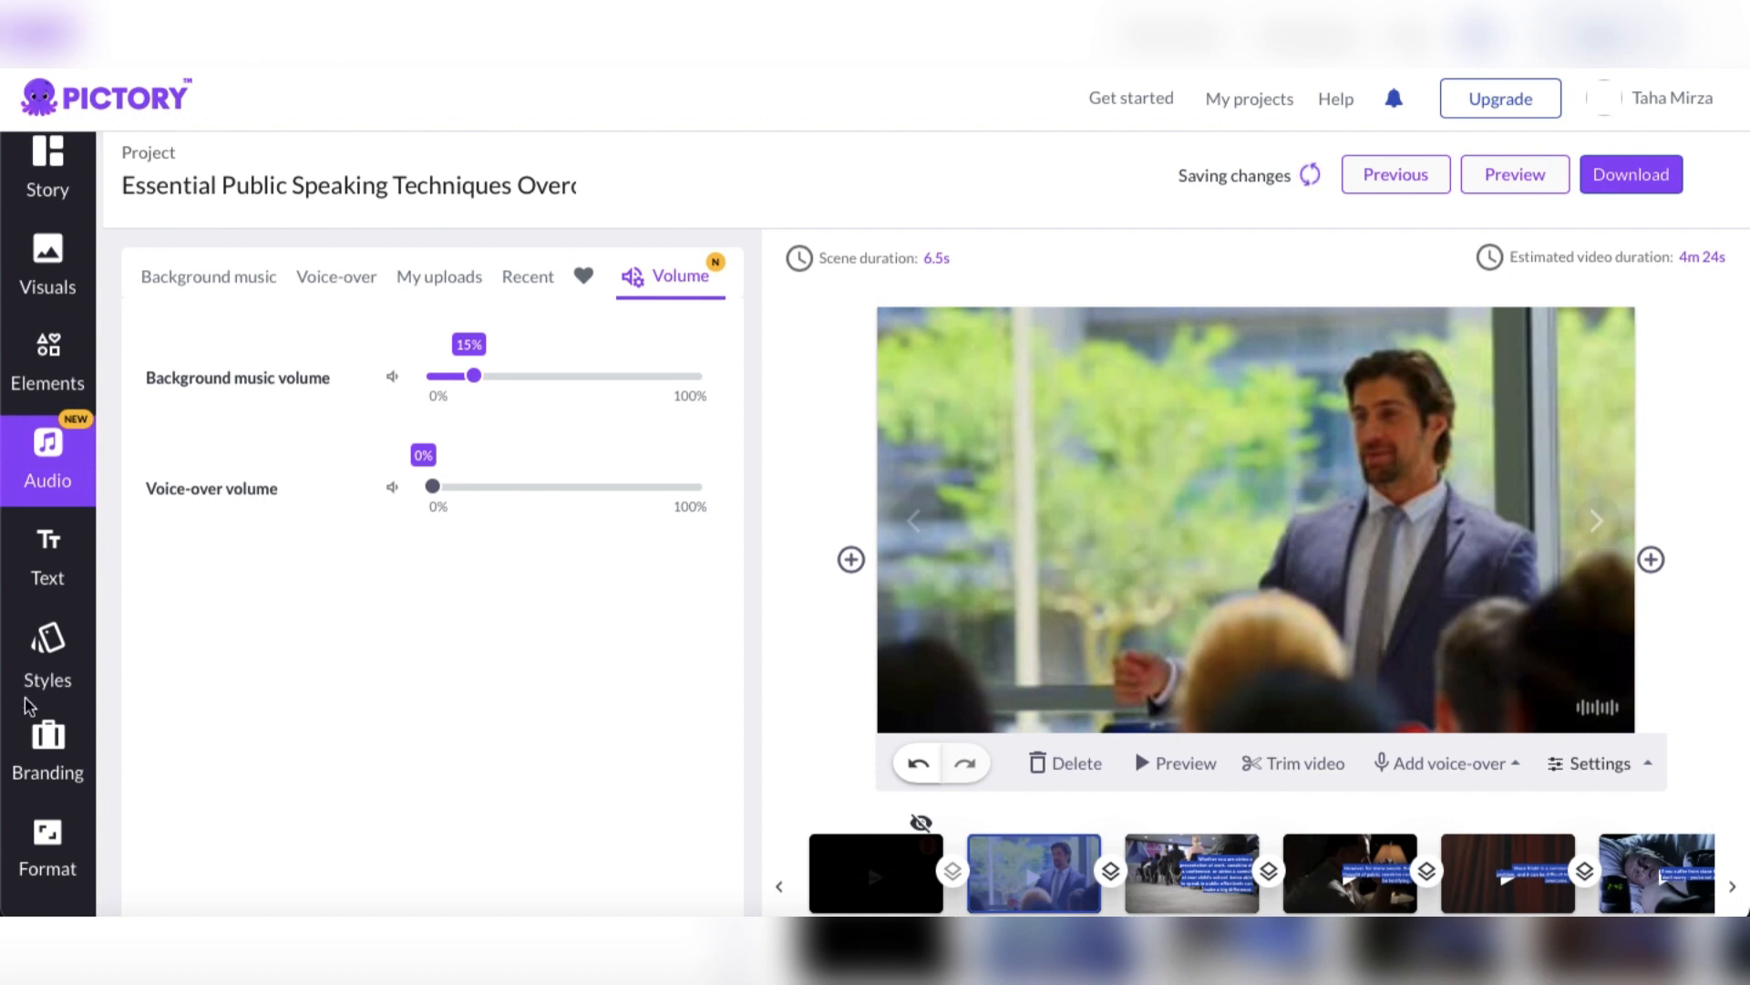
scroll(29, 710, "up", 3)
scroll(28, 711, "down", 1)
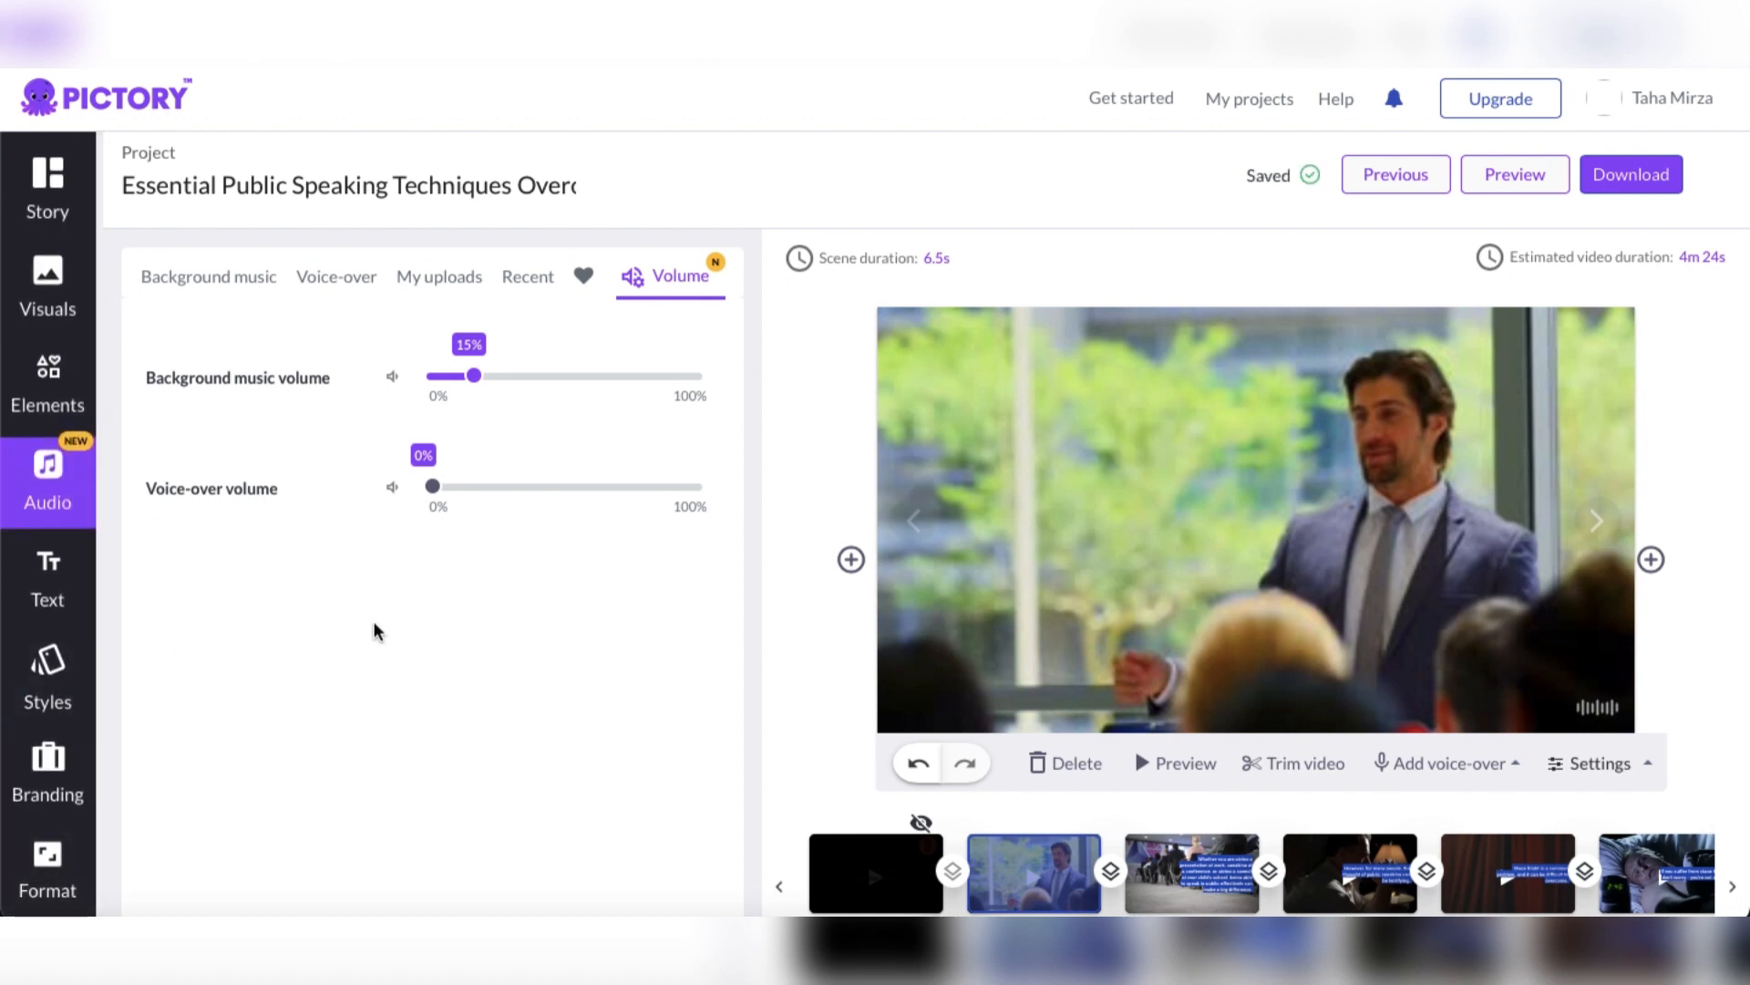
Review the background music and voice-over choices again, and check the uploaded audio
left_click(214, 281)
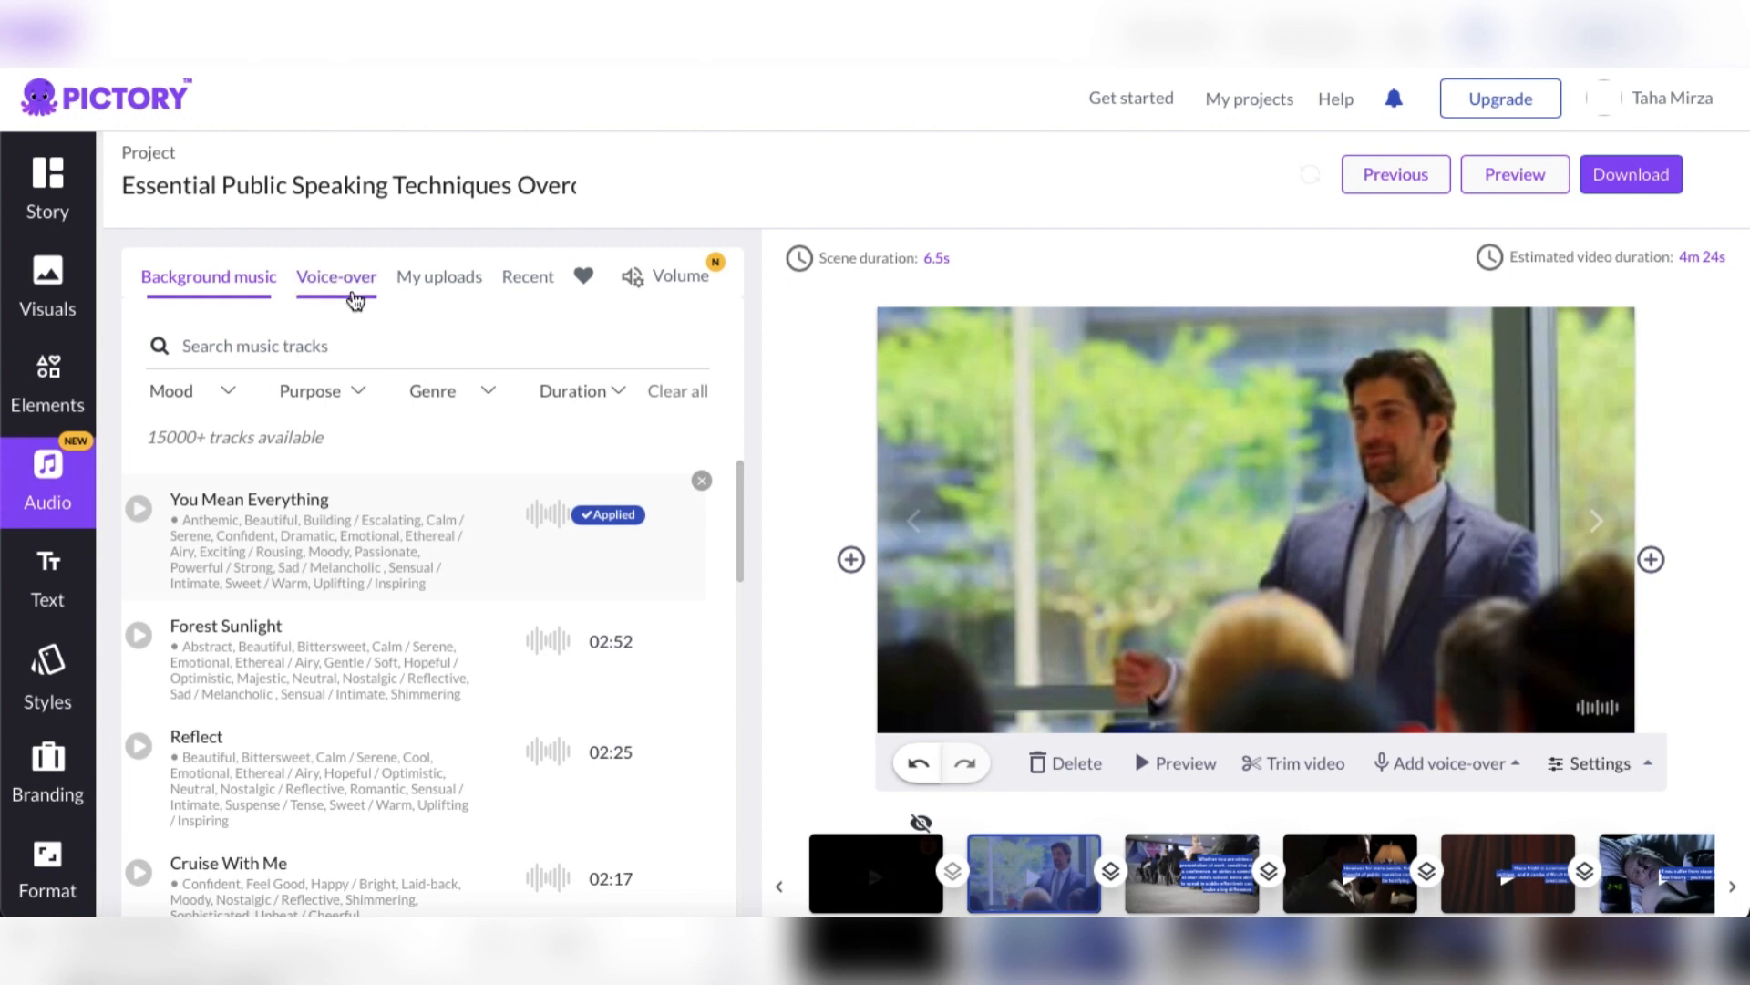
left_click(355, 301)
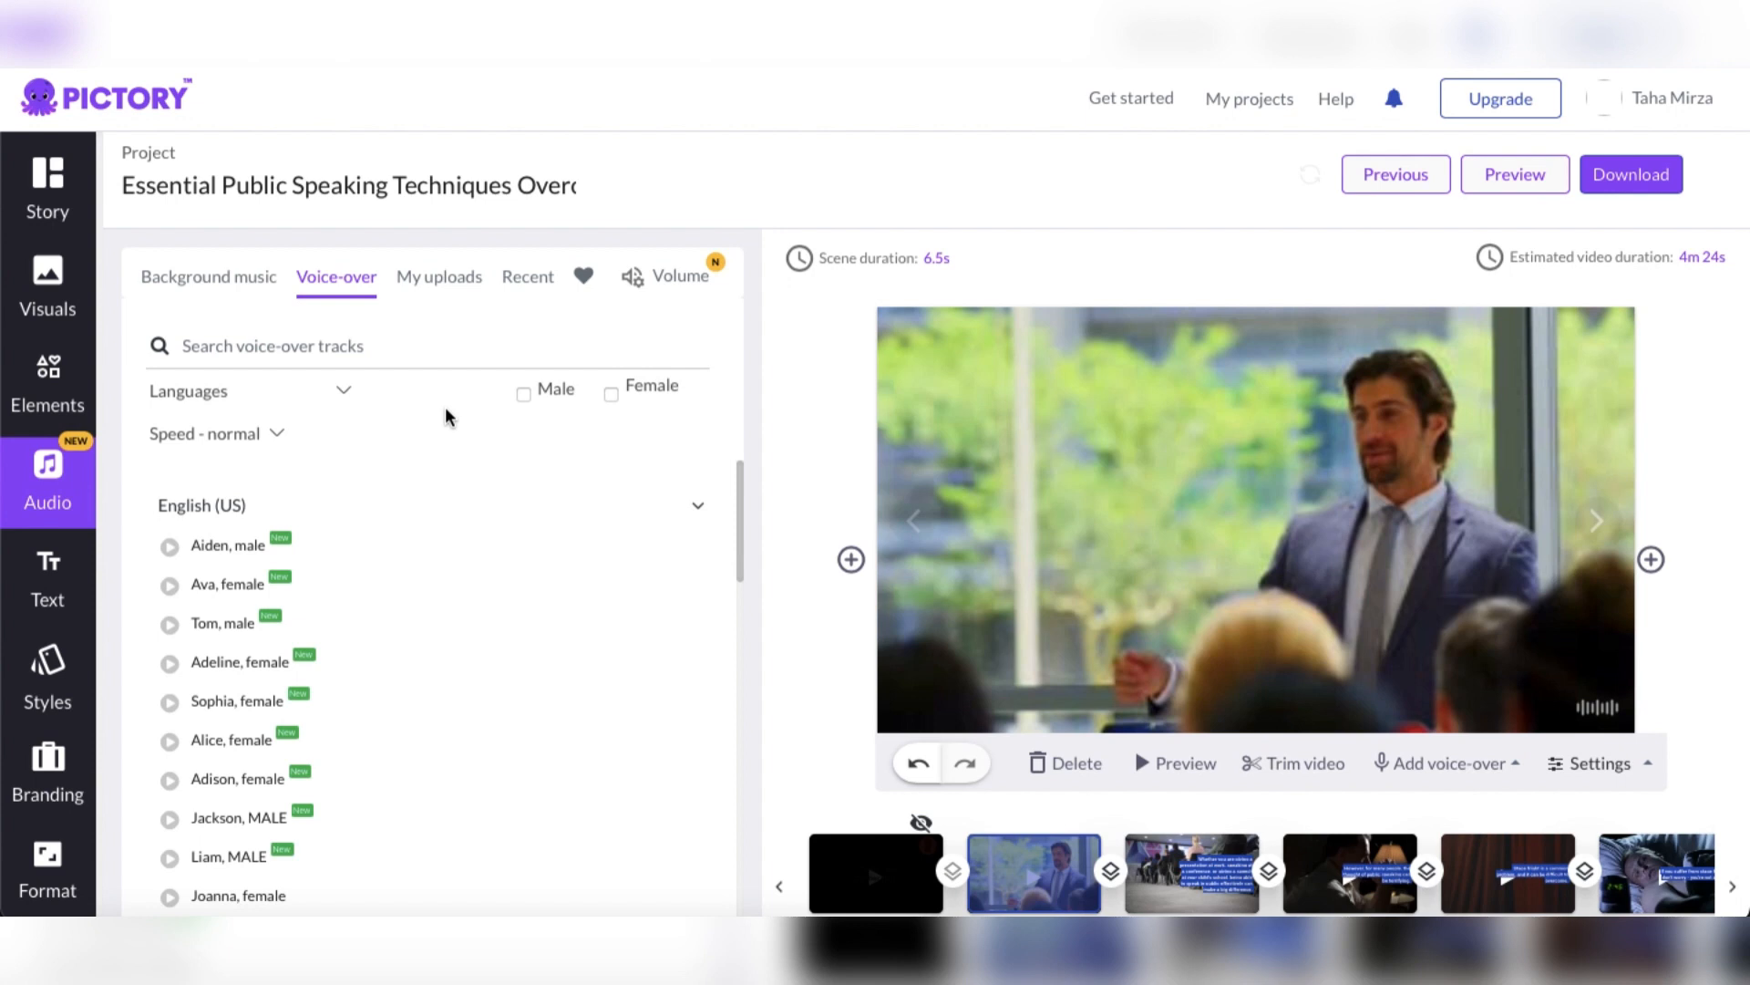
left_click(457, 284)
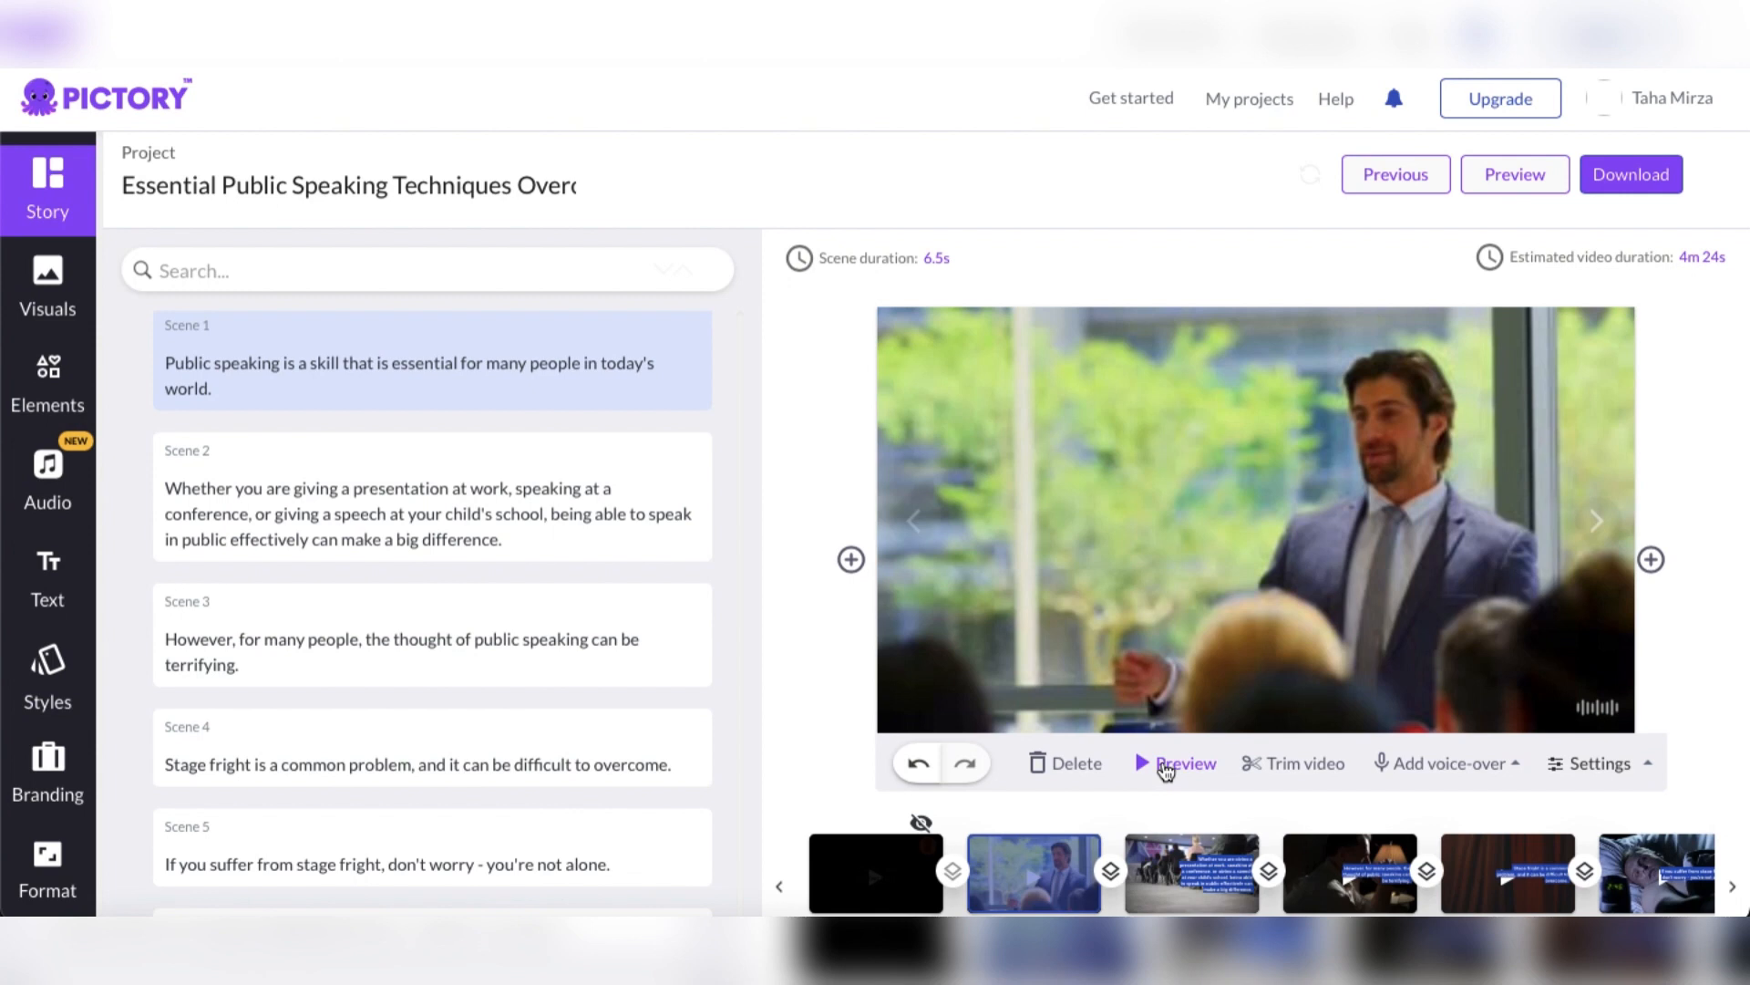
Play and stop a preview of Scene 1, and start downloading the project as a video
left_click(1166, 770)
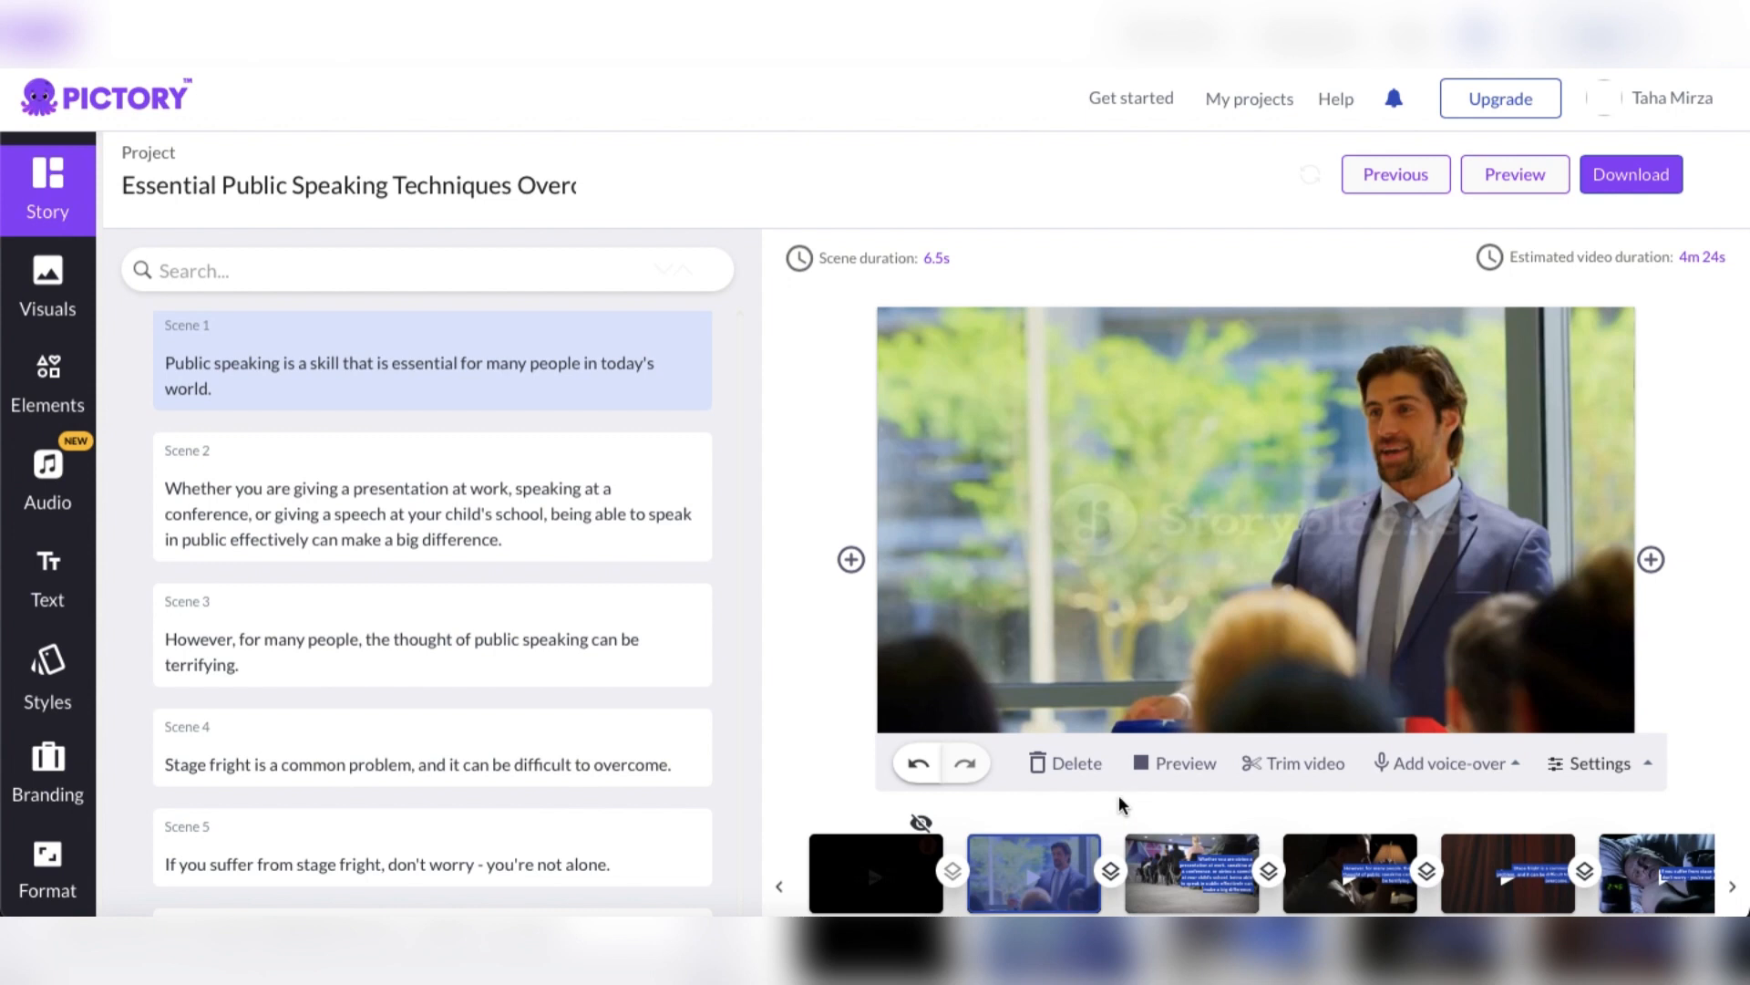
left_click(1165, 764)
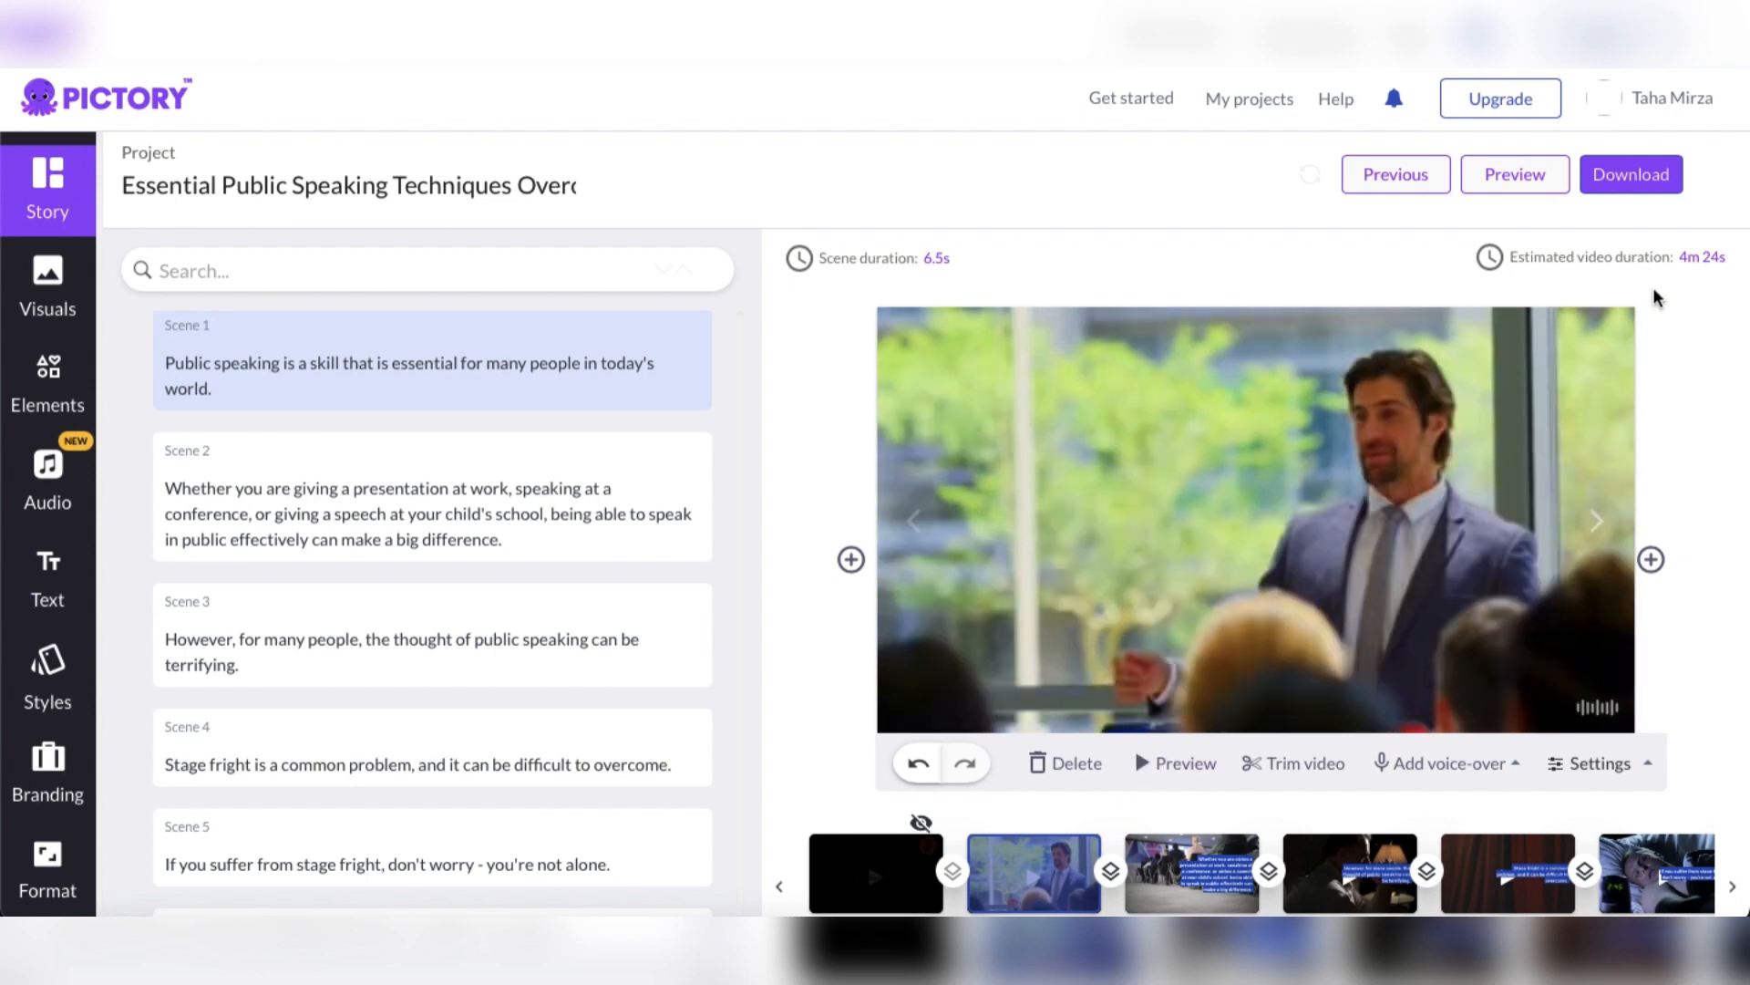
left_click(1644, 191)
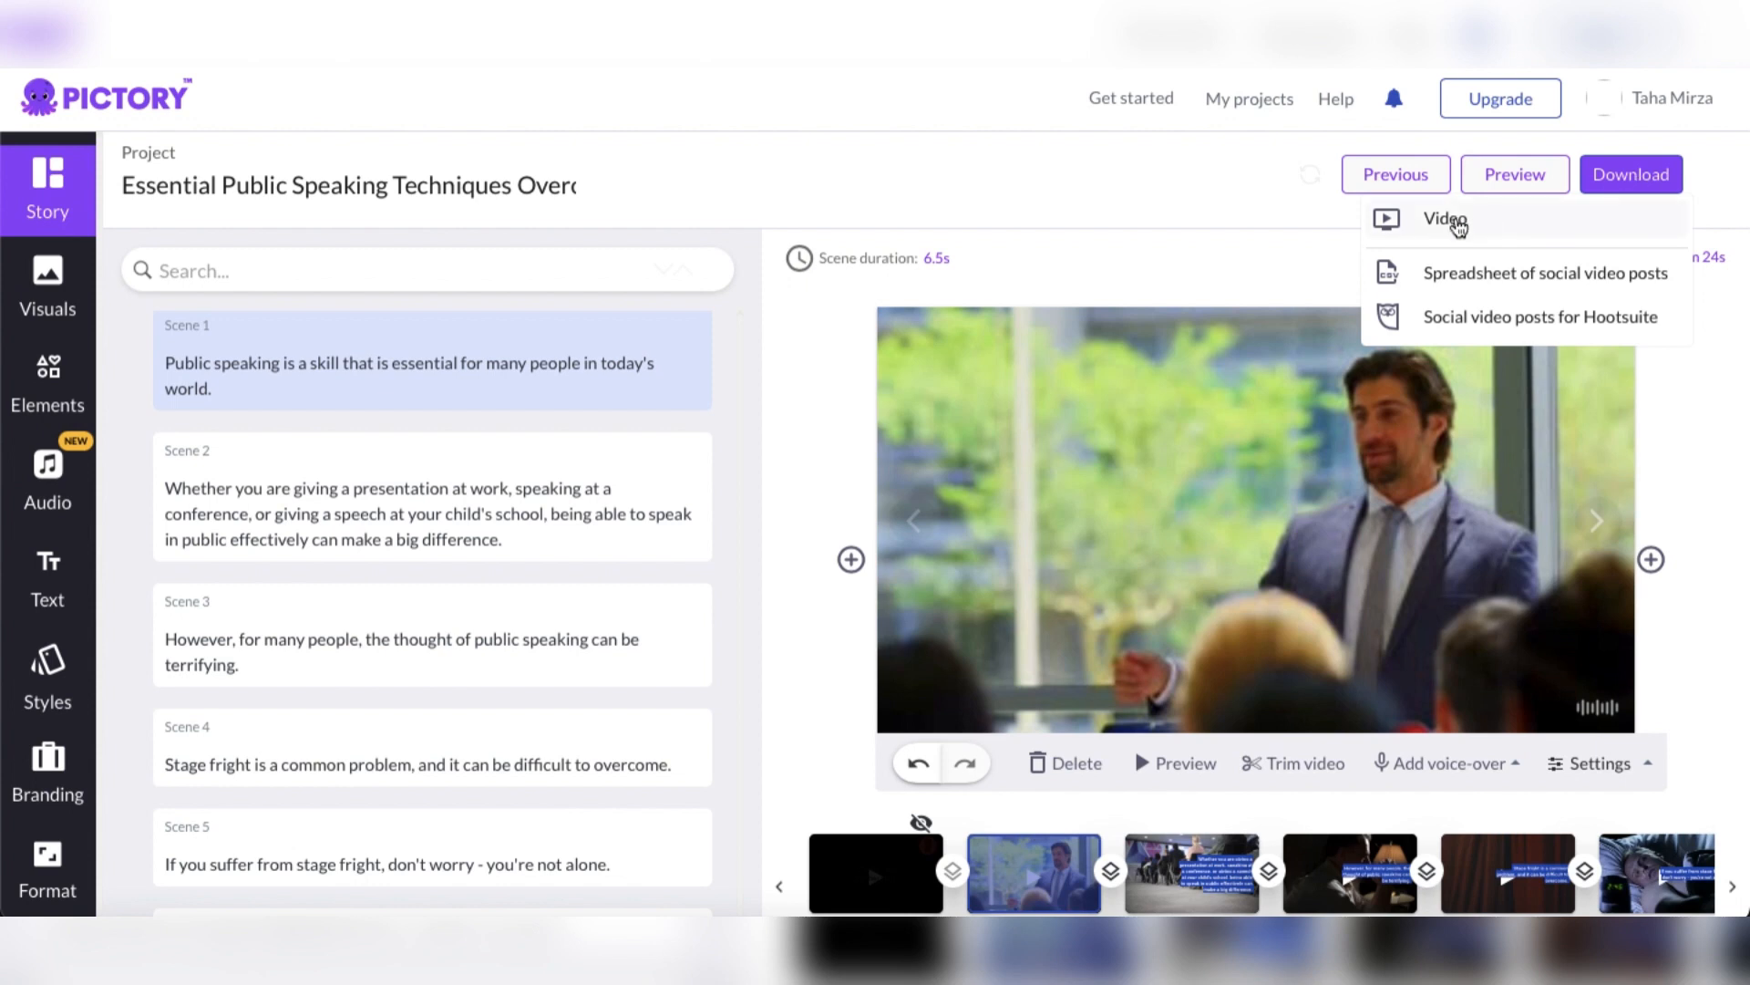
left_click(1460, 227)
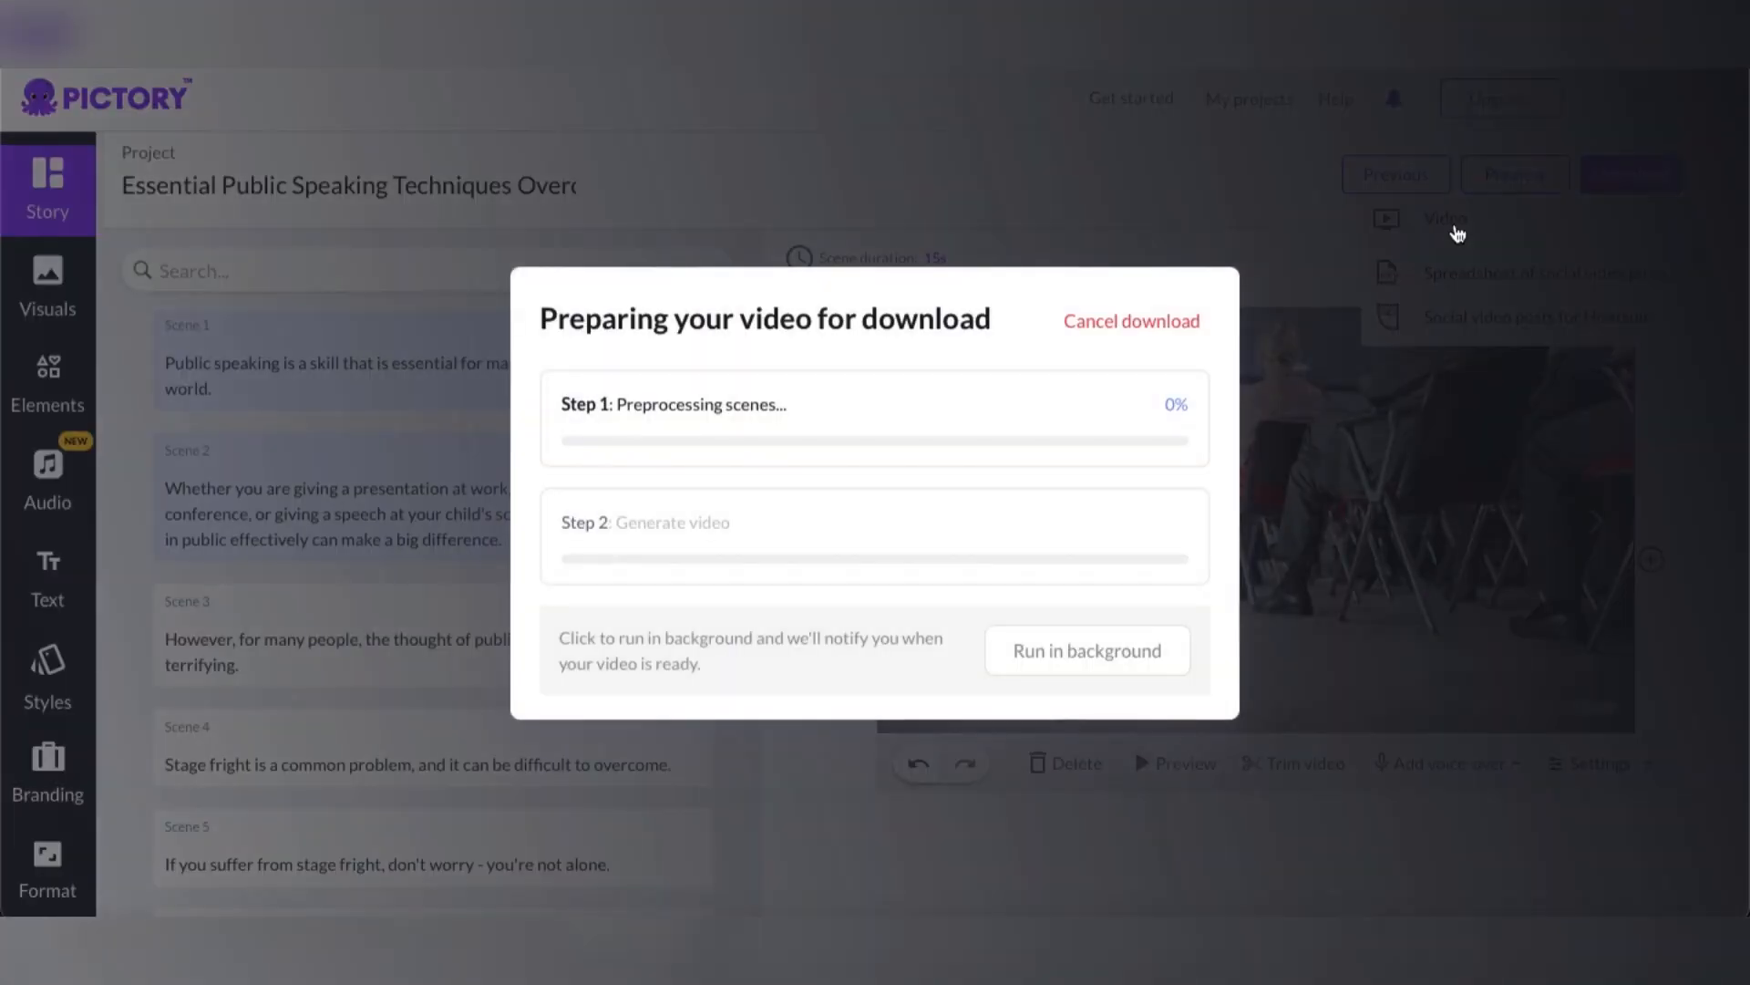